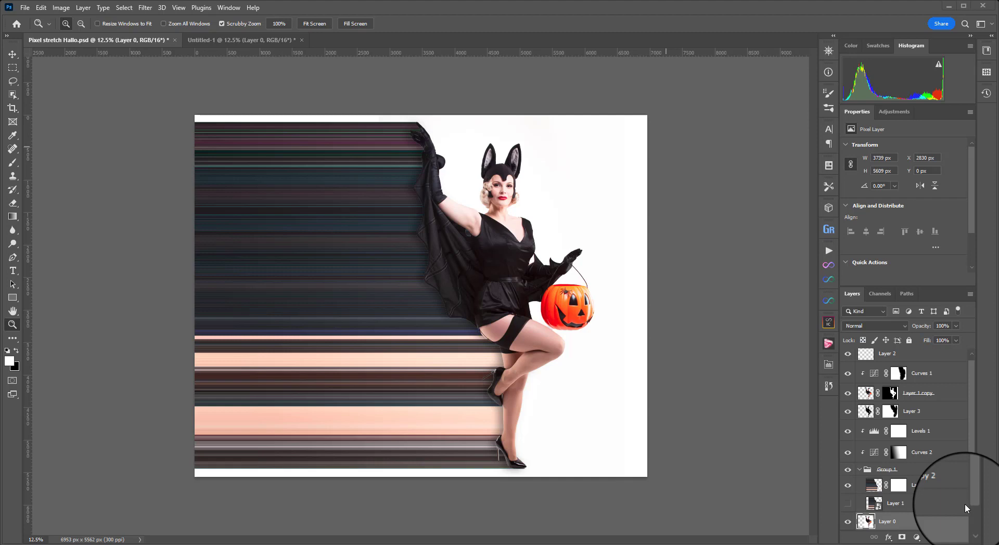
# Duplicate the photo layer in the untitled document and mask the copy to the woman using Select Subject
pyautogui.hotkey('ctrl', 'Tab')
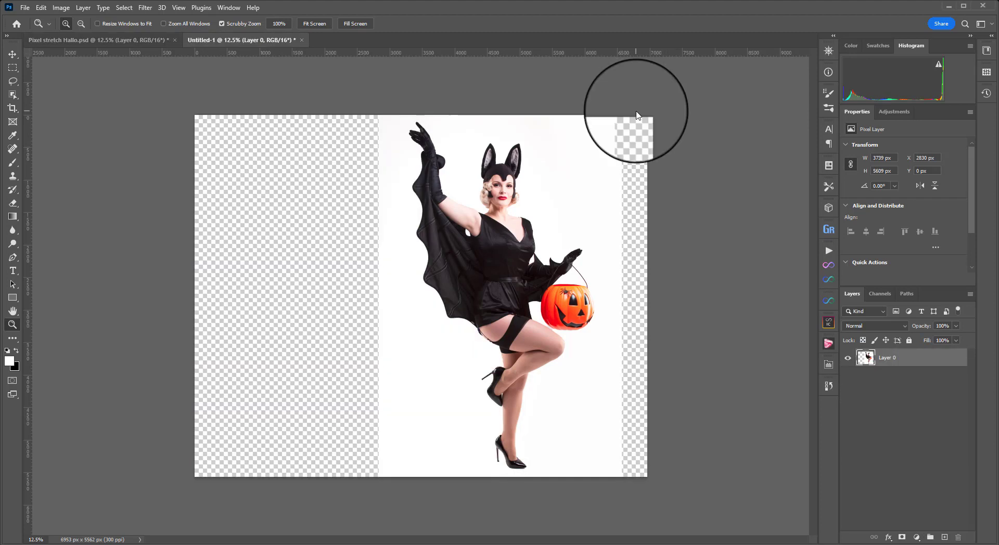
pyautogui.hotkey('ctrl', 'j')
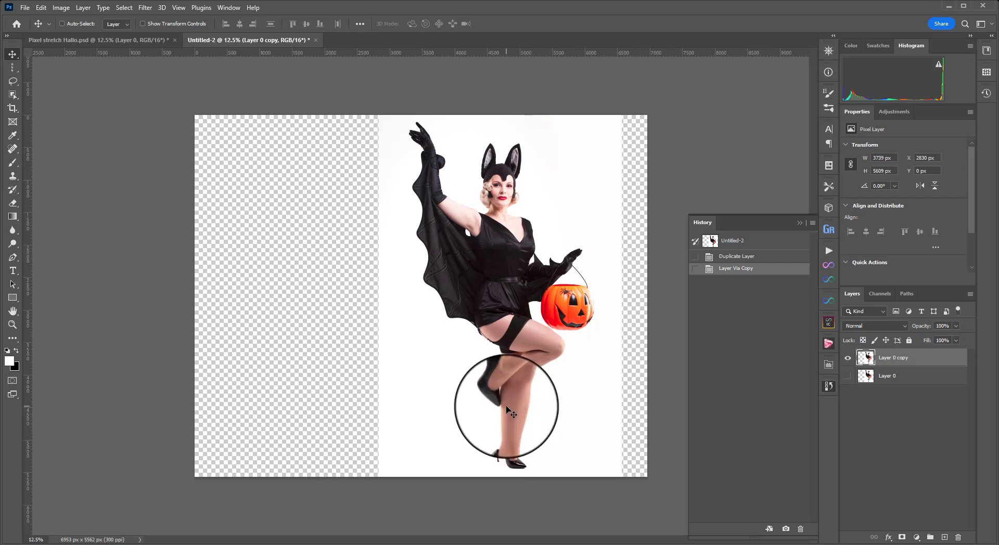
pyautogui.click(123, 8)
pyautogui.click(145, 129)
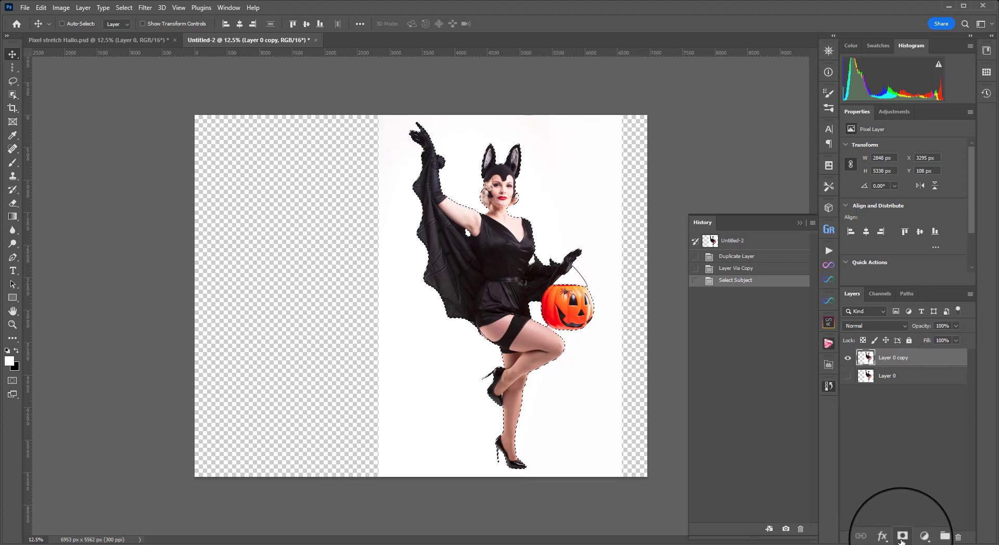
pyautogui.click(901, 536)
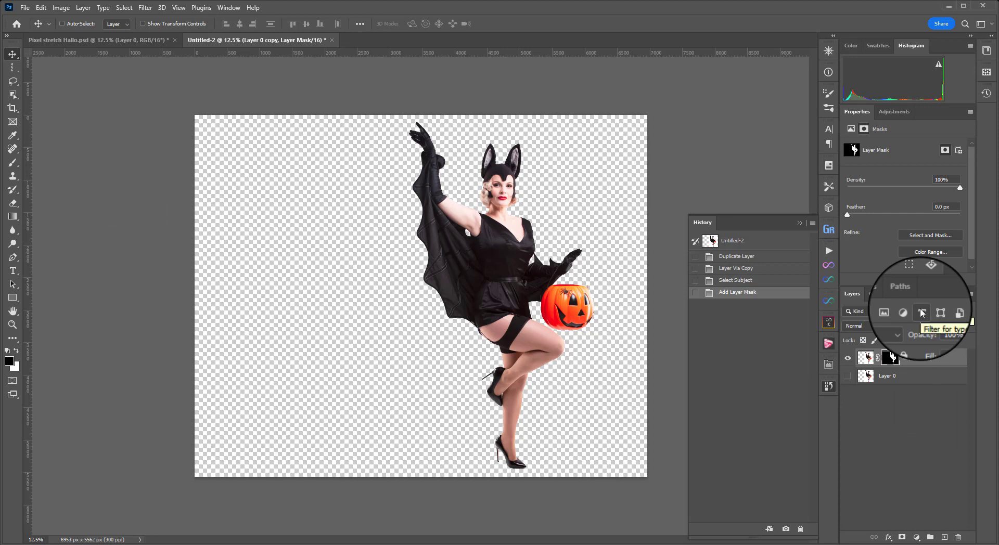
pyautogui.click(920, 312)
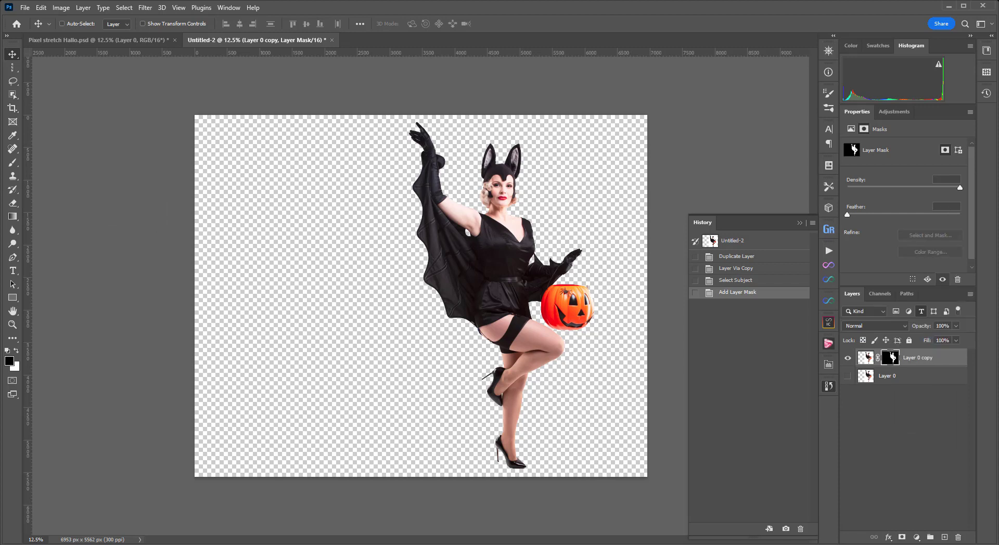
# Duplicate the masked layer and apply the duplicate's layer mask, leaving only that duplicate displayed
pyautogui.hotkey('ctrl', 'j')
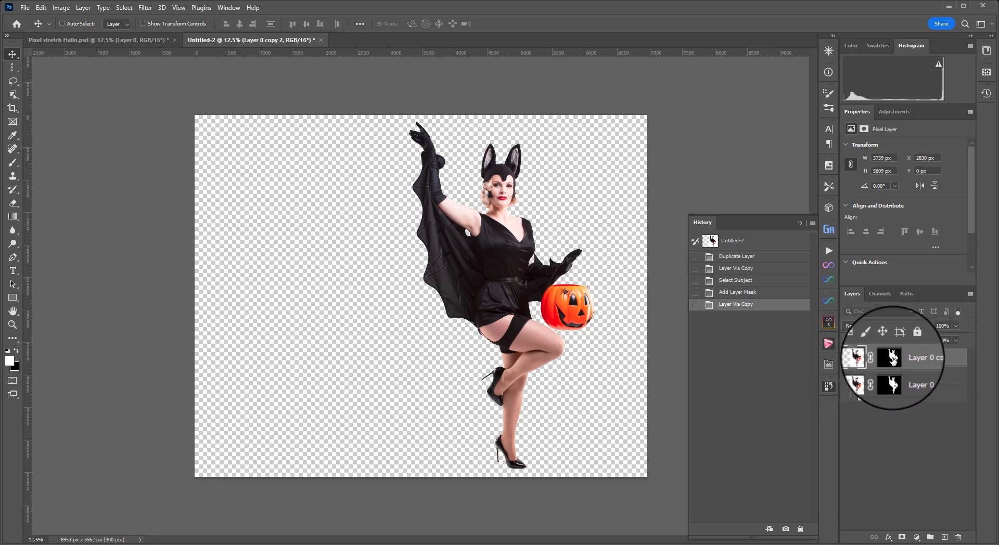
pyautogui.rightClick(890, 359)
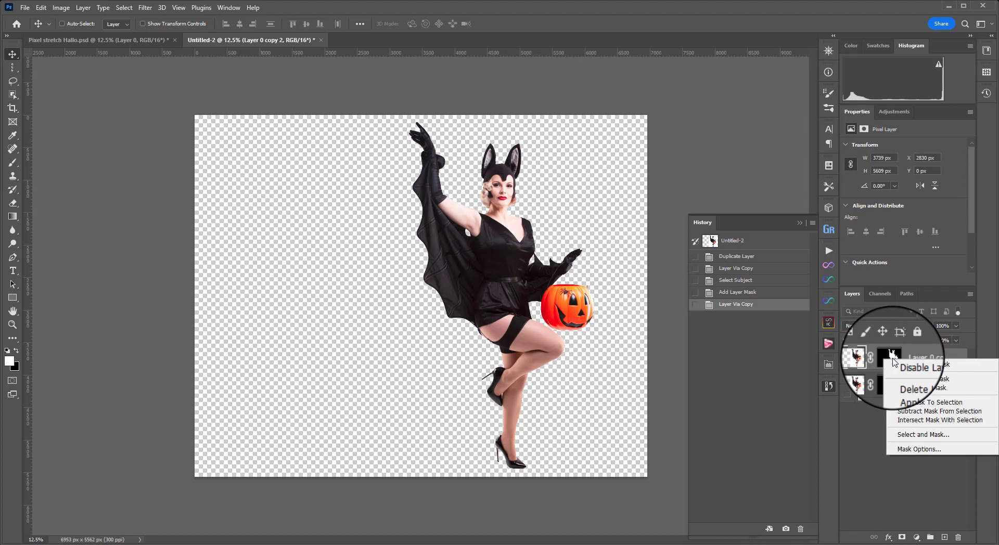
pyautogui.click(904, 388)
pyautogui.click(848, 359)
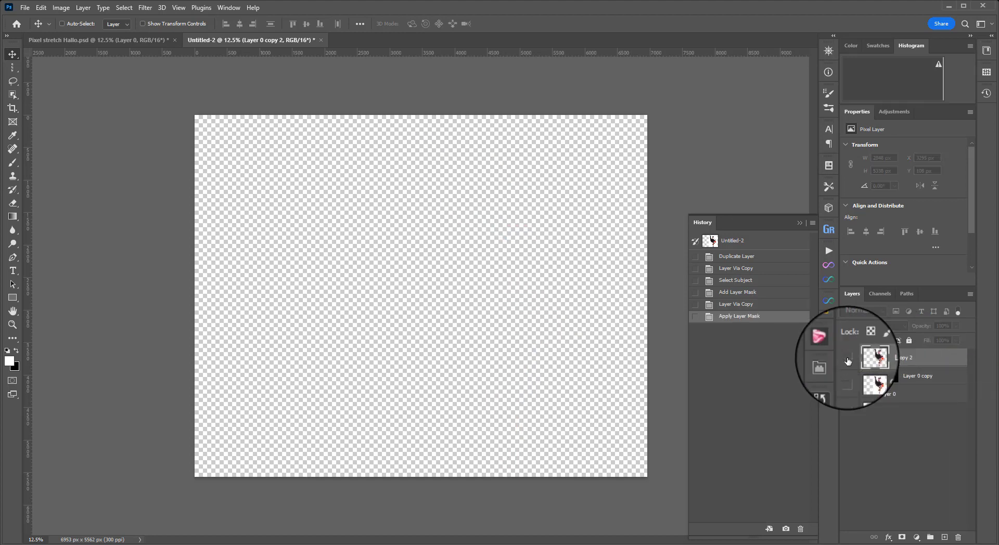
pyautogui.click(848, 359)
pyautogui.click(848, 359)
pyautogui.click(848, 360)
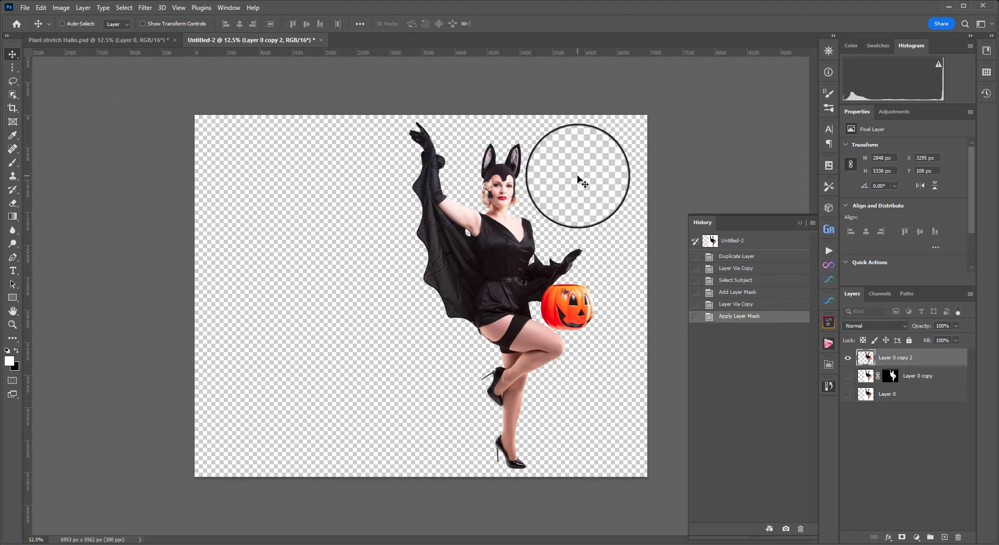
pyautogui.click(13, 109)
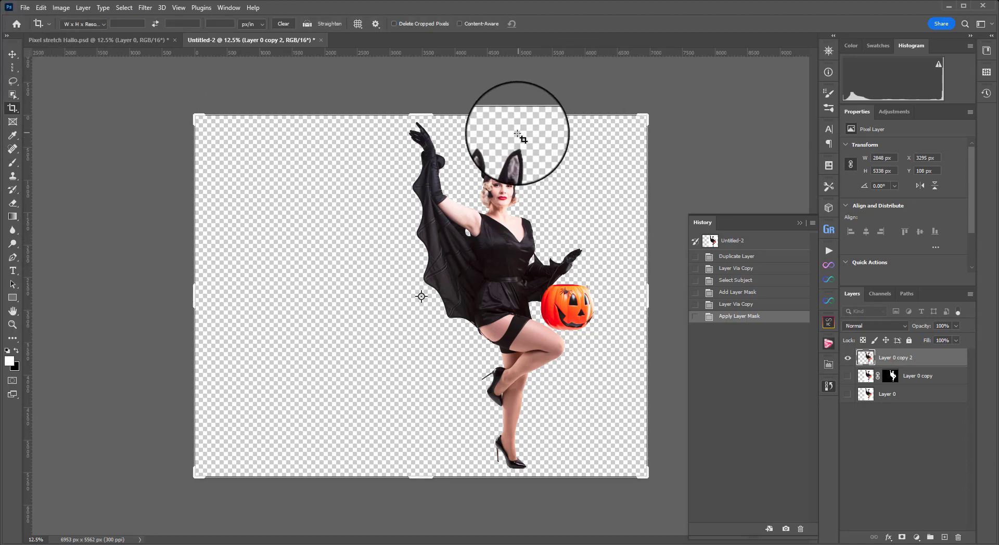
pyautogui.click(97, 24)
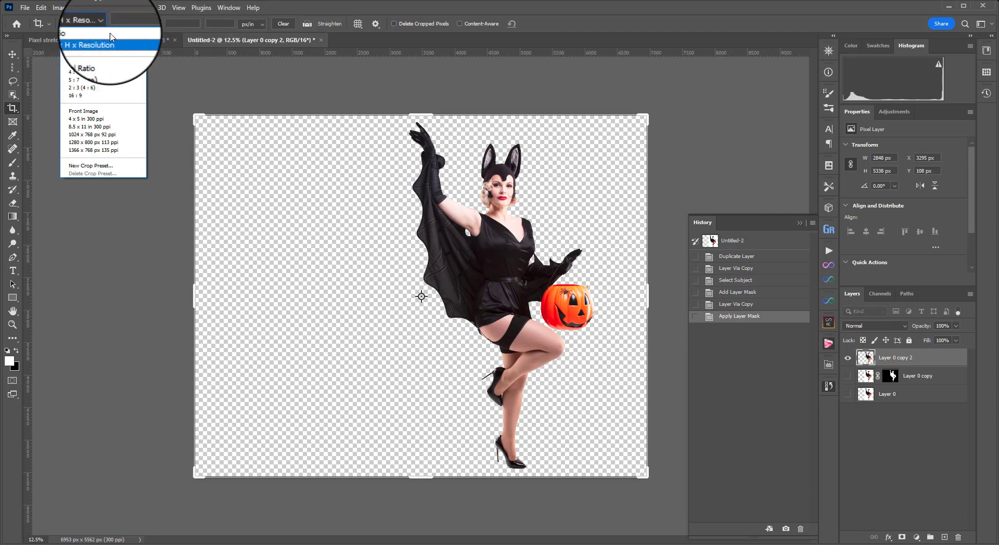
pyautogui.click(331, 4)
pyautogui.moveTo(419, 114)
pyautogui.mouseDown()
pyautogui.moveTo(423, 81)
pyautogui.moveTo(427, 121)
pyautogui.moveTo(420, 111)
pyautogui.mouseUp()
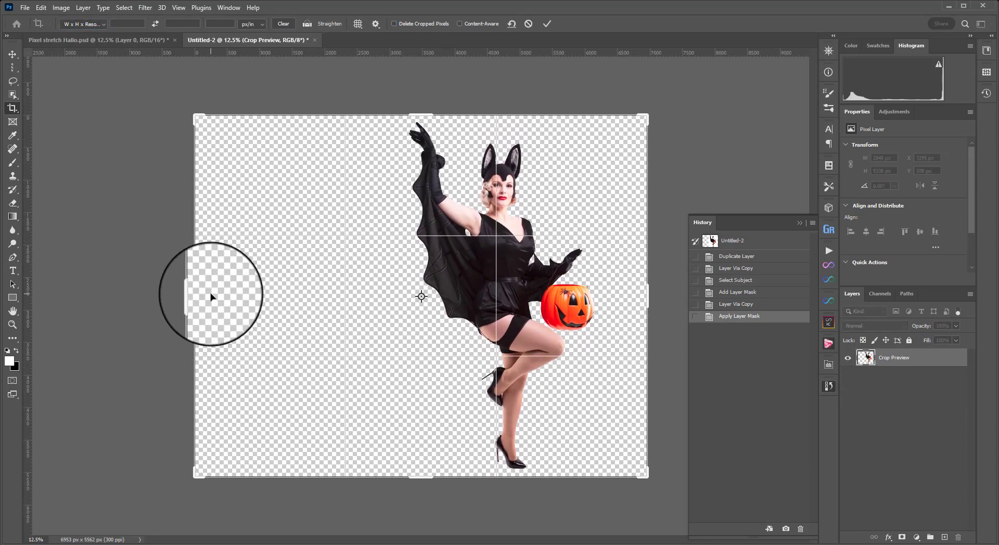
pyautogui.moveTo(193, 290); pyautogui.dragTo(101, 289)
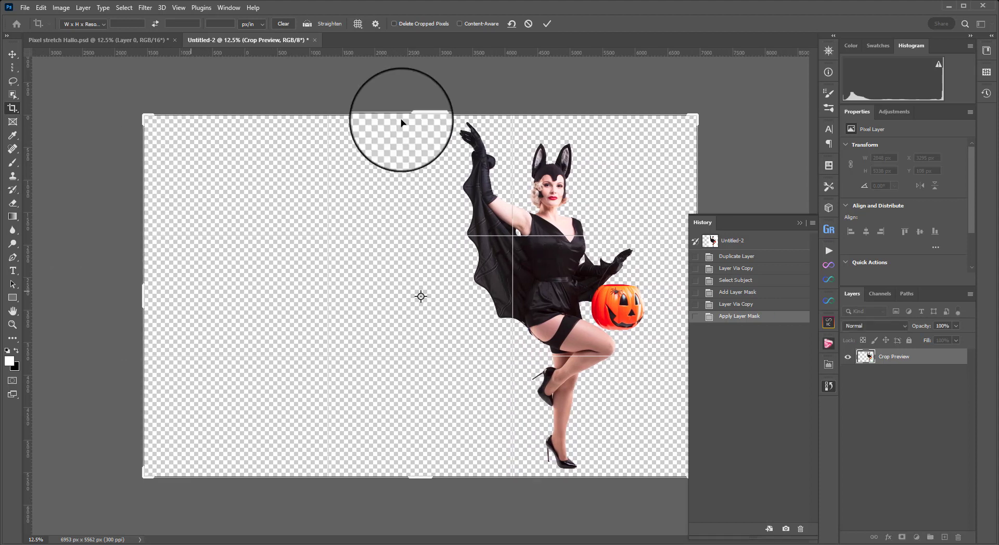
pyautogui.click(529, 24)
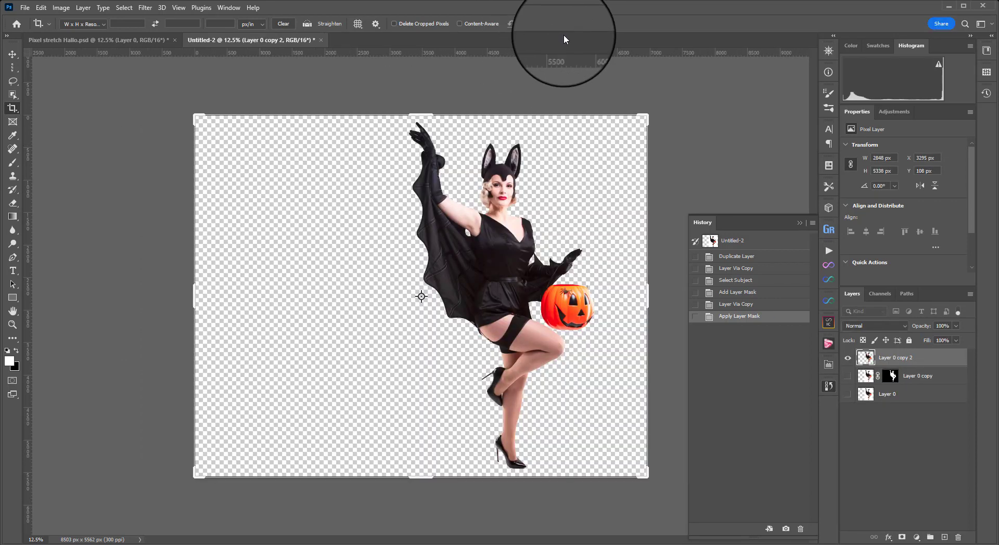
# Select the entire canvas and set the Select Canvas state as the History Brush source
pyautogui.click(12, 55)
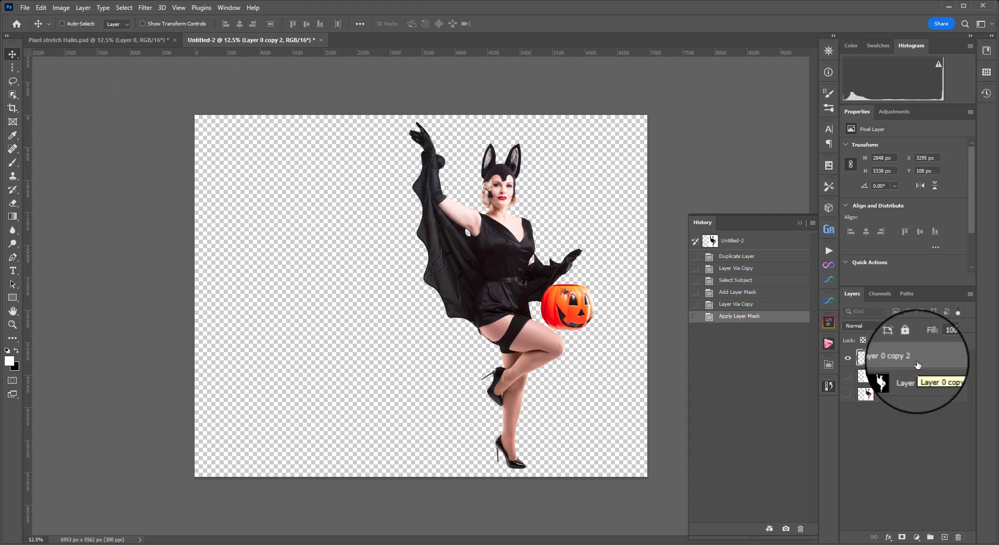
pyautogui.press('ctrl')
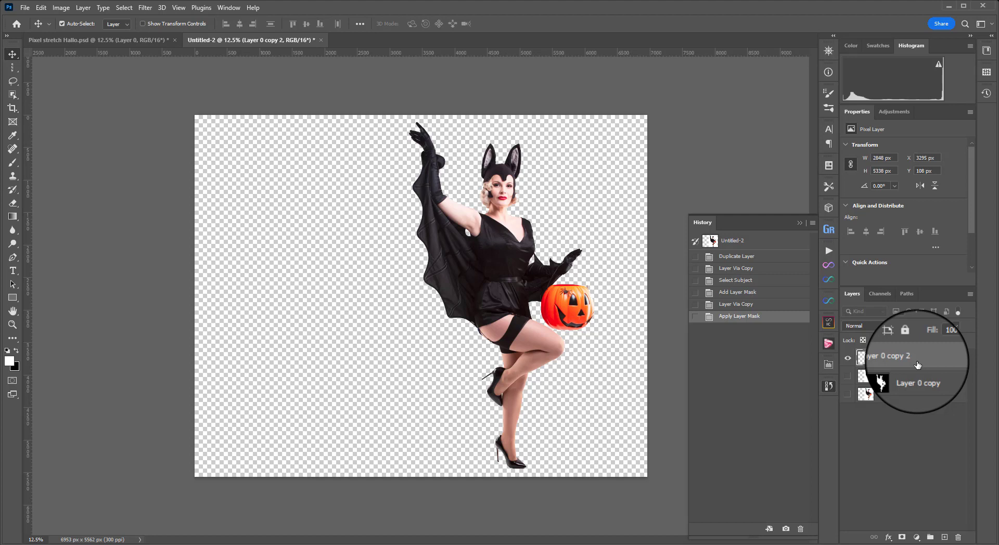
pyautogui.hotkey('ctrl', 'a')
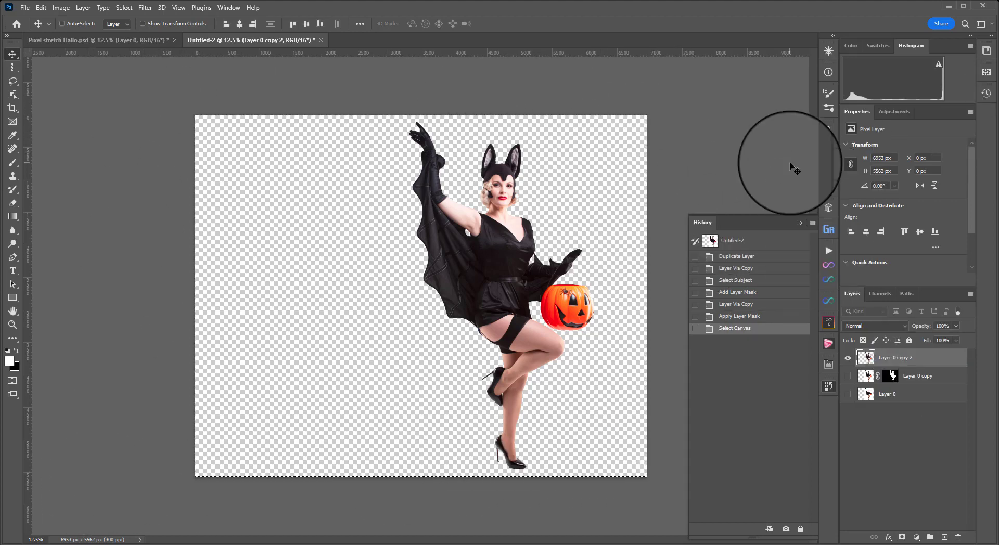
pyautogui.click(695, 329)
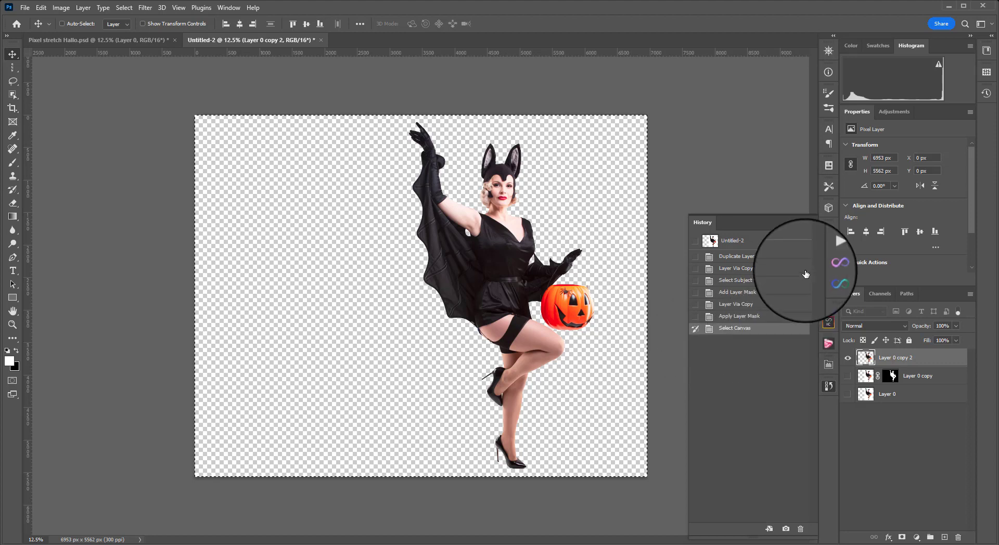
pyautogui.click(221, 6)
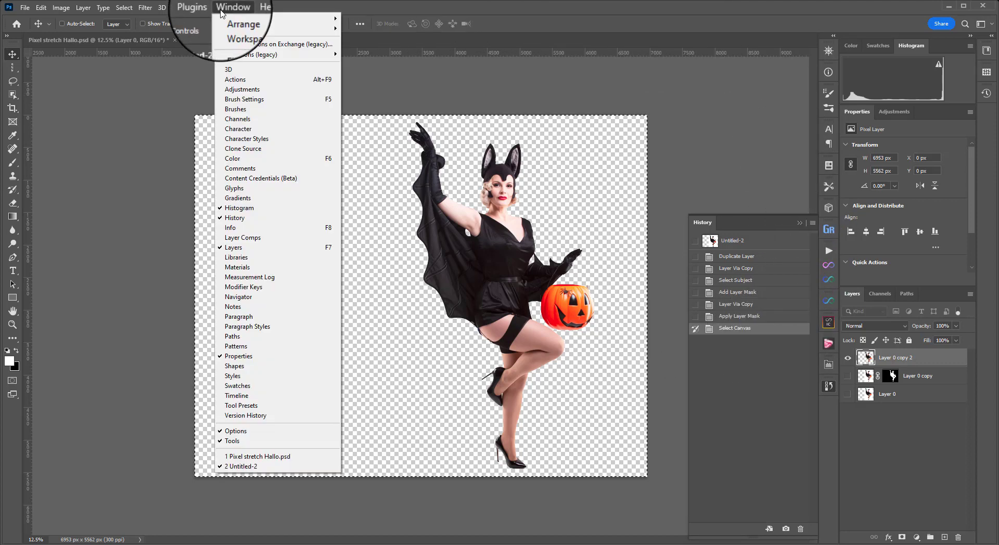
pyautogui.click(472, 11)
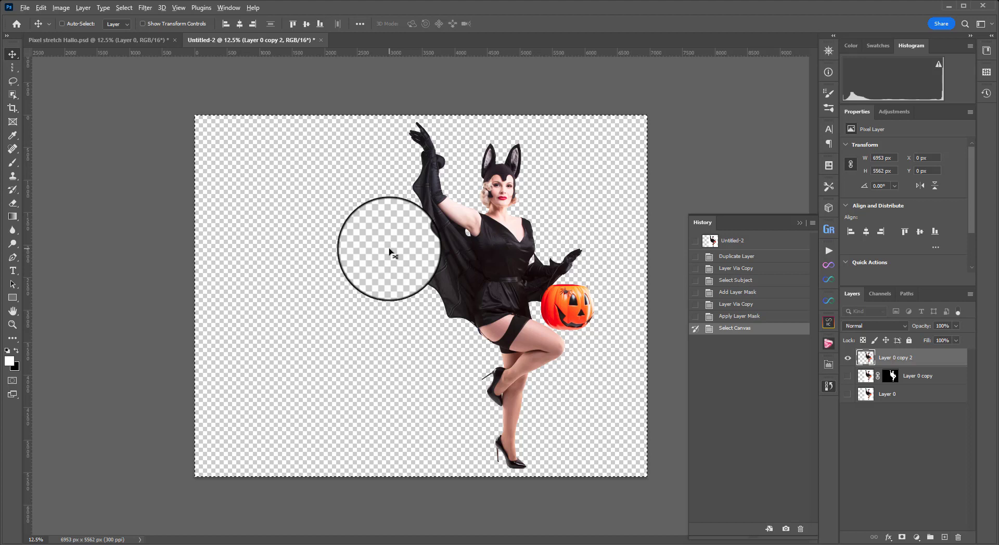
# Smear the cut-out woman to the right by repeatedly nudging duplicates of her within the selected layer
pyautogui.press('Right')
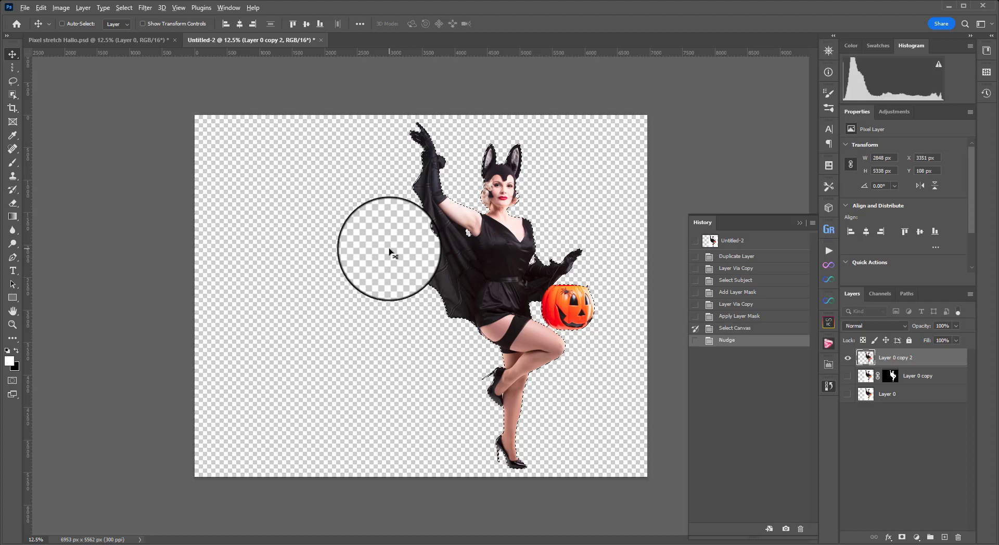
pyautogui.press('Right')
pyautogui.press('Right')
pyautogui.press('Right')
pyautogui.press('Right')
pyautogui.press('Right')
pyautogui.press('Right')
pyautogui.press('Right')
pyautogui.press('Right')
pyautogui.press('Right')
pyautogui.press('Right')
pyautogui.press('Right')
pyautogui.press('Right')
pyautogui.press('Right')
pyautogui.press('Right')
pyautogui.press('Right')
pyautogui.press('Right')
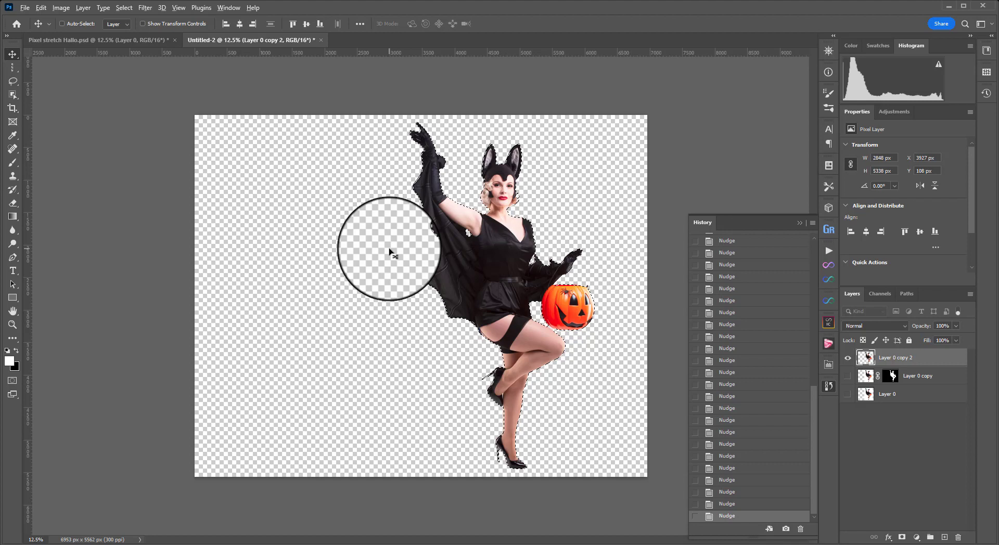
pyautogui.hotkey('alt', 'Right')
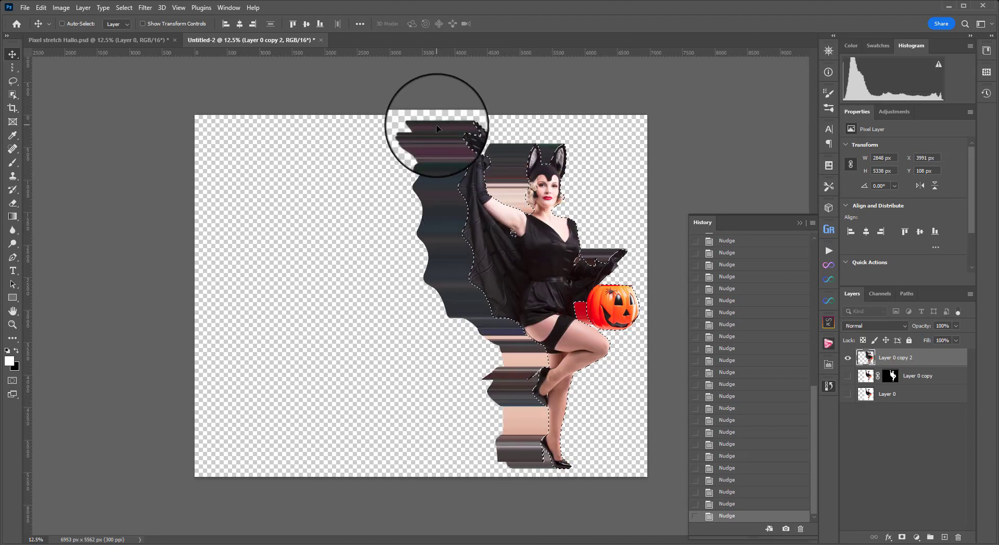
# Revert the document to the Select Canvas history state, discarding the nudged duplicates
pyautogui.moveTo(436, 123); pyautogui.dragTo(436, 161)
pyautogui.hotkey('ctrl', 'z')
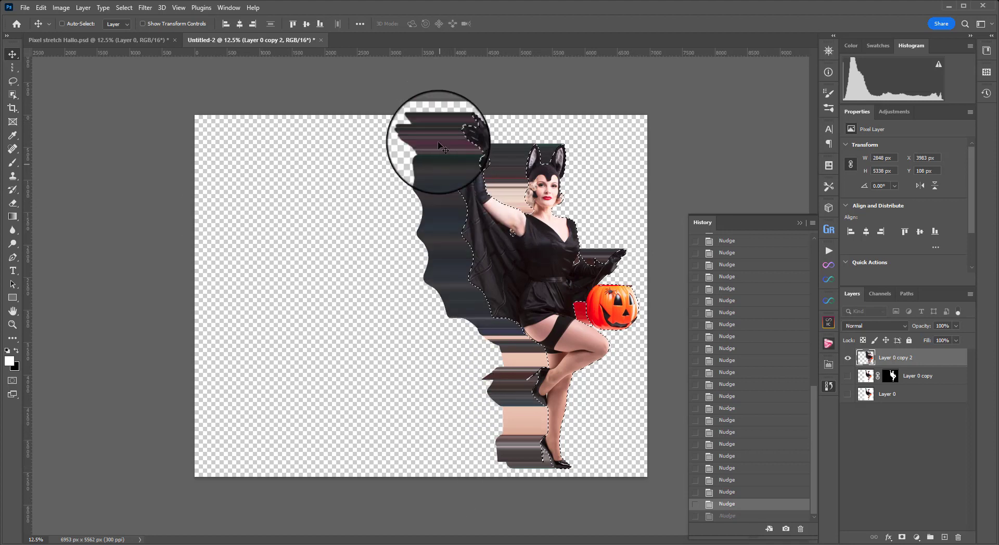
pyautogui.scroll(4, 770, 359)
pyautogui.scroll(5, 770, 358)
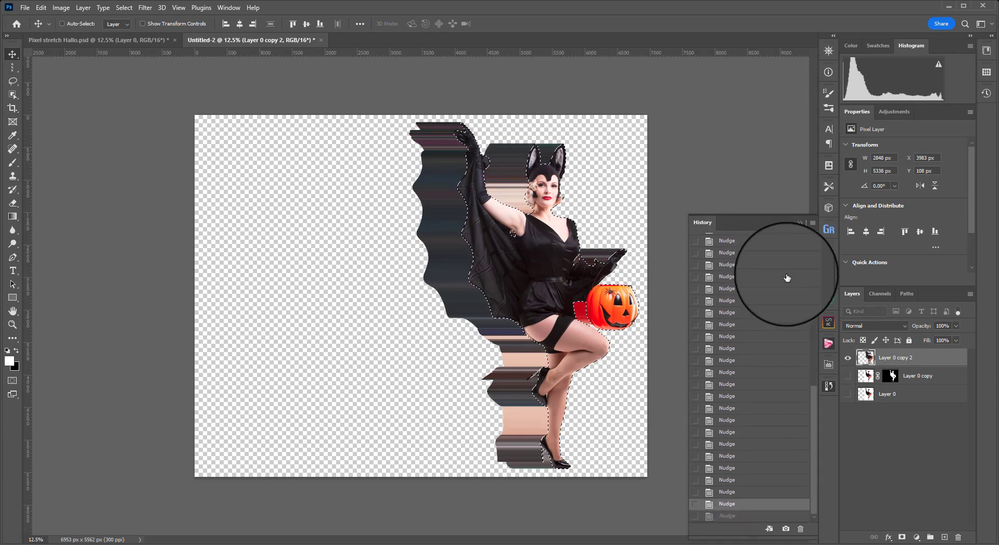
pyautogui.click(754, 258)
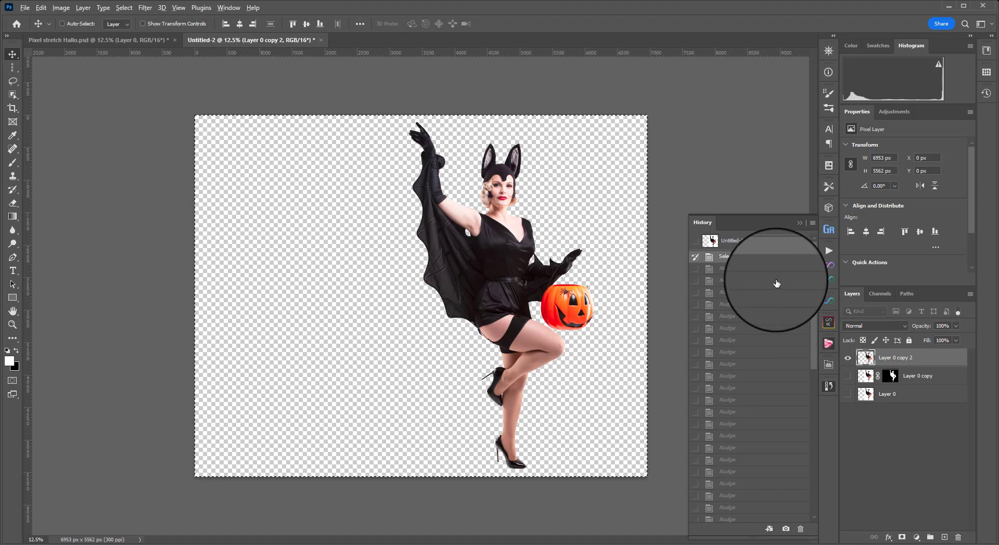
# Nudge duplicates of the cut-out woman straight right to about X 5455 px, leaving a continuous horizontal smear, and deselect
pyautogui.press('Right')
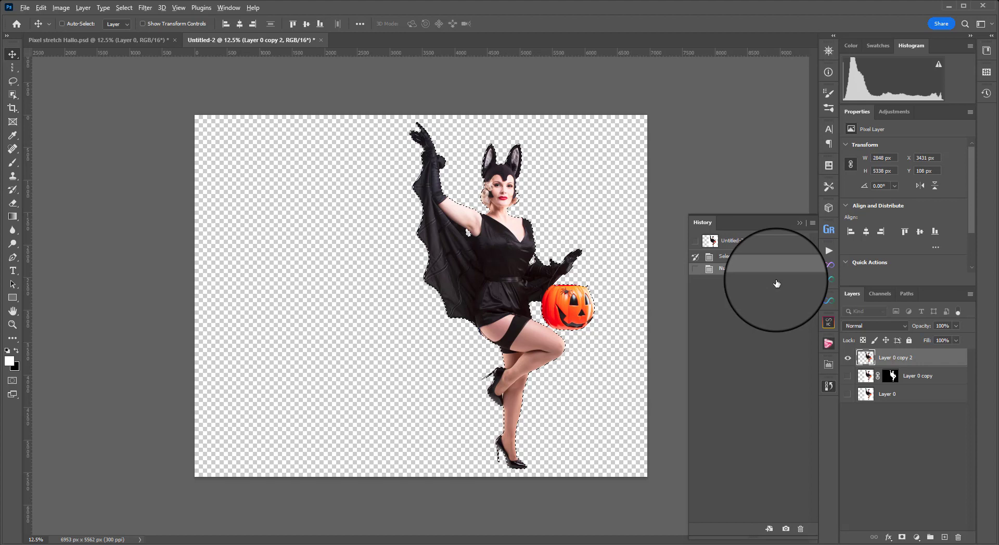
pyautogui.press('Right')
pyautogui.press('Right')
pyautogui.press('Right')
pyautogui.press('Right')
pyautogui.press('Right')
pyautogui.press('Right')
pyautogui.press('Right')
pyautogui.press('Right')
pyautogui.press('Right')
pyautogui.press('Right')
pyautogui.press('Right')
pyautogui.press('Right')
pyautogui.press('Right')
pyautogui.press('Right')
pyautogui.press('Right')
pyautogui.press('Right')
pyautogui.press('Right')
pyautogui.press('Right')
pyautogui.press('Right')
pyautogui.press('Right')
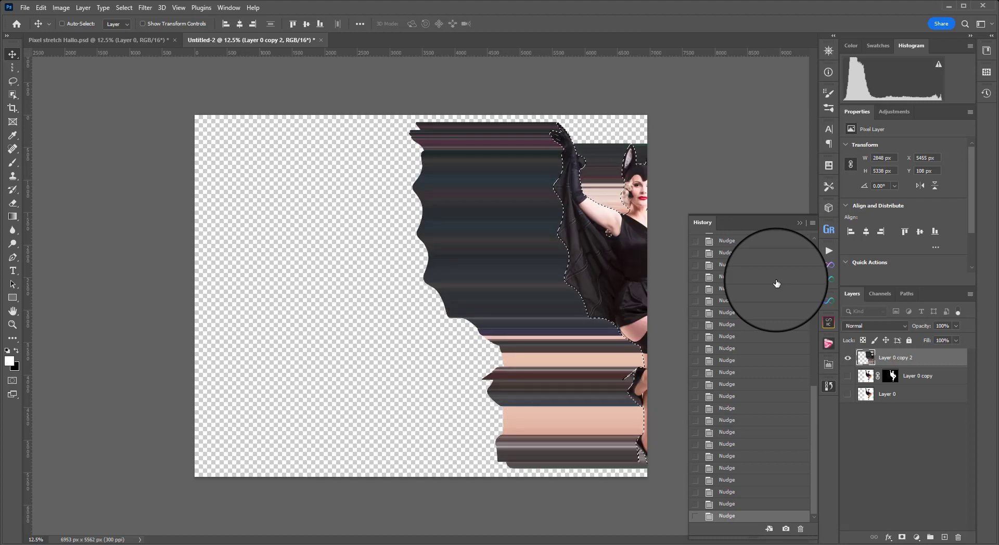
pyautogui.hotkey('ctrl', 'd')
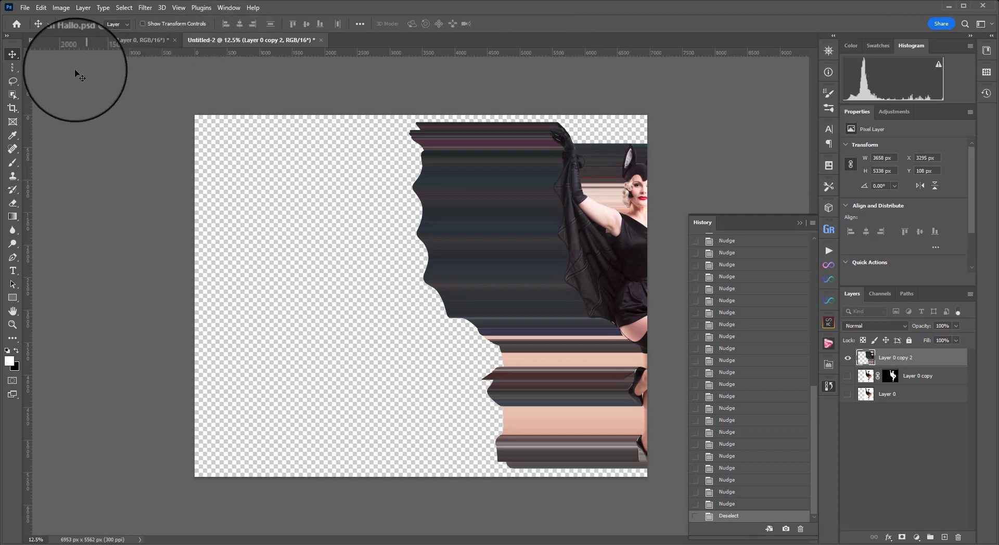
# Select a single-pixel column through the smear at about X 5178 px and copy it to a new layer
pyautogui.click(11, 73)
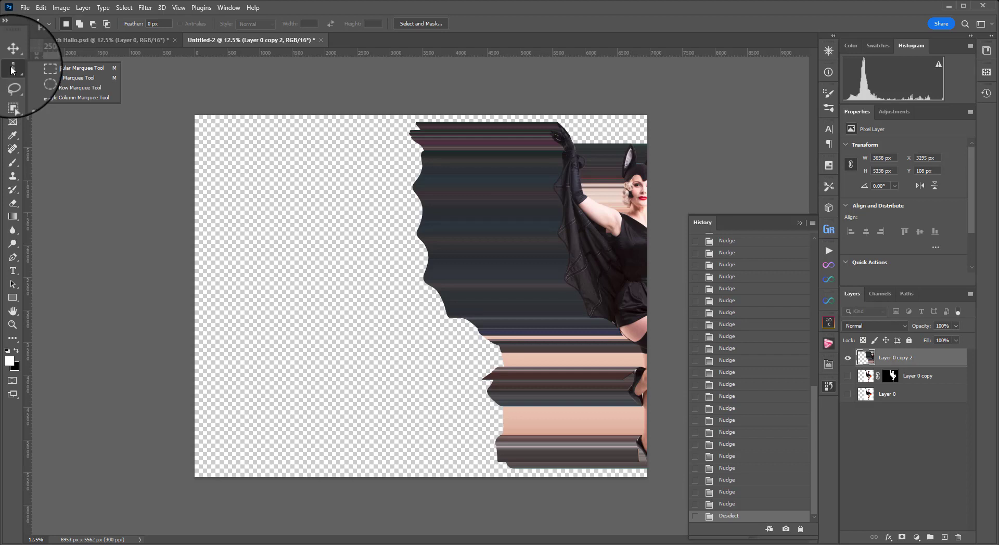
pyautogui.click(77, 98)
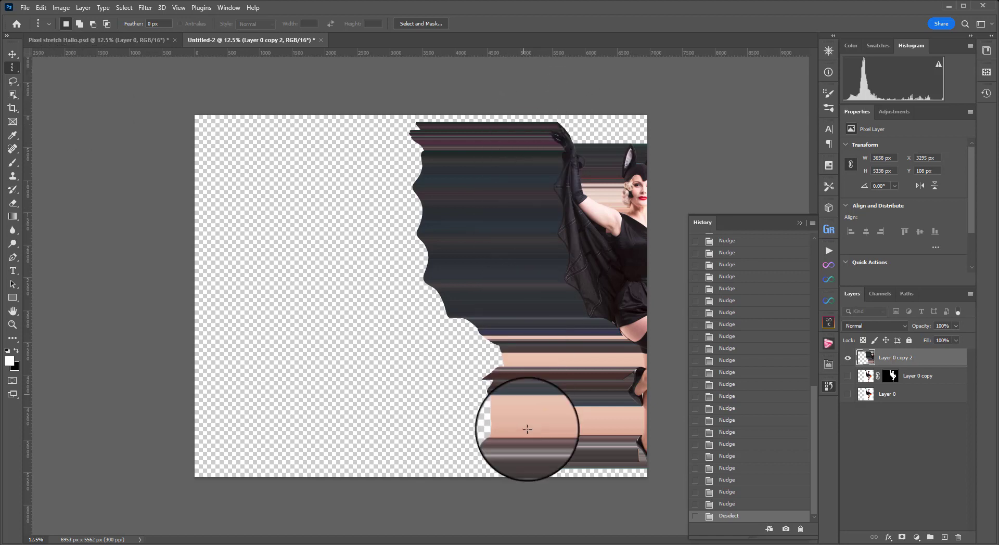
pyautogui.click(531, 123)
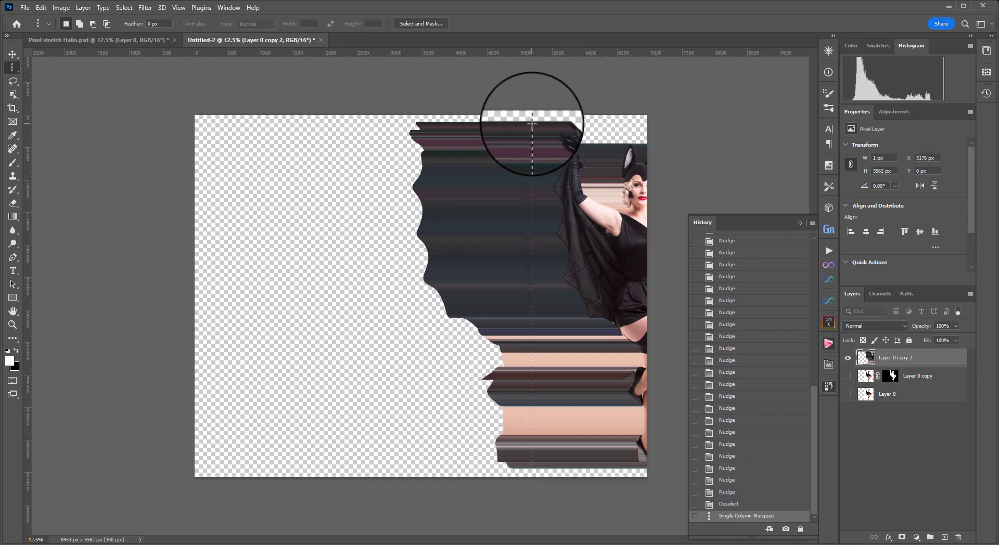
pyautogui.hotkey('ctrl', 'j')
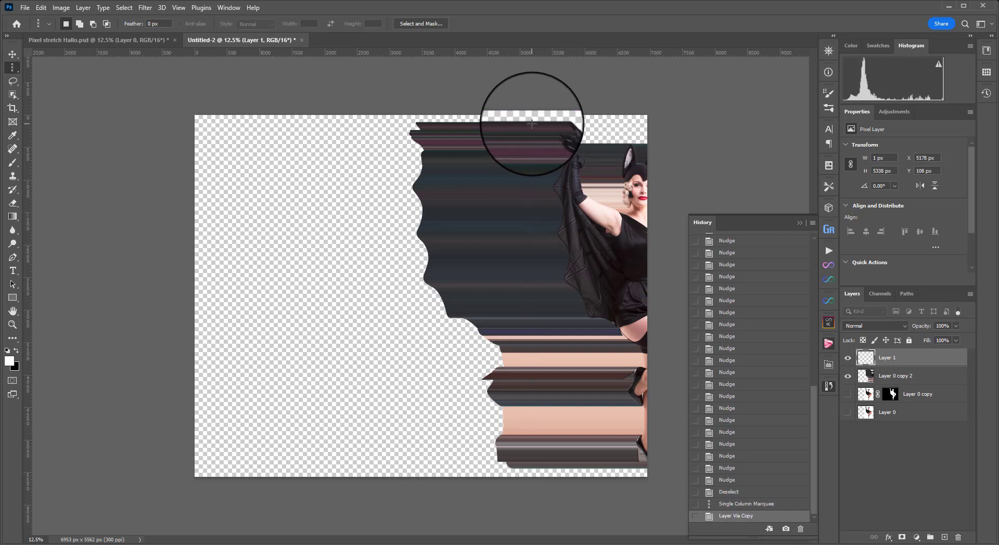
pyautogui.click(847, 376)
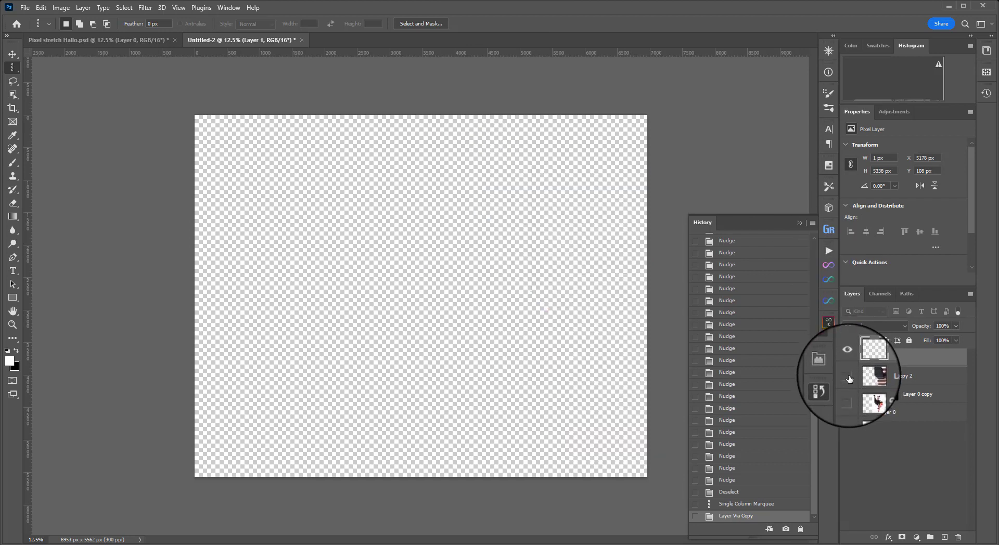
pyautogui.click(847, 376)
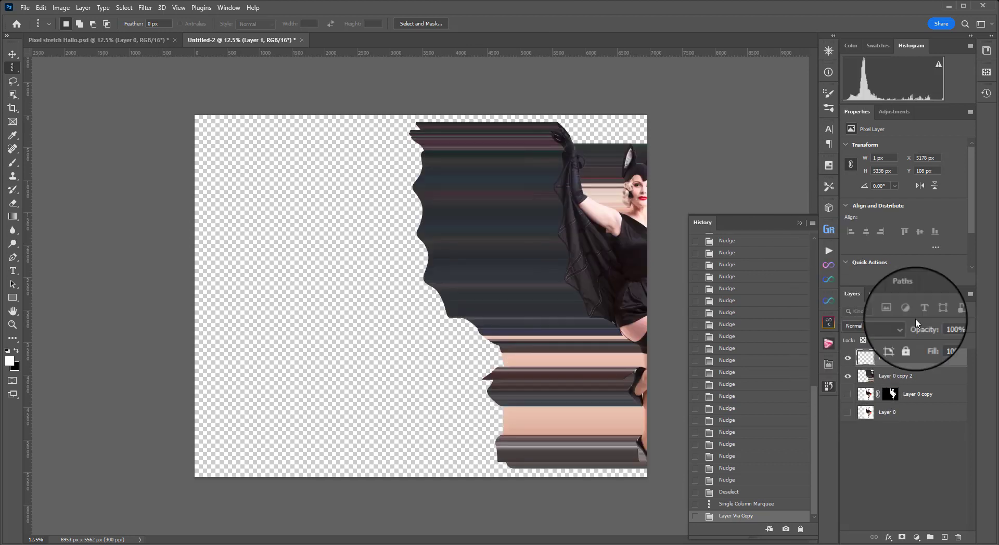
# Hide Layer 0 copy 2 and stretch Layer 1's pixel column leftward past the canvas edge to about 5412 px wide
pyautogui.click(845, 374)
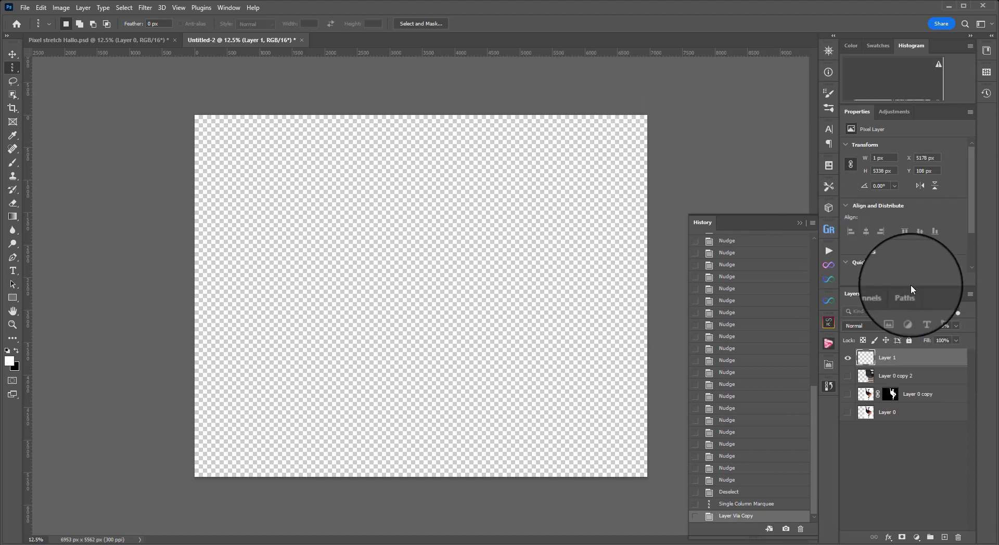
pyautogui.hotkey('ctrl', 't')
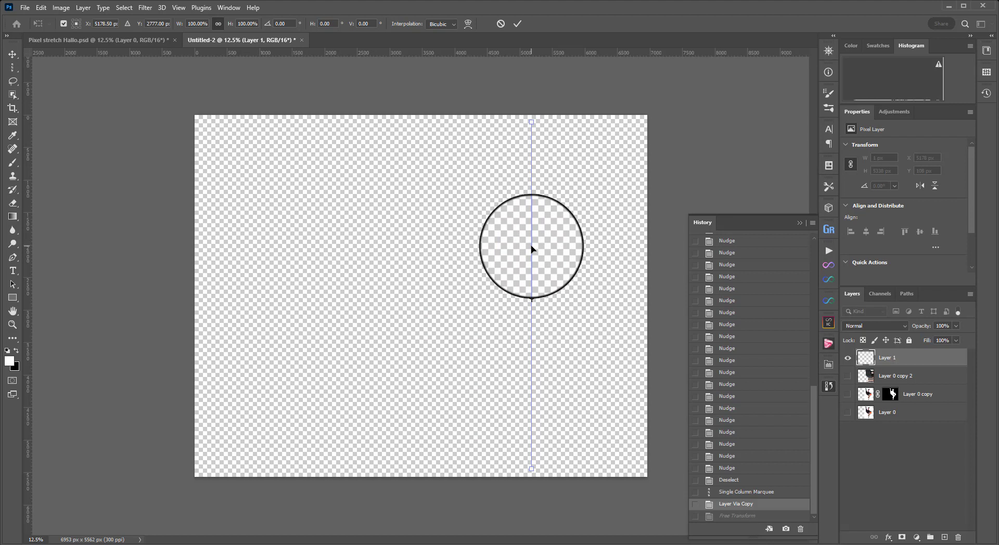
pyautogui.moveTo(530, 246); pyautogui.dragTo(179, 306)
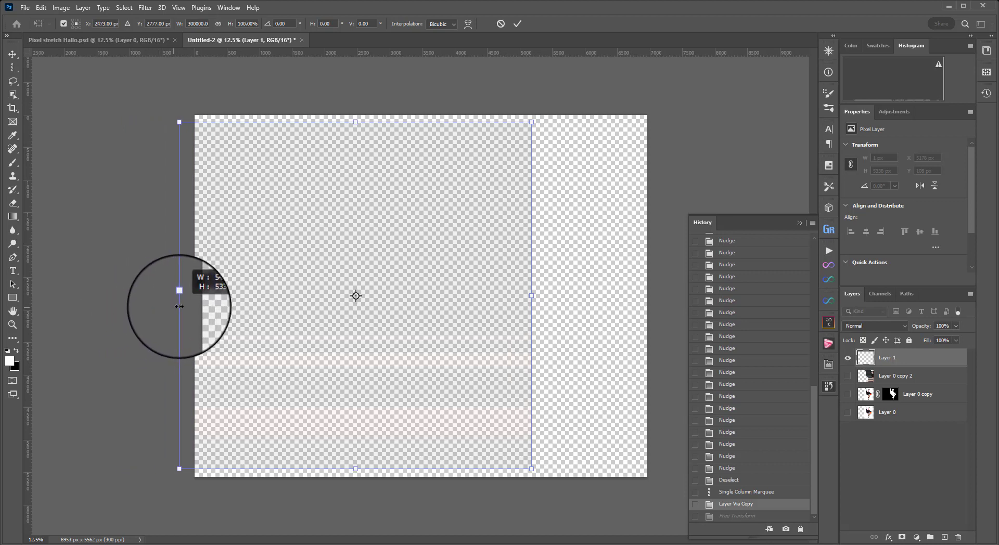
pyautogui.moveTo(179, 307); pyautogui.dragTo(179, 306)
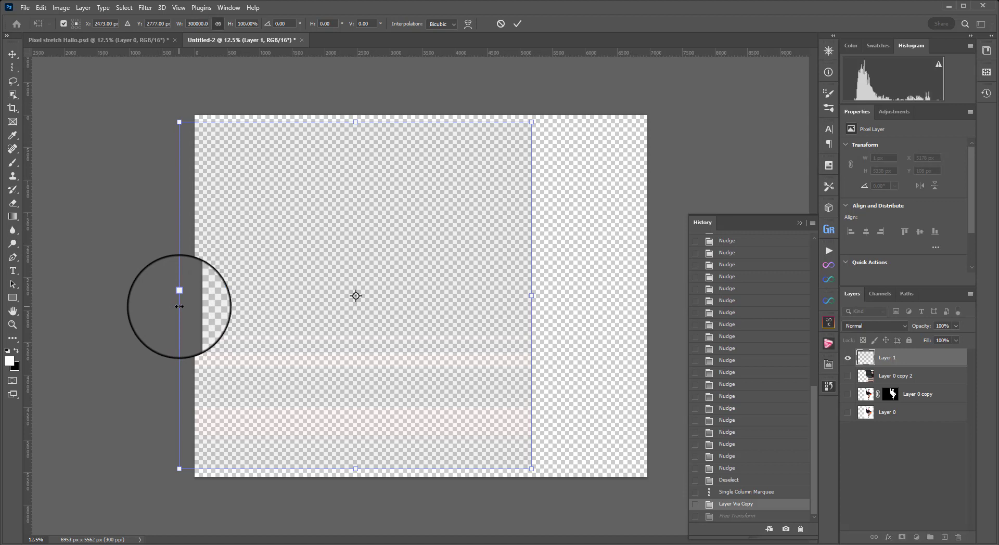
pyautogui.click(517, 25)
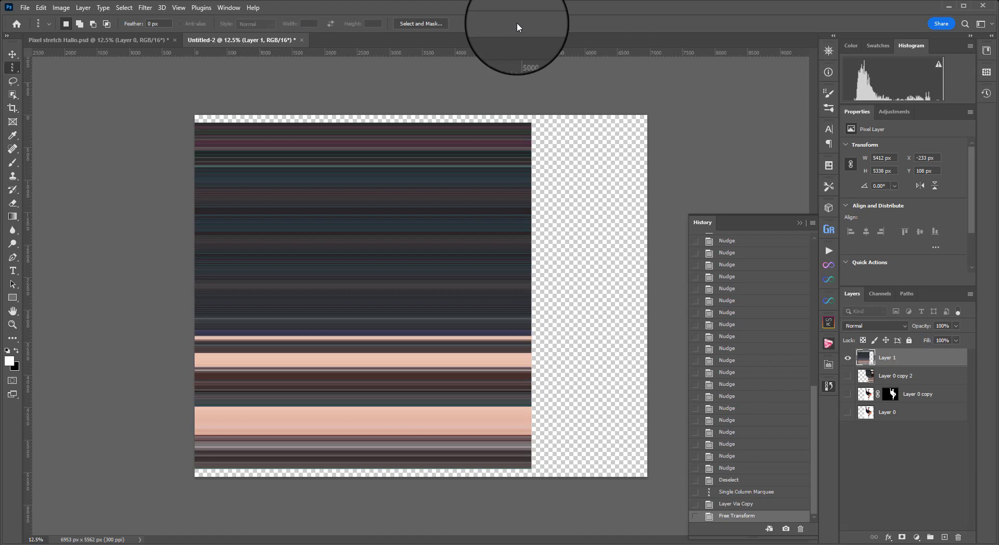
# Show the masked Layer 0 copy and move the stretched Layer 1 directly beneath it
pyautogui.click(847, 398)
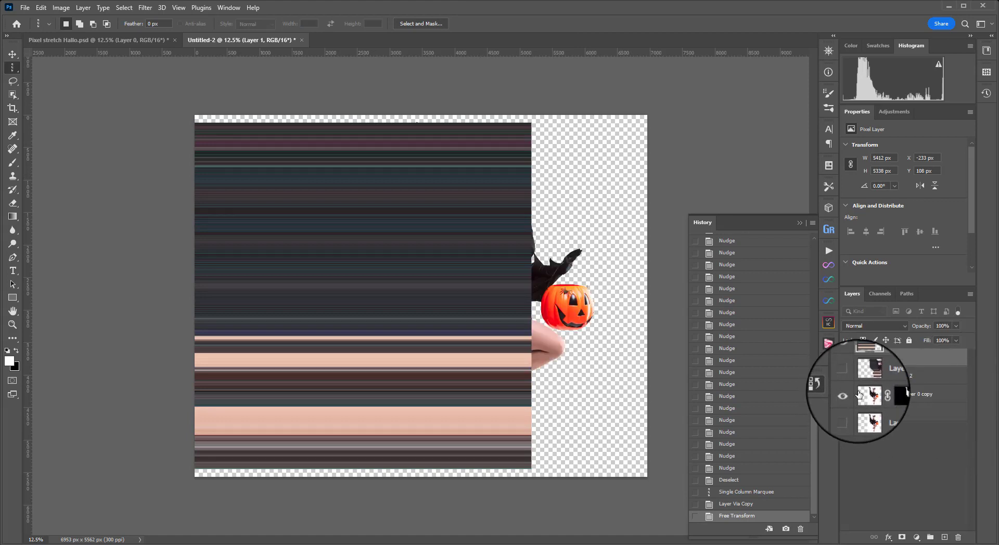
pyautogui.click(865, 396)
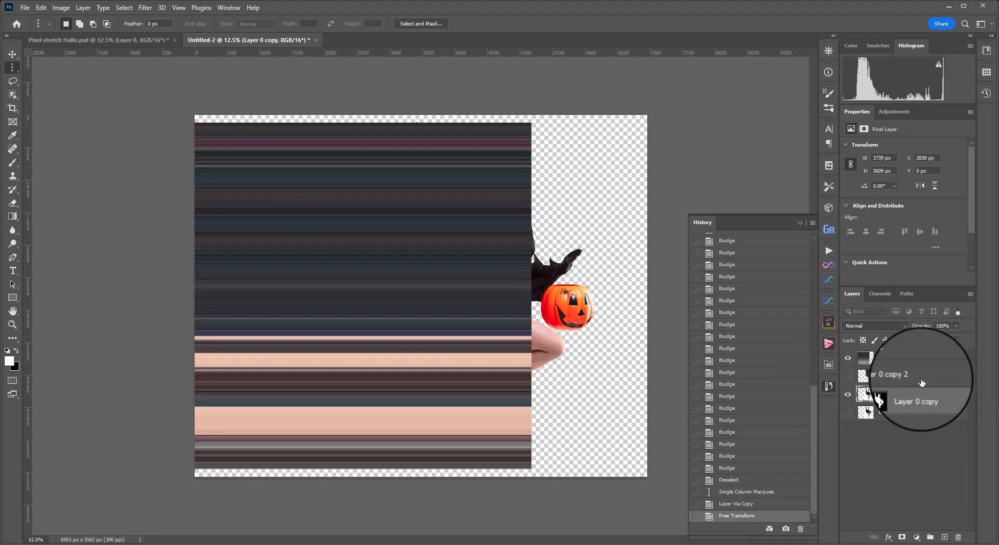
pyautogui.moveTo(905, 357); pyautogui.dragTo(895, 400)
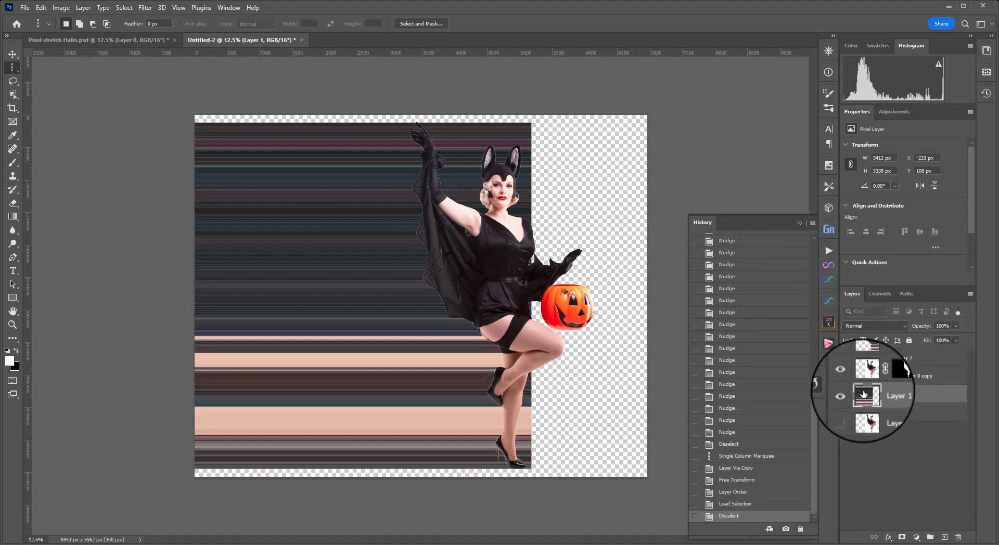
# Add a layer mask to Layer 1 and load the Layer 0 copy mask as a selection around the woman
pyautogui.click(900, 538)
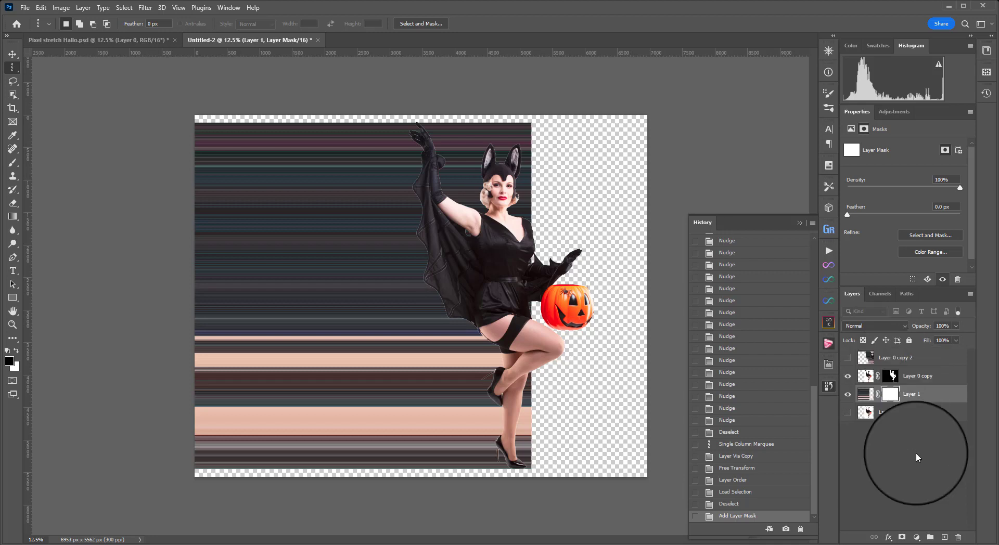
pyautogui.click(908, 377)
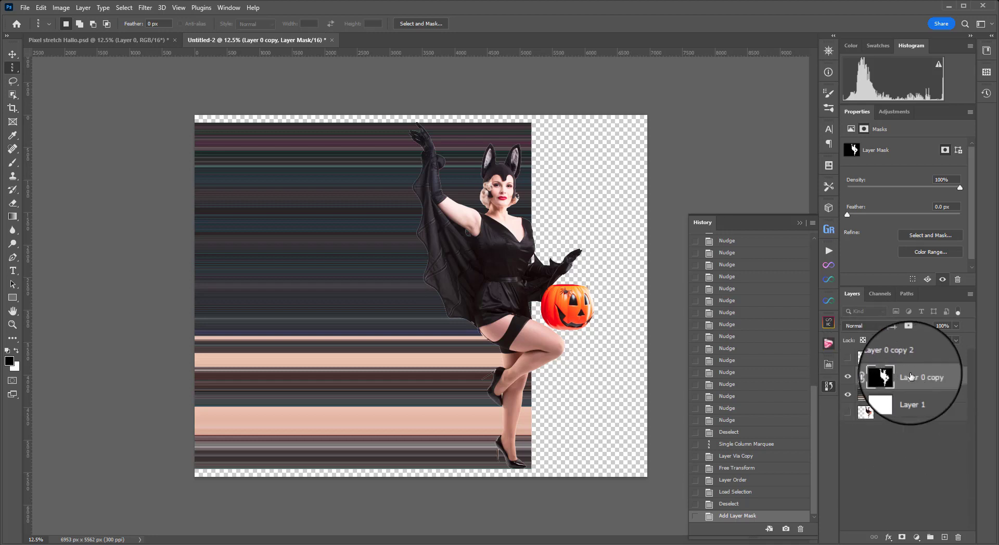
pyautogui.click(862, 376)
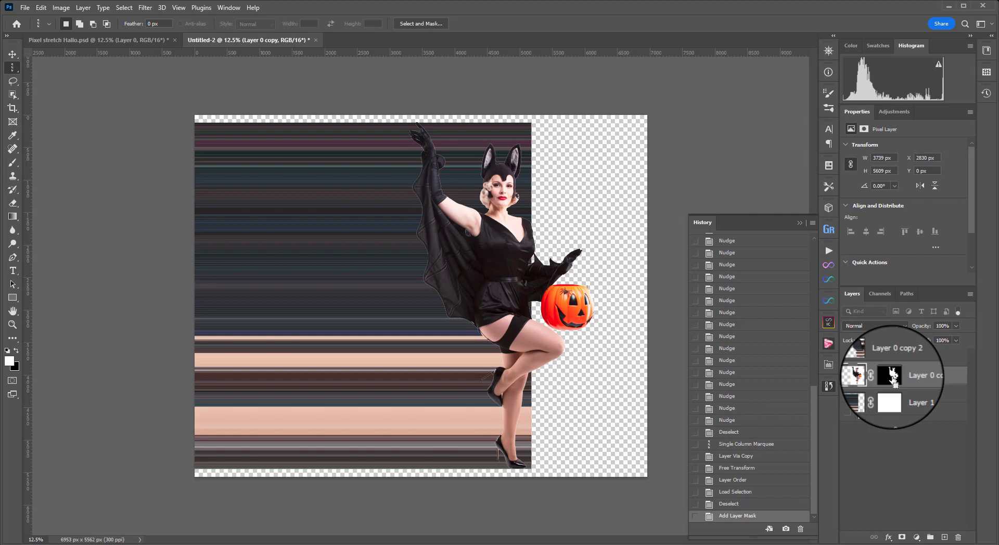
pyautogui.keyDown('ctrl'); pyautogui.click(893, 381); pyautogui.keyUp('ctrl')
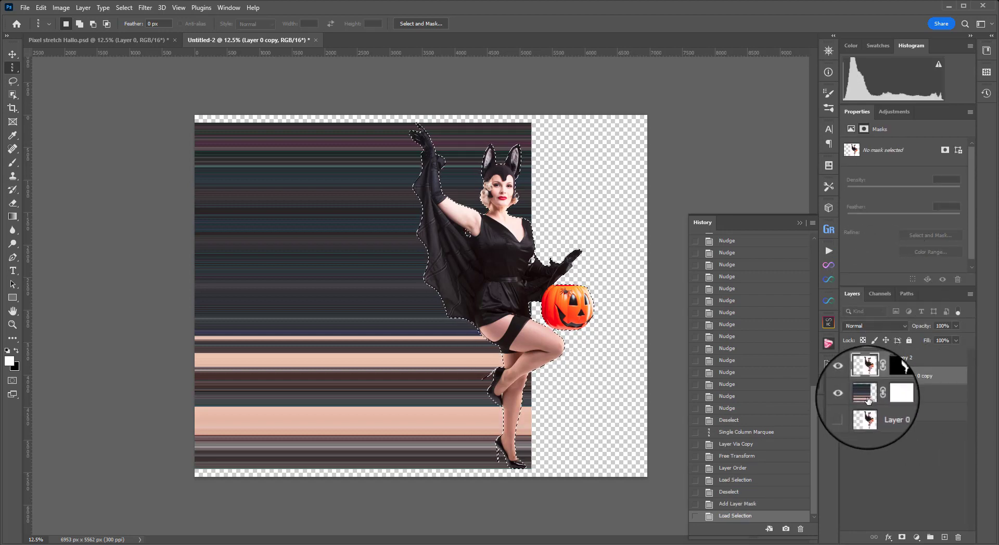
pyautogui.click(889, 394)
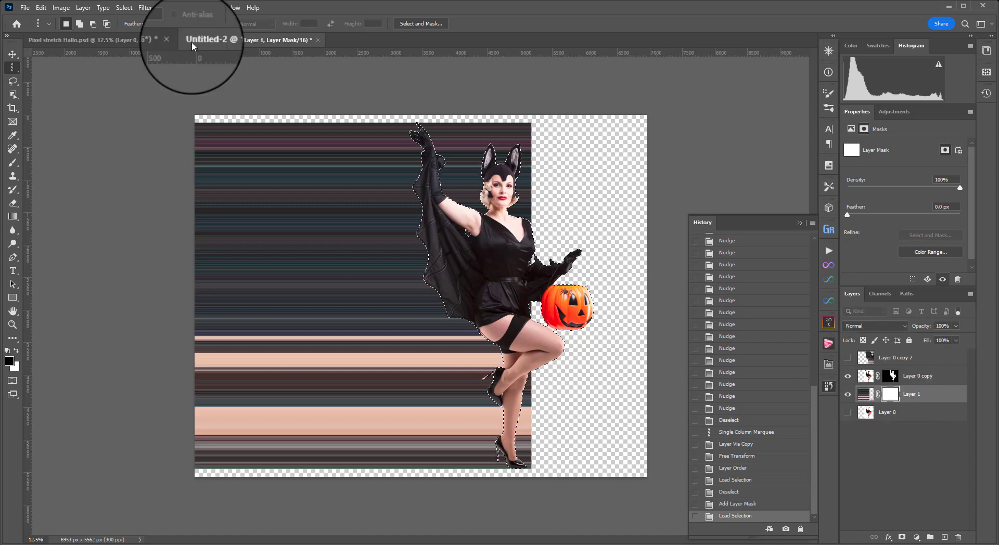
# Try to paint black on the Layer 1 mask inside the woman's selection with a 700 px brush
pyautogui.press('b')
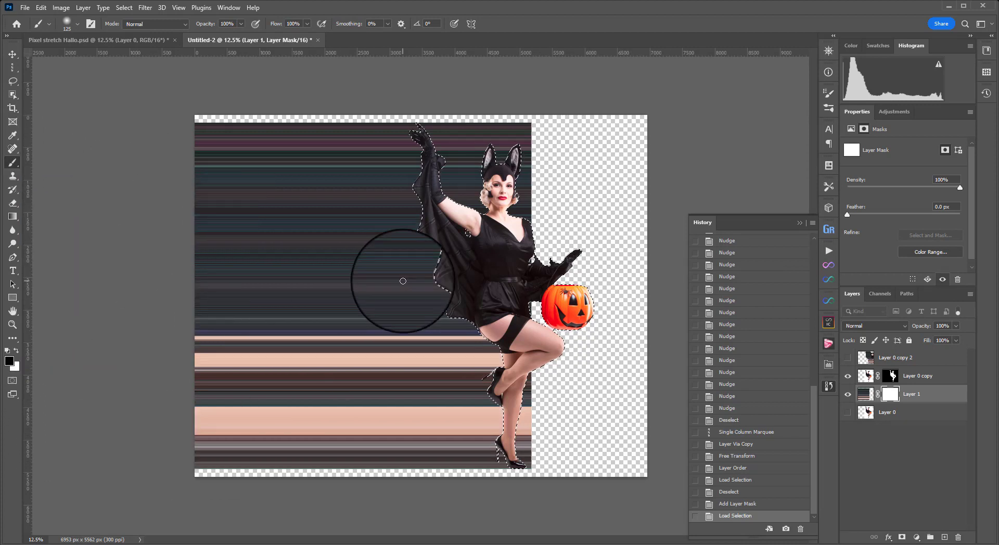
pyautogui.click(17, 353)
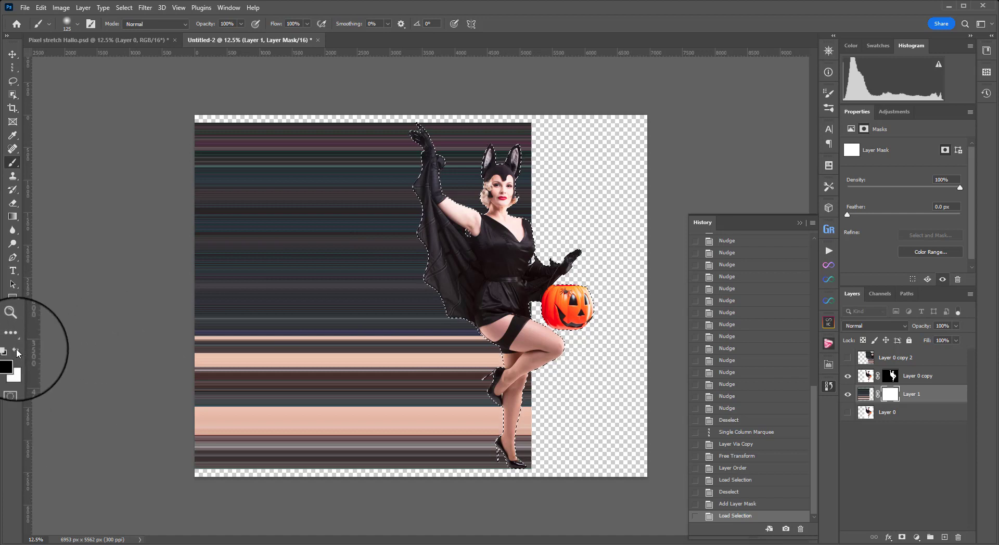
pyautogui.click(17, 353)
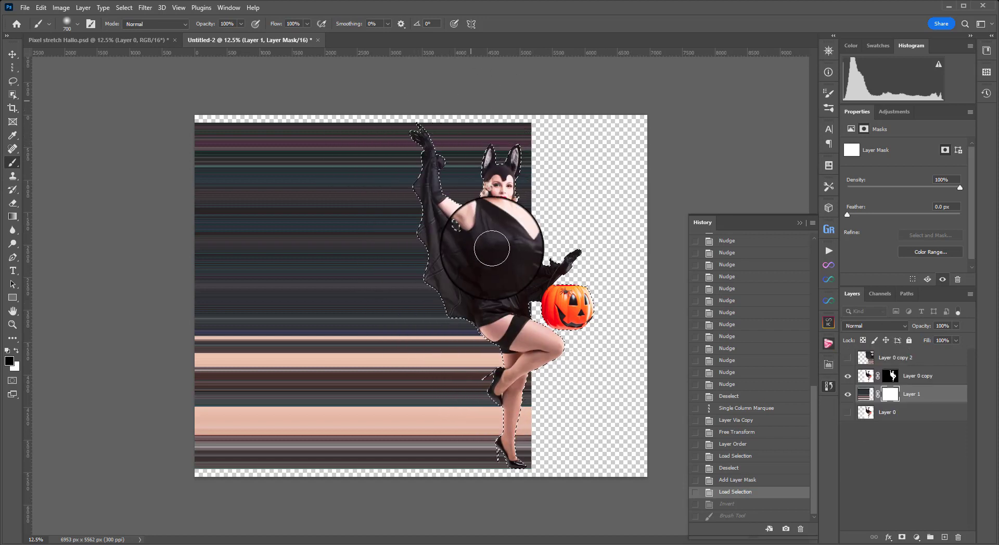
pyautogui.click(531, 183)
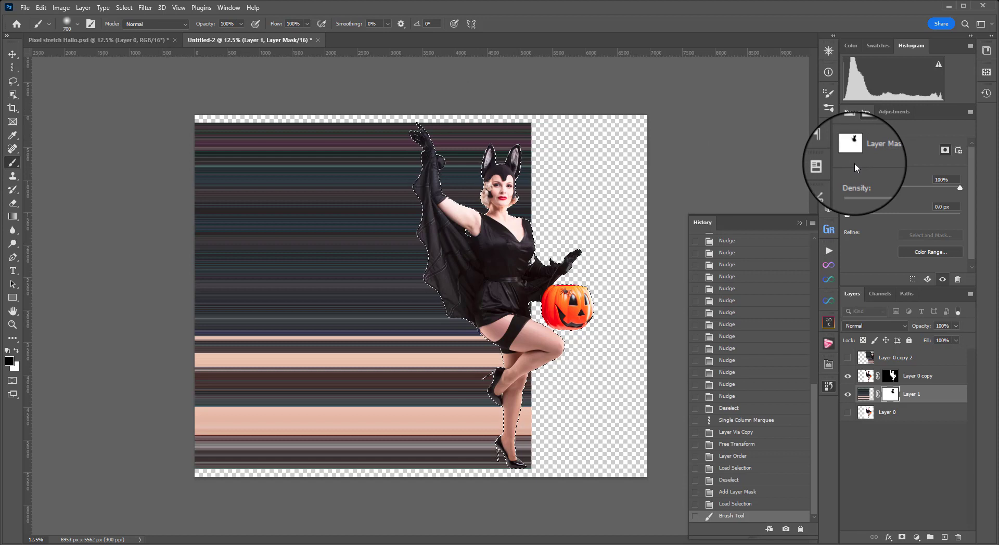
pyautogui.hotkey('ctrl', 'z')
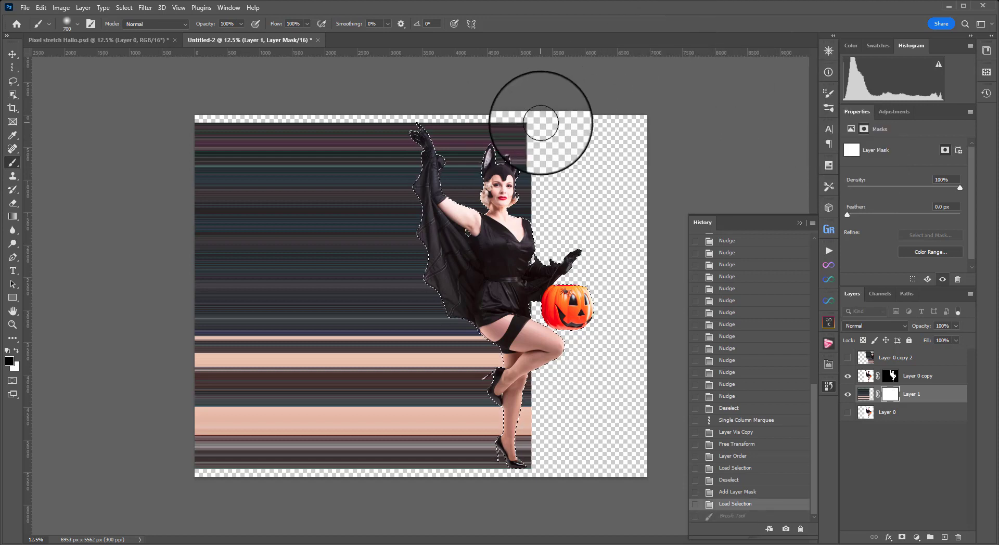
# Invert the selection so it covers everything outside the woman
pyautogui.click(913, 375)
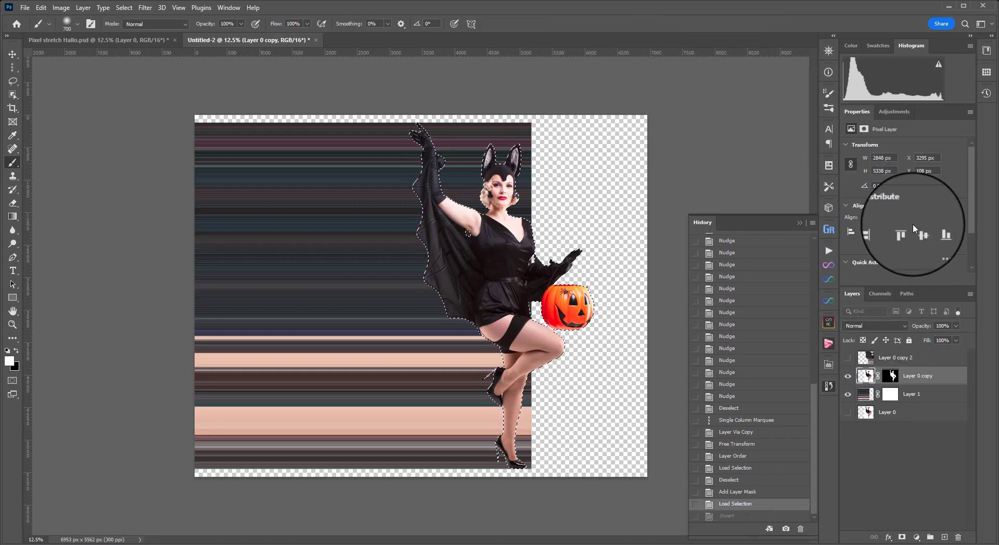
pyautogui.click(123, 7)
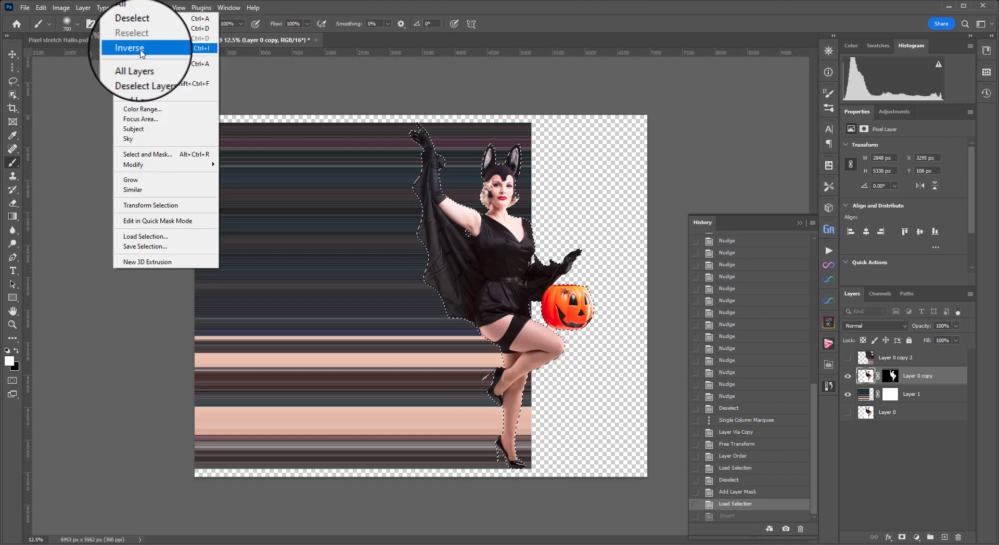
pyautogui.click(129, 48)
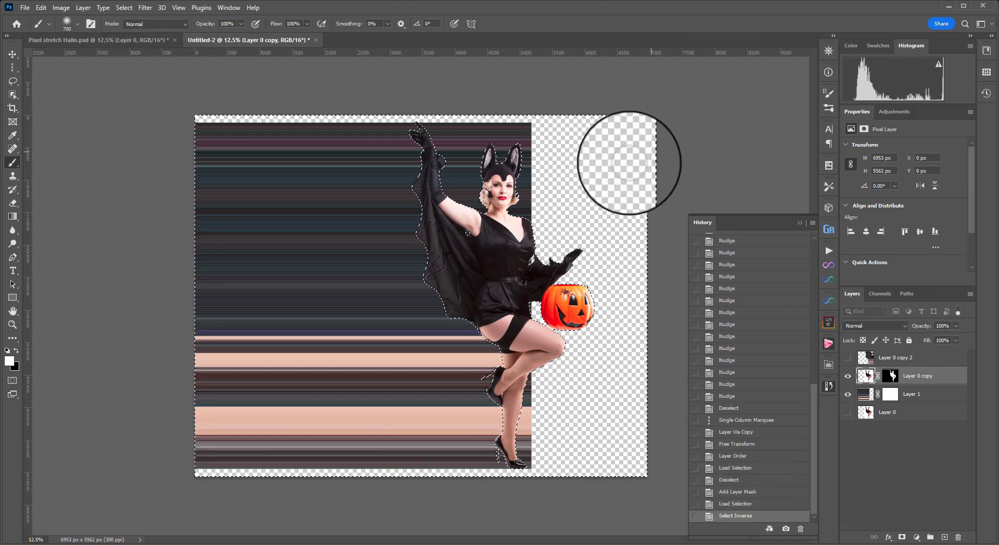
# Paint black on the Layer 1 mask to remove the stretch above the woman's shoulder and along her front, then deselect
pyautogui.click(896, 399)
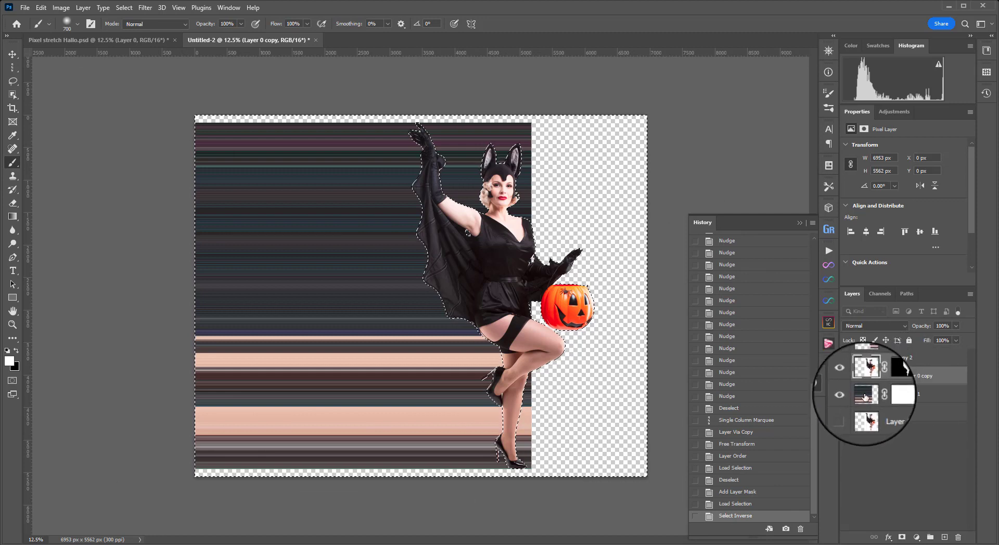
pyautogui.click(893, 397)
pyautogui.press('x')
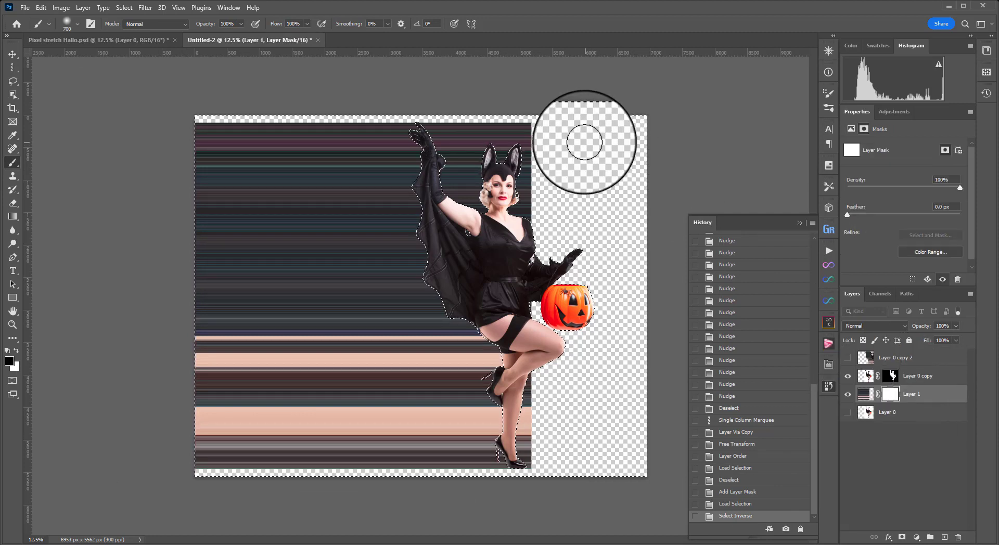
pyautogui.moveTo(512, 209); pyautogui.dragTo(531, 172)
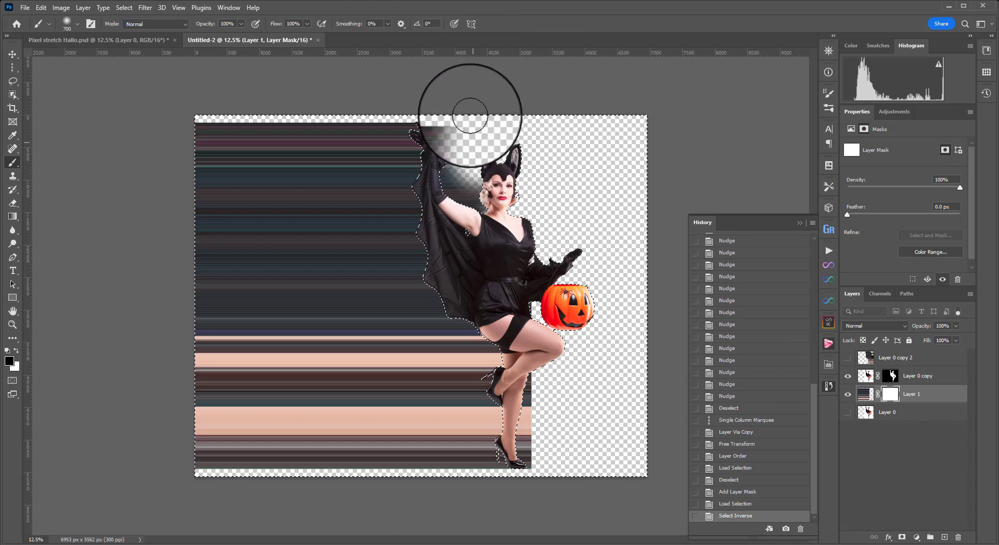
pyautogui.moveTo(470, 115); pyautogui.dragTo(469, 172)
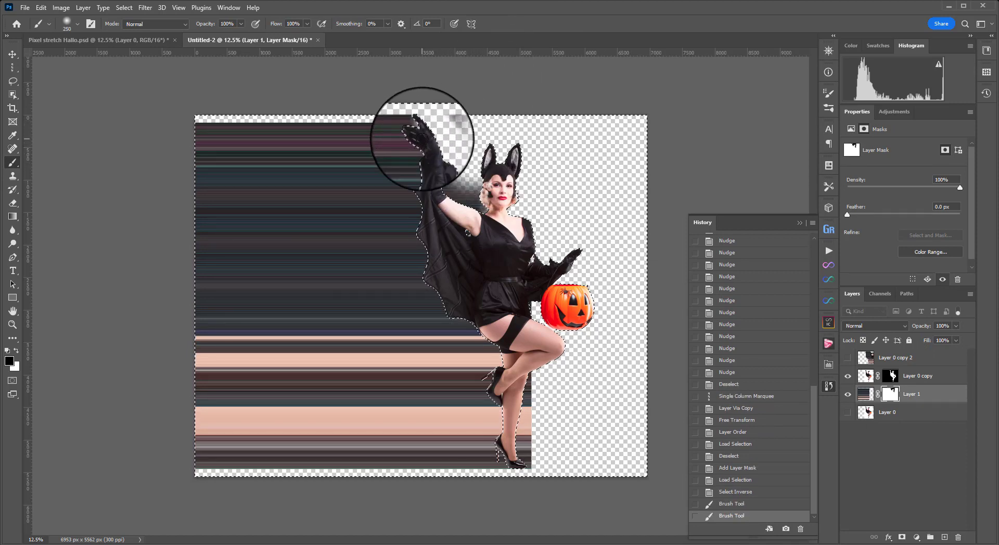
pyautogui.hotkey('ctrl', 'z')
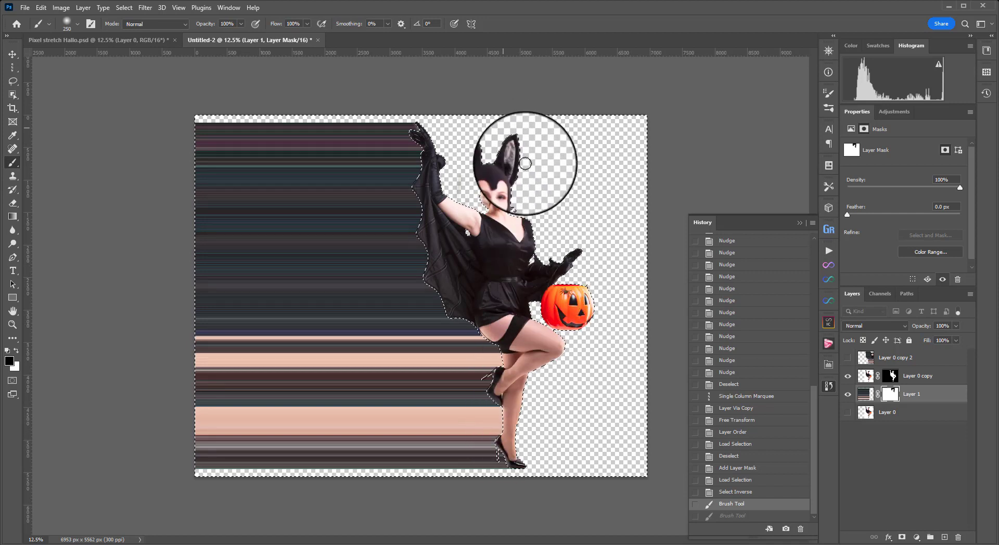
pyautogui.moveTo(553, 281)
pyautogui.mouseDown()
pyautogui.moveTo(603, 320)
pyautogui.moveTo(593, 331)
pyautogui.moveTo(534, 292)
pyautogui.mouseUp()
pyautogui.press('x')
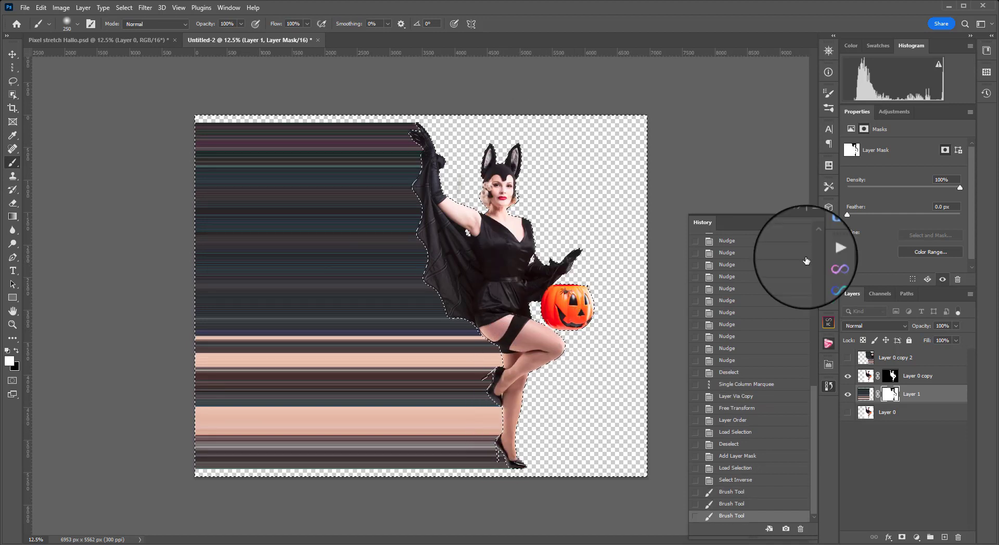
pyautogui.hotkey('ctrl', 'd')
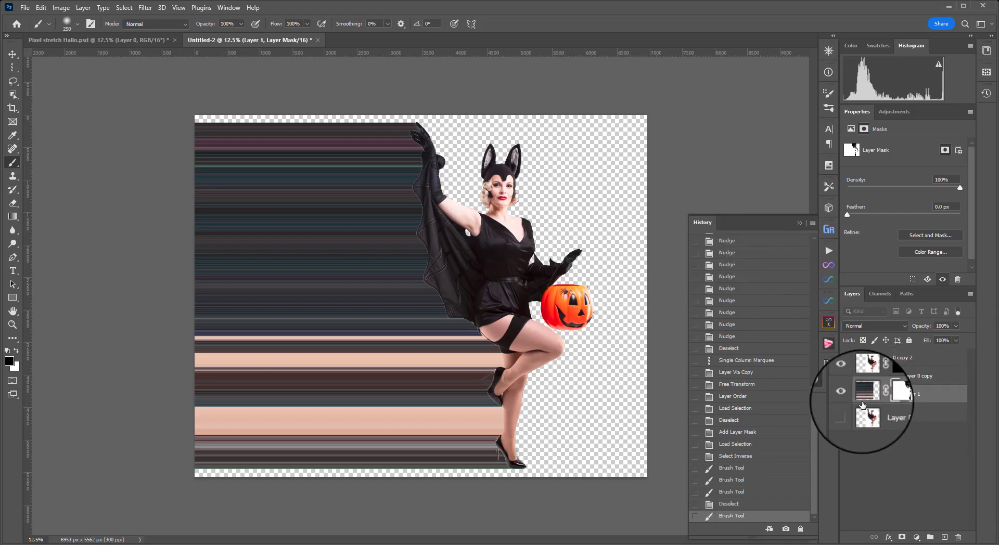
# Add a Levels adjustment above Layer 1 with the midtone set to 0.87 and the white input to 201
pyautogui.click(864, 396)
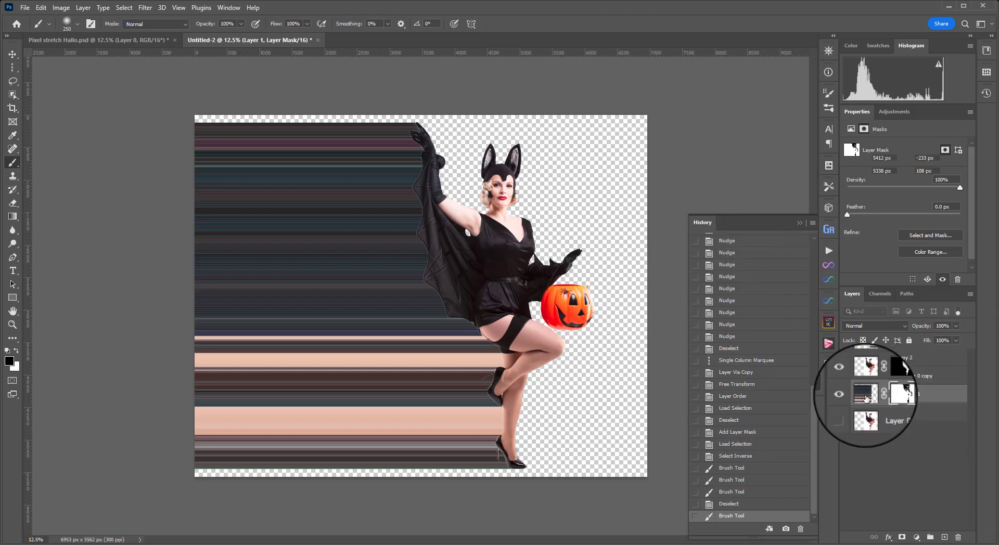
pyautogui.click(916, 538)
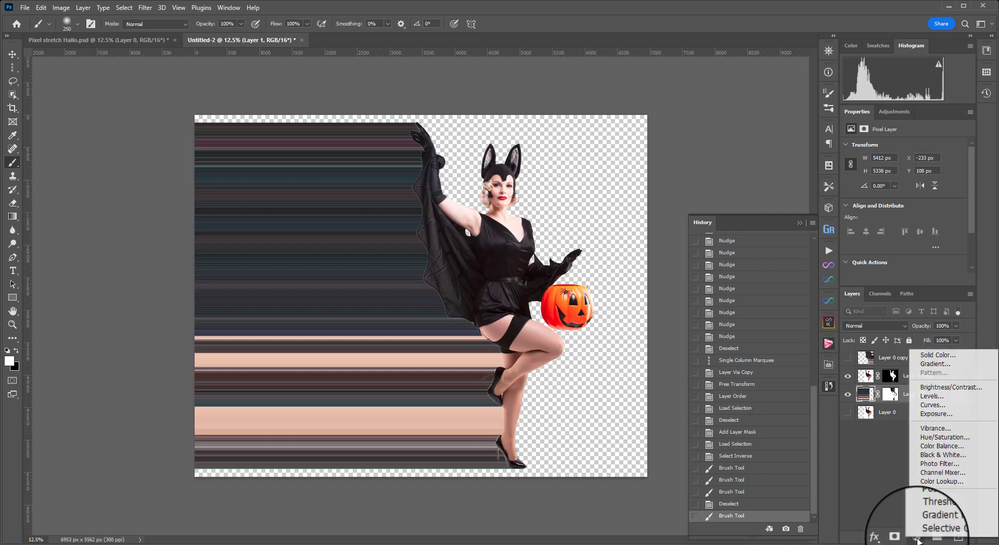
pyautogui.click(892, 500)
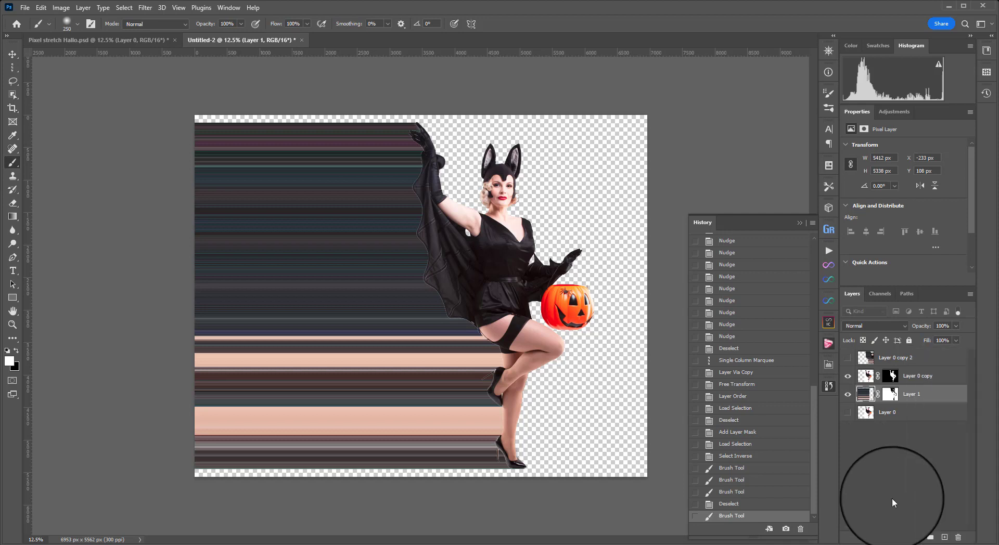
pyautogui.click(915, 537)
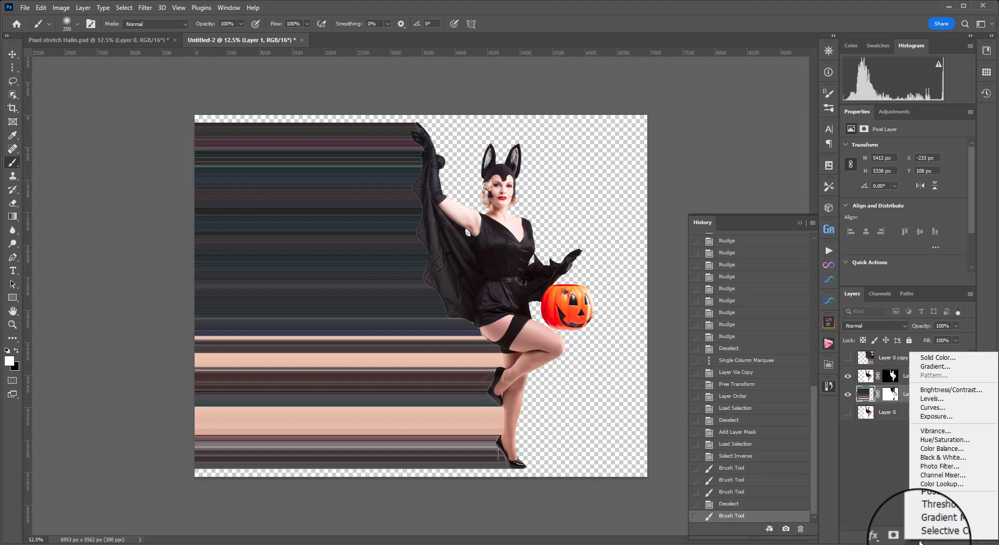
pyautogui.click(931, 398)
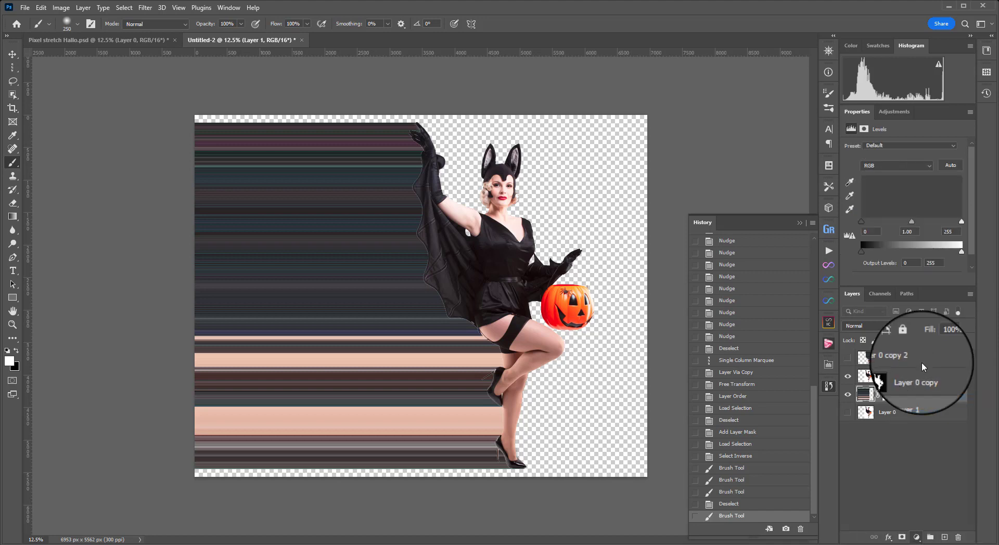
pyautogui.moveTo(961, 222); pyautogui.dragTo(860, 225)
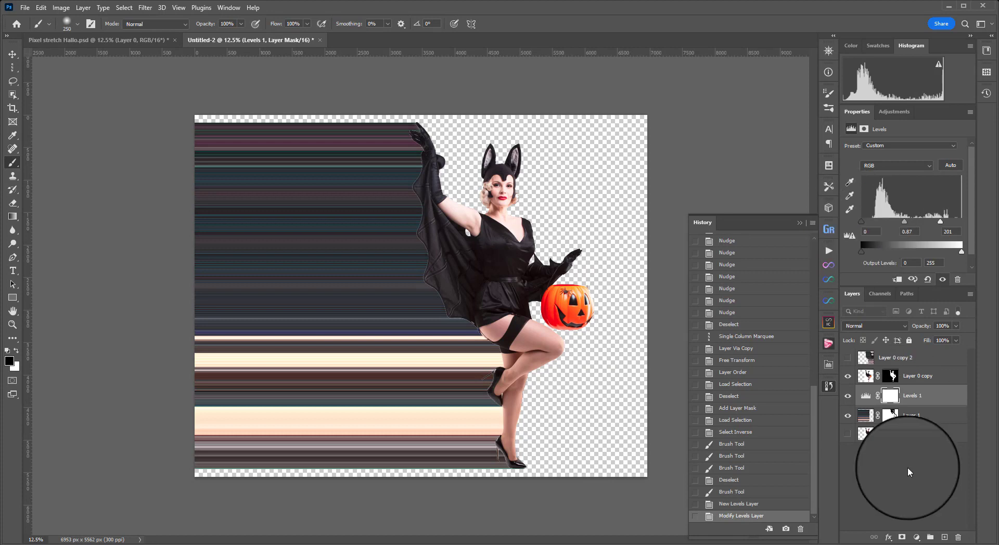
# Add a Vibrance adjustment above Levels 1 with vibrance set to -8 and saturation to +28
pyautogui.click(917, 538)
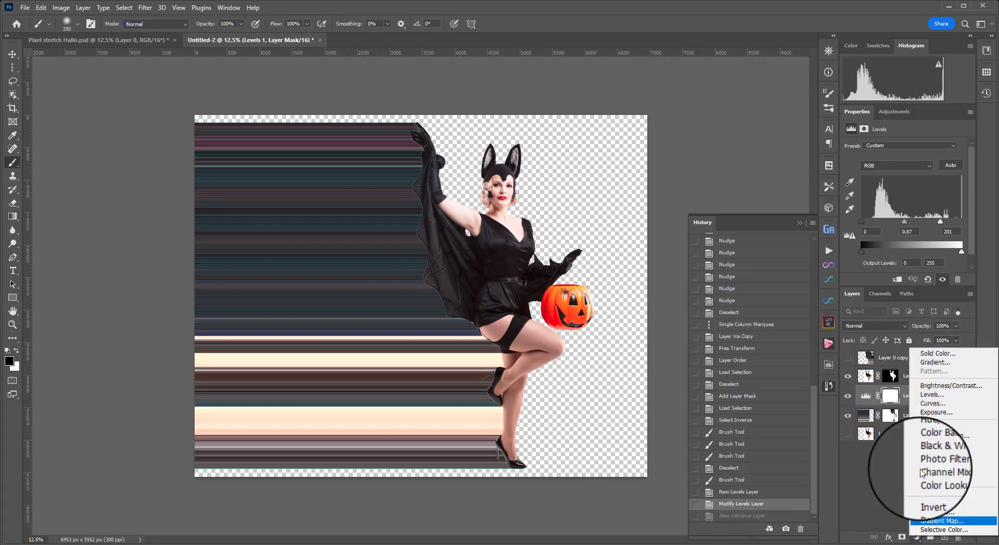
pyautogui.click(933, 427)
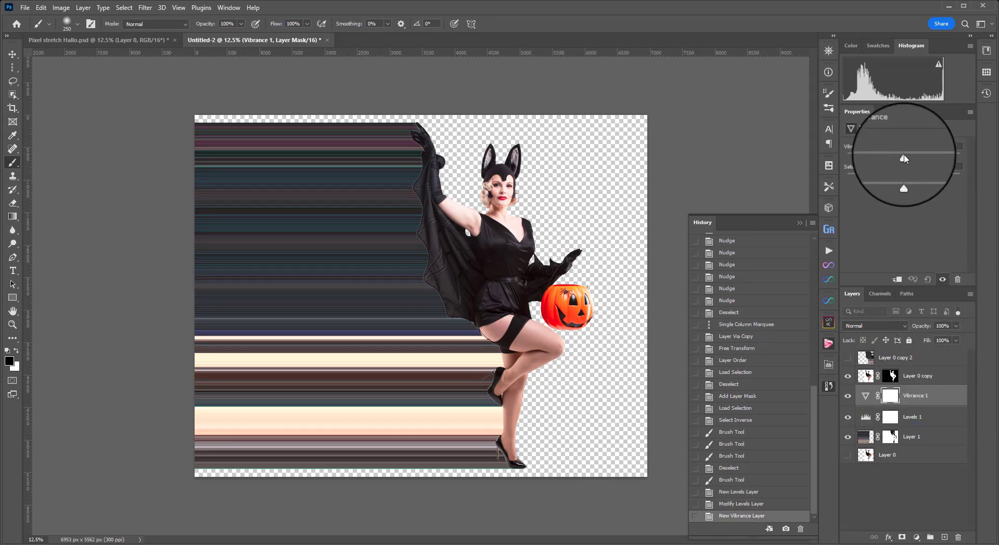
pyautogui.moveTo(903, 159); pyautogui.dragTo(920, 178)
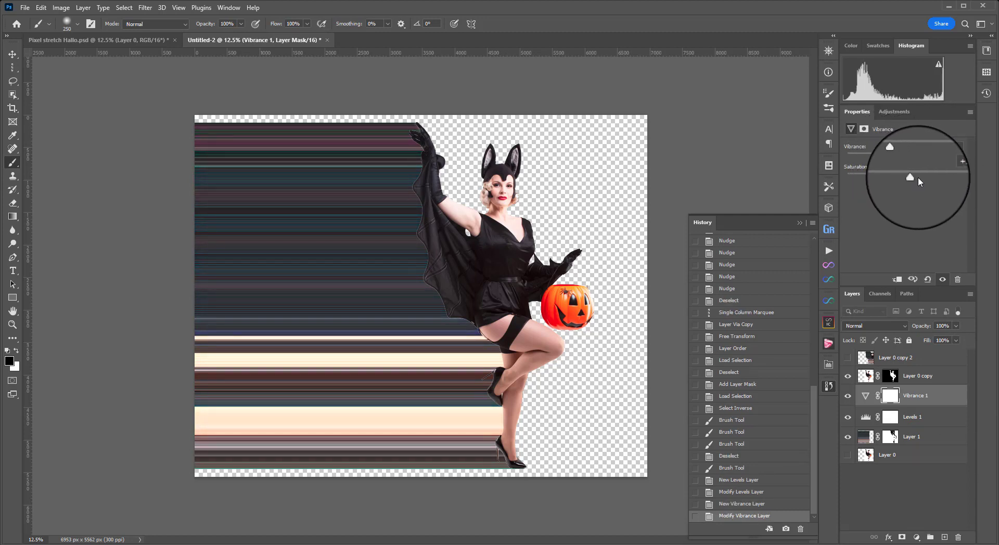
# Add a white (ffffff) Solid Color fill layer and place it at the bottom of the layer stack, below Layer 0
pyautogui.click(917, 539)
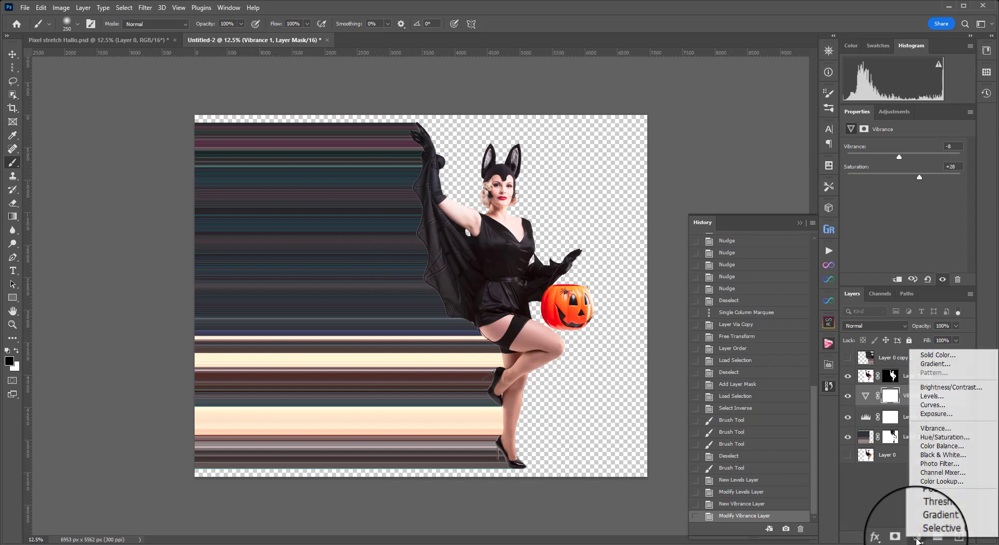
pyautogui.click(944, 355)
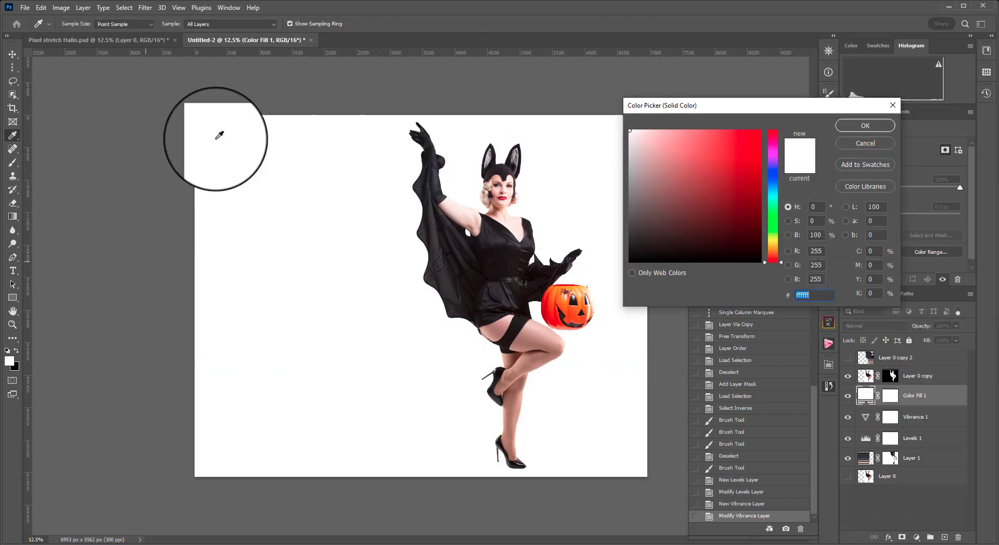
pyautogui.moveTo(218, 136); pyautogui.dragTo(603, 111)
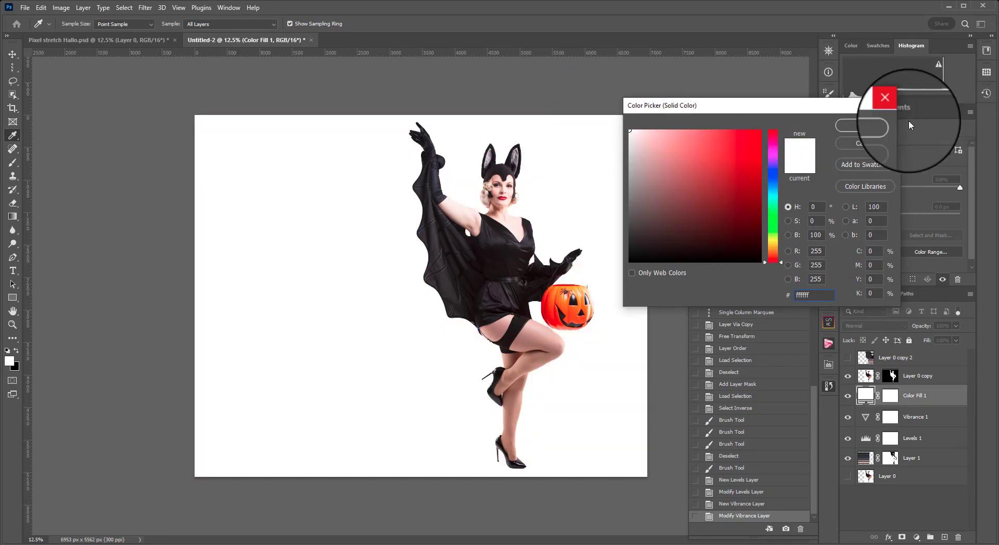
pyautogui.click(865, 126)
pyautogui.moveTo(890, 396); pyautogui.dragTo(896, 485)
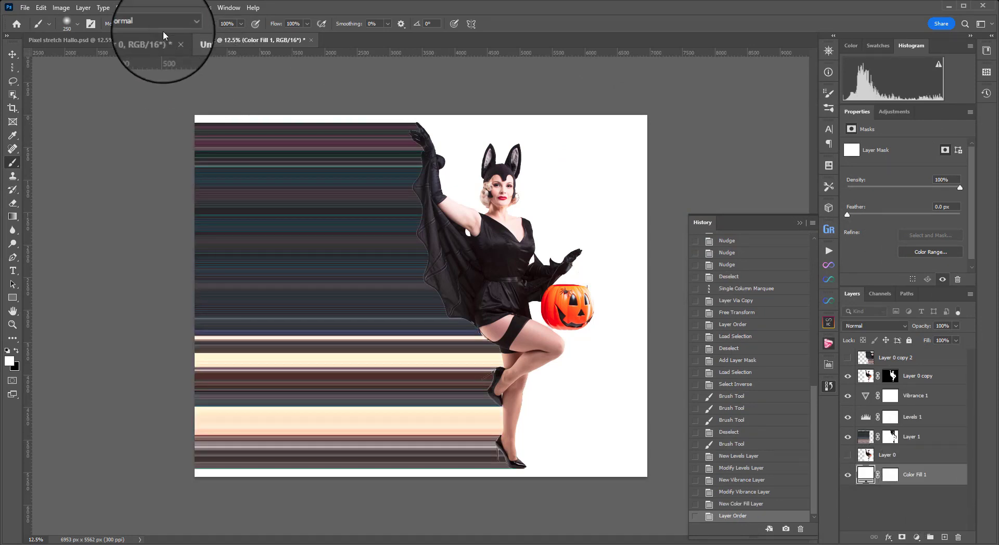
# Compare with the finished Pixel stretch Hallo.psd, and paint white on the Layer 0 copy mask to restore the pumpkin's handle
pyautogui.click(154, 42)
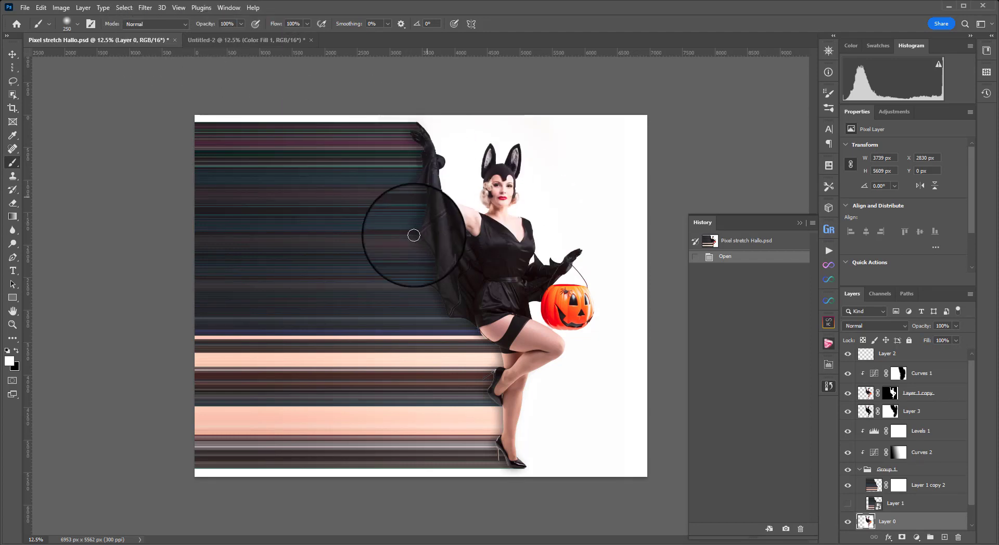
pyautogui.click(262, 41)
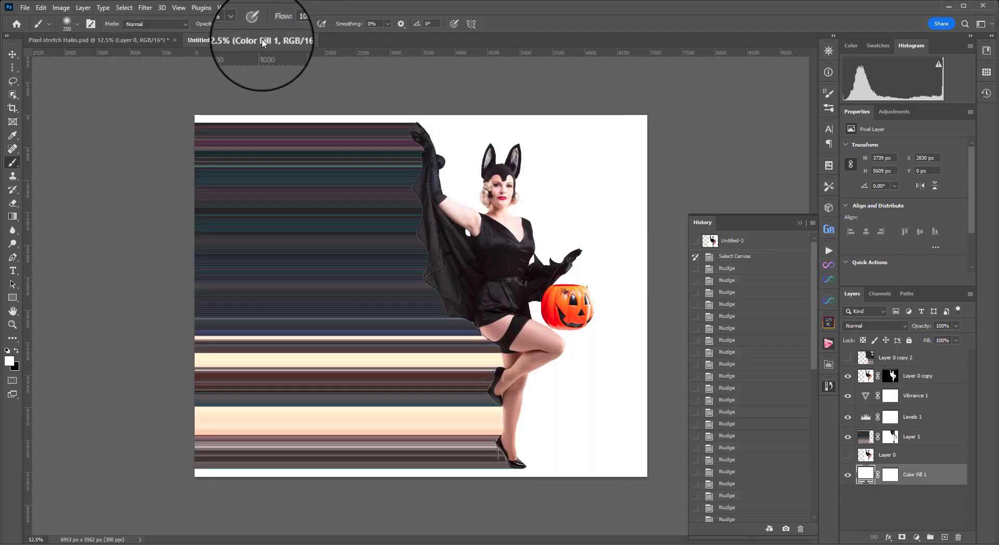
pyautogui.click(134, 41)
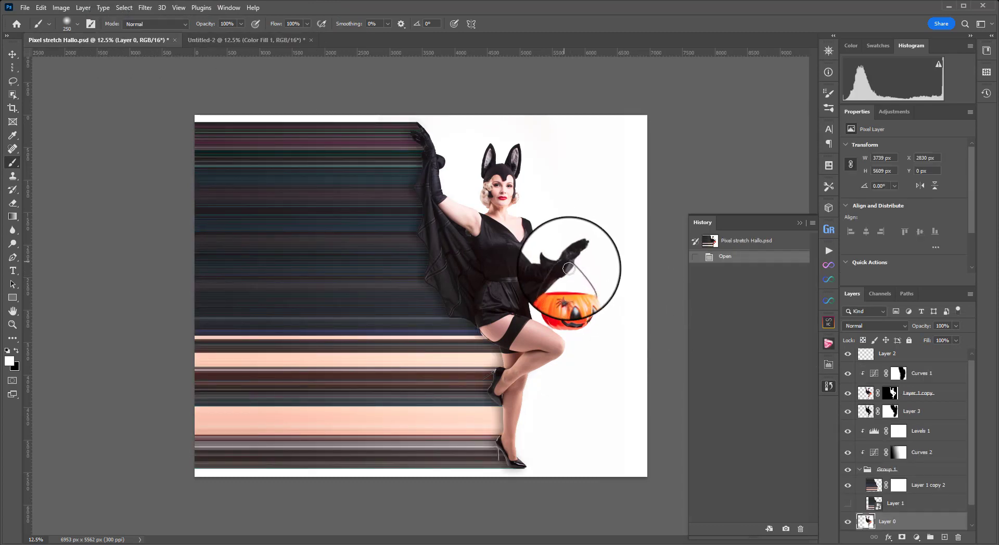
pyautogui.click(256, 41)
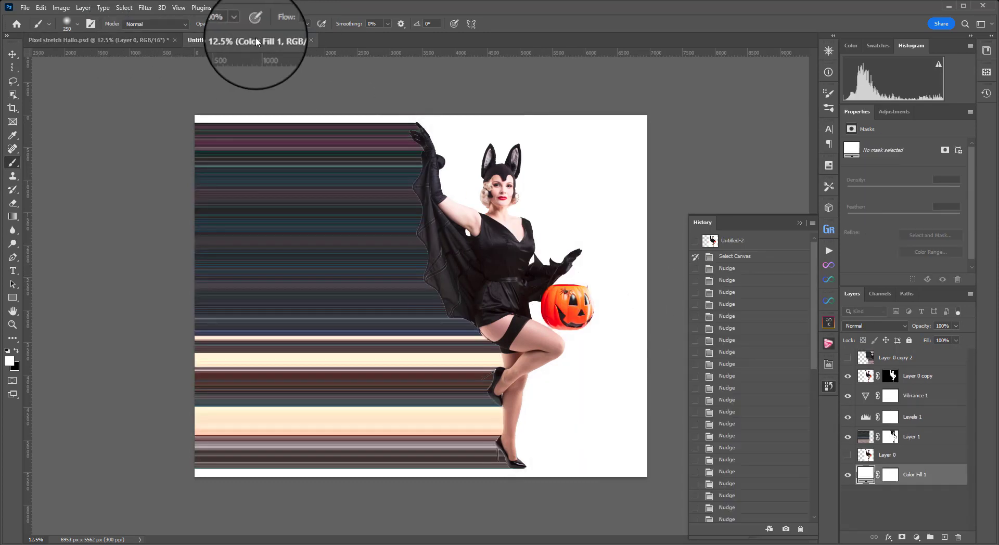
pyautogui.click(891, 376)
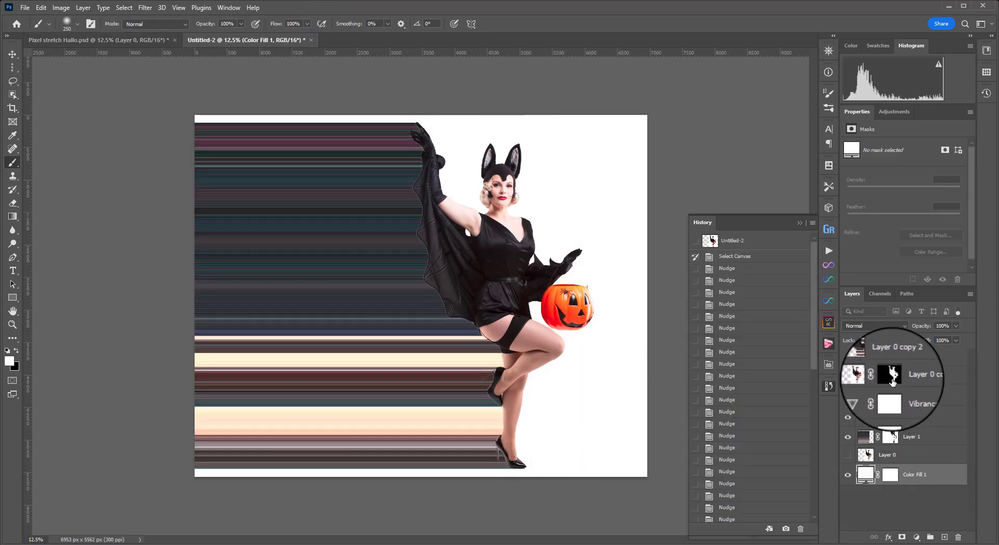
pyautogui.moveTo(585, 274)
pyautogui.mouseDown()
pyautogui.moveTo(604, 289)
pyautogui.moveTo(650, 241)
pyautogui.mouseUp()
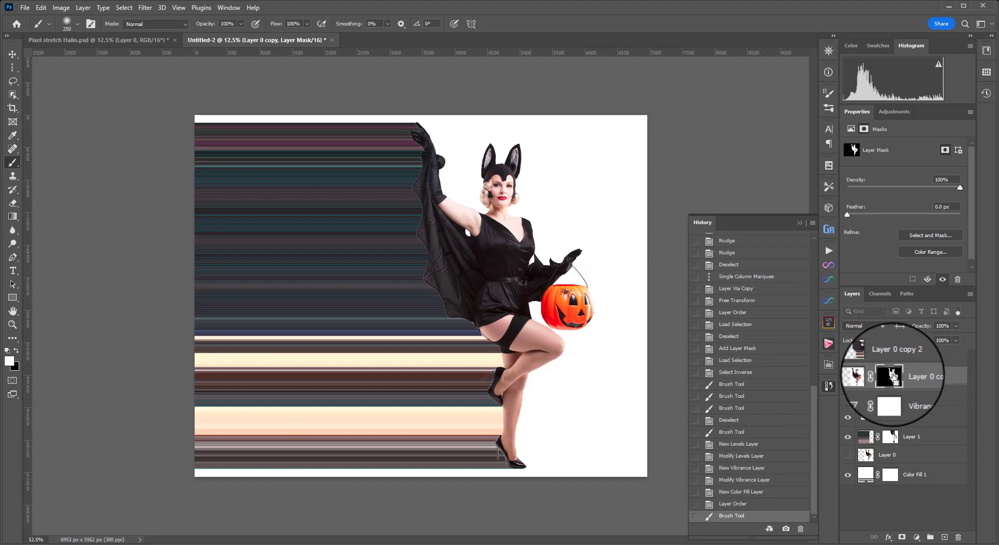
# Load the Layer 0 copy mask as a selection and fill it with black on a new layer above Layer 0 copy 2
pyautogui.keyDown('ctrl'); pyautogui.click(890, 376); pyautogui.keyUp('ctrl')
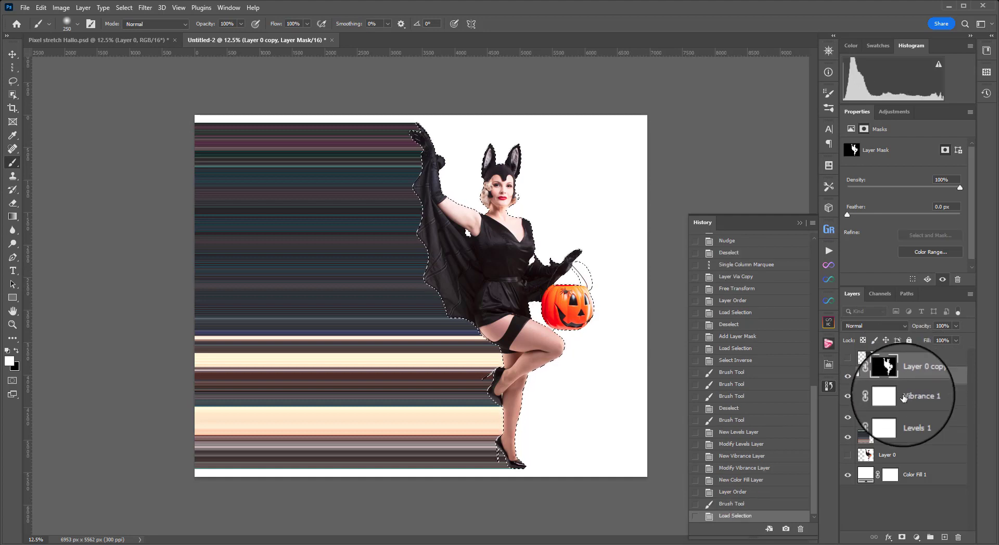
pyautogui.hotkey('ctrl', 'j')
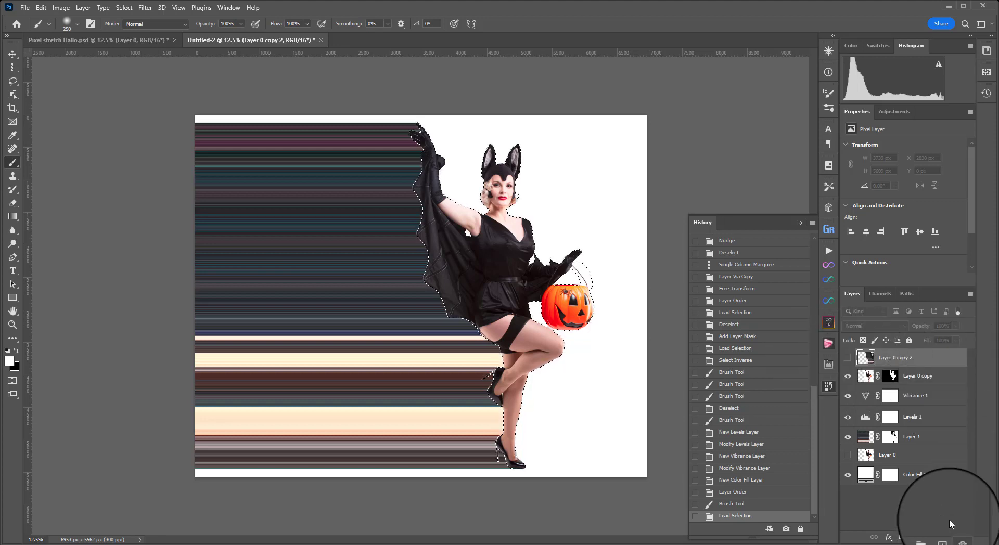
pyautogui.click(943, 537)
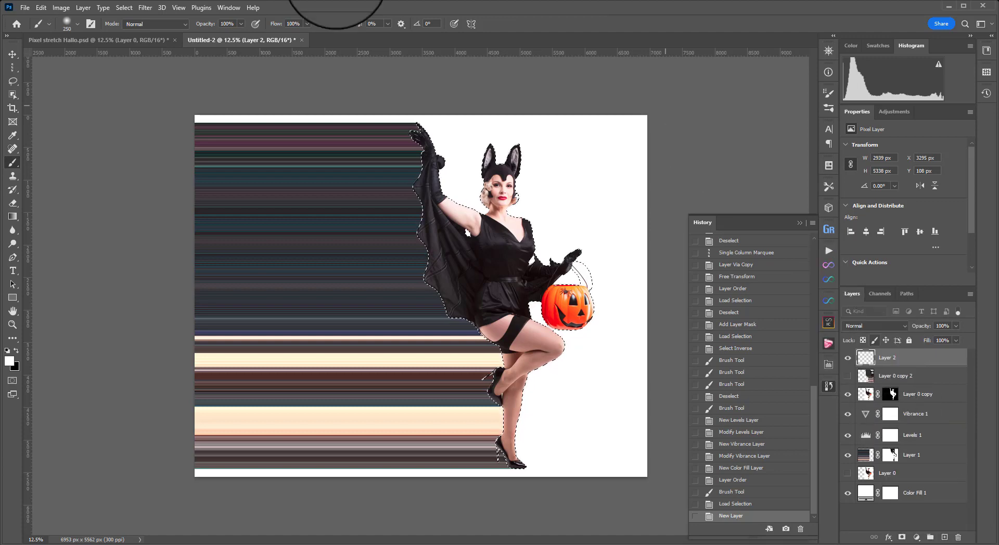
pyautogui.click(36, 12)
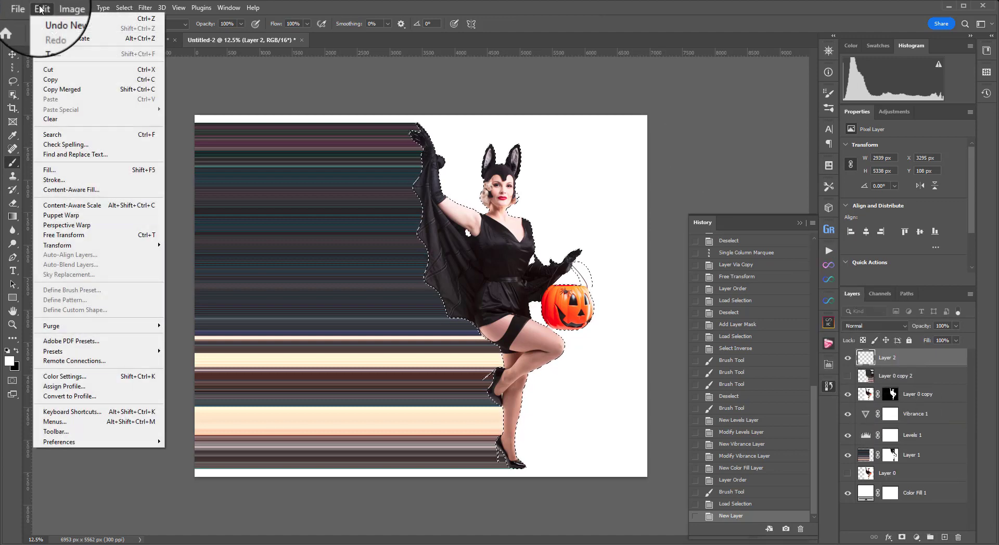
pyautogui.click(59, 165)
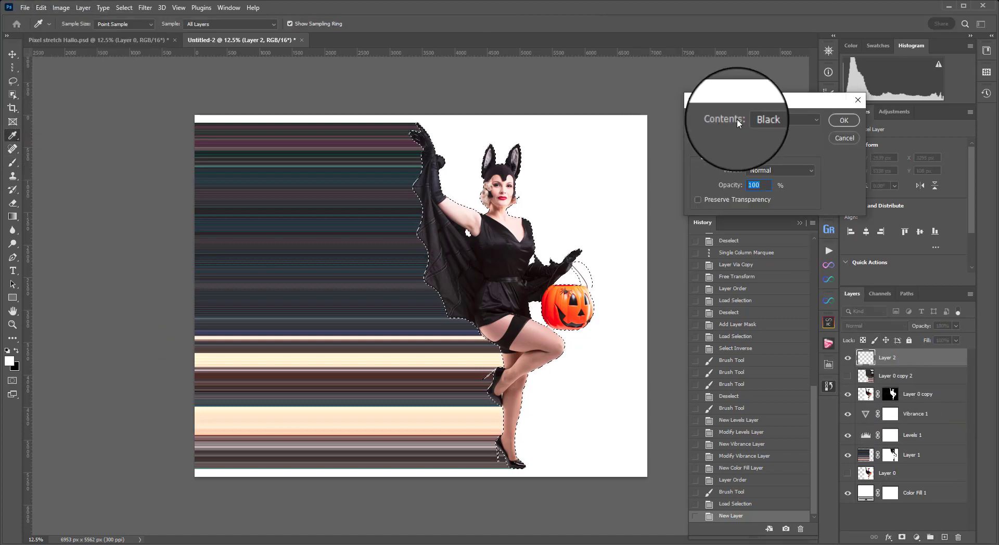
pyautogui.click(812, 119)
pyautogui.click(777, 192)
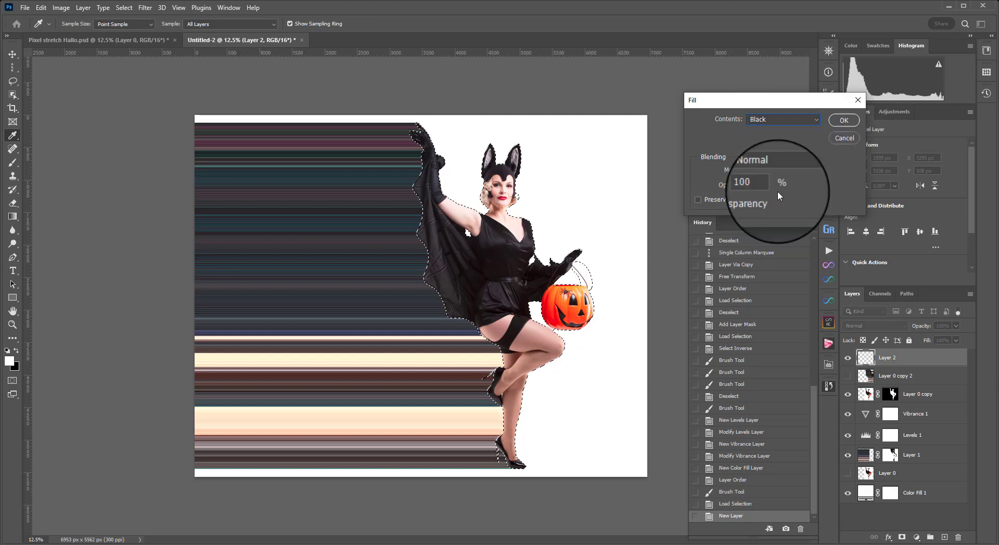
pyautogui.click(843, 120)
pyautogui.press('b')
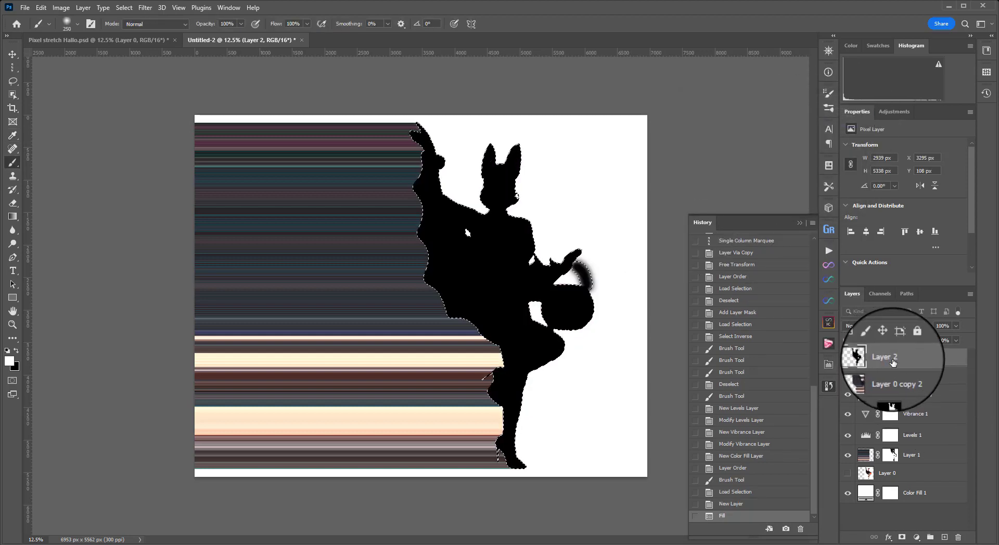
# Place the black silhouette layer directly below Layer 0 copy, nudge it 120 px to the left, and deselect
pyautogui.moveTo(890, 359); pyautogui.dragTo(887, 401)
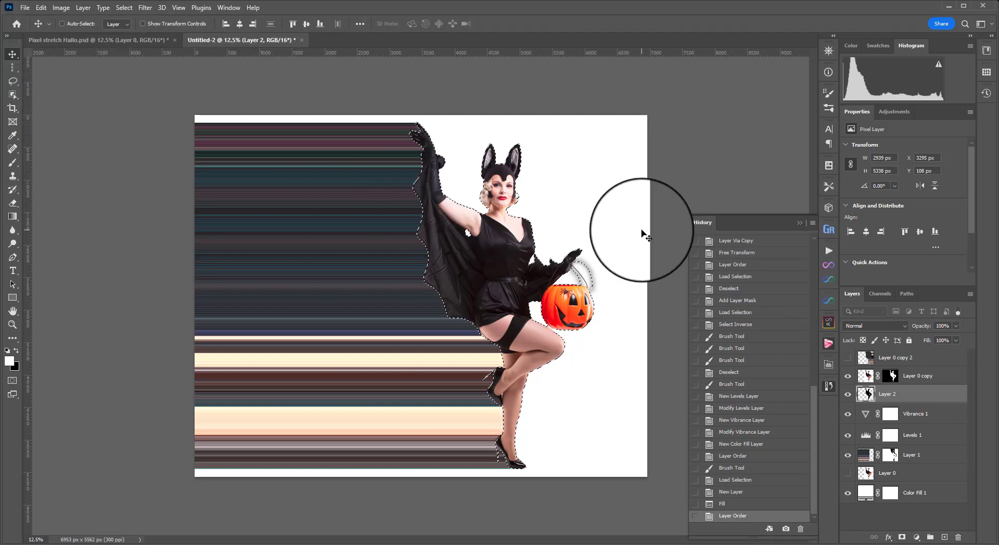
pyautogui.press('Left')
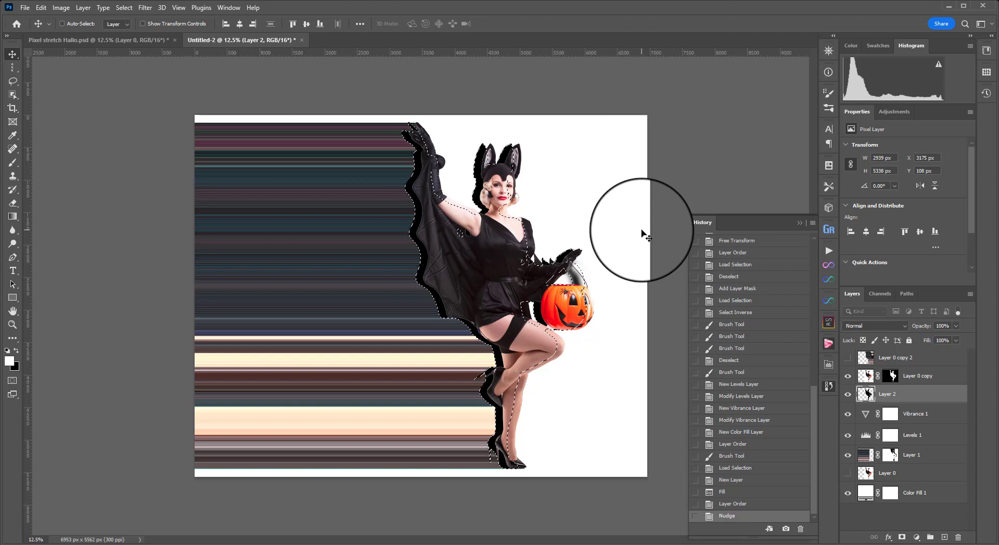
pyautogui.hotkey('ctrl', 'd')
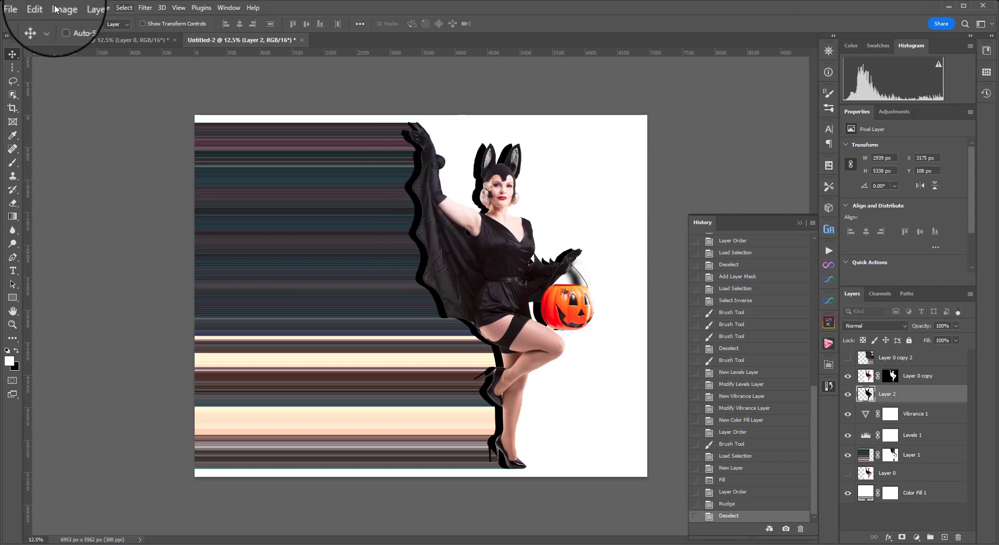
# Apply a Gaussian Blur with a 64.0-pixel radius to the black silhouette on Layer 2
pyautogui.click(144, 8)
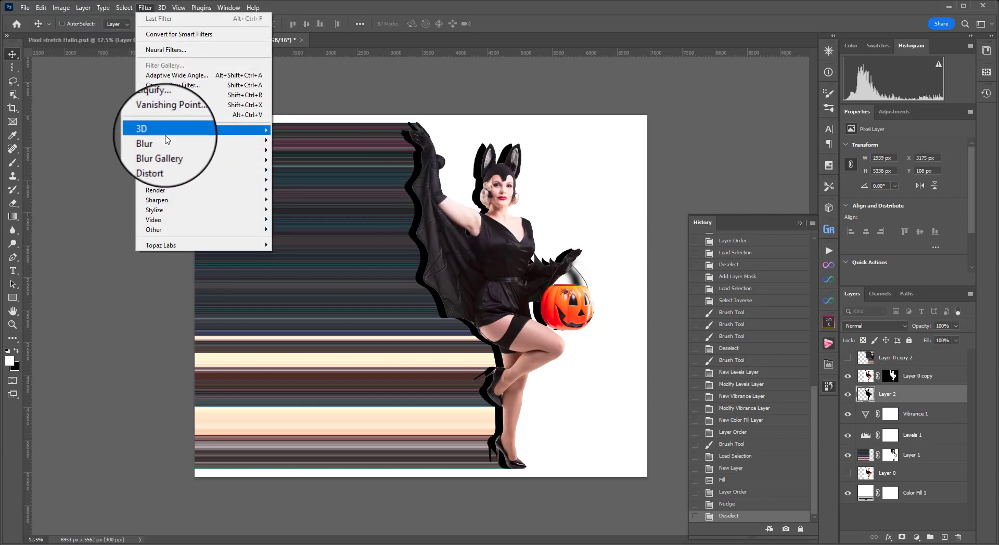
pyautogui.moveTo(166, 142)
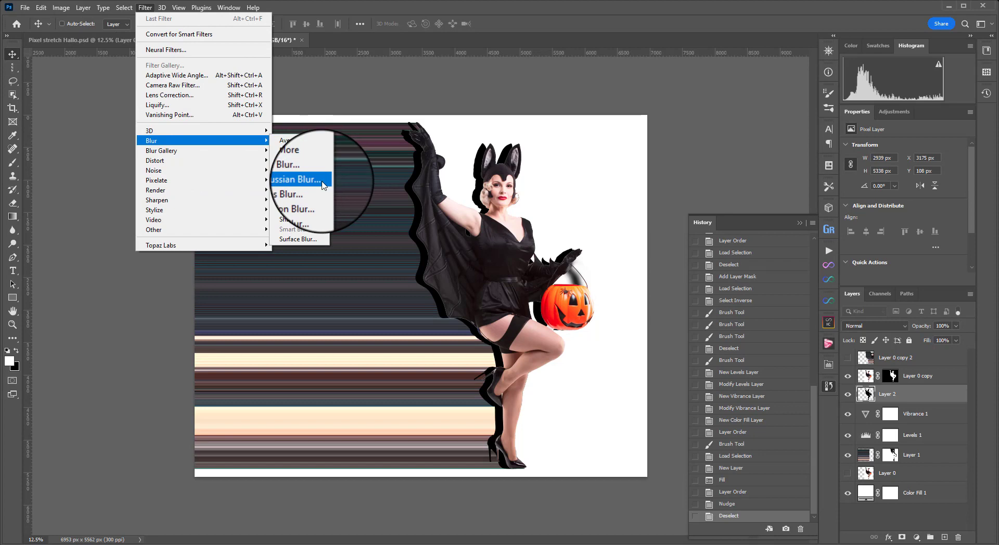
pyautogui.click(299, 179)
pyautogui.moveTo(884, 338); pyautogui.dragTo(885, 342)
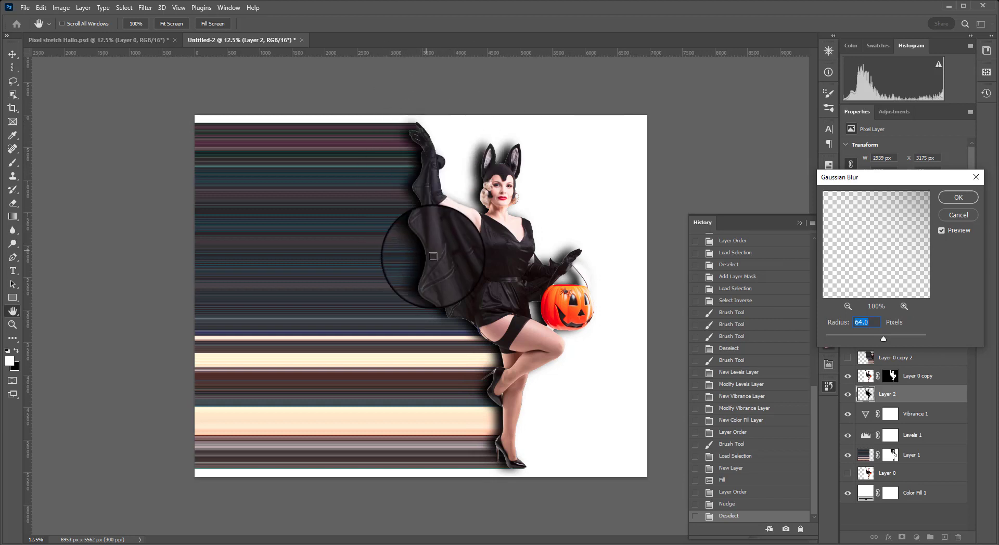
pyautogui.click(958, 197)
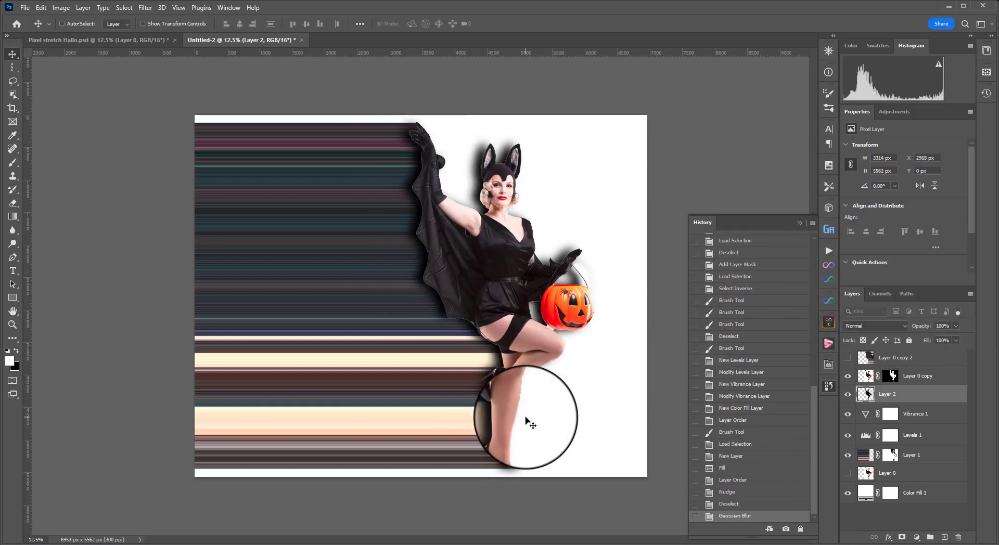
# Add a mask to Layer 2 and paint black with an 800 px brush to hide the shadow over the white background
pyautogui.click(901, 537)
pyautogui.press('b')
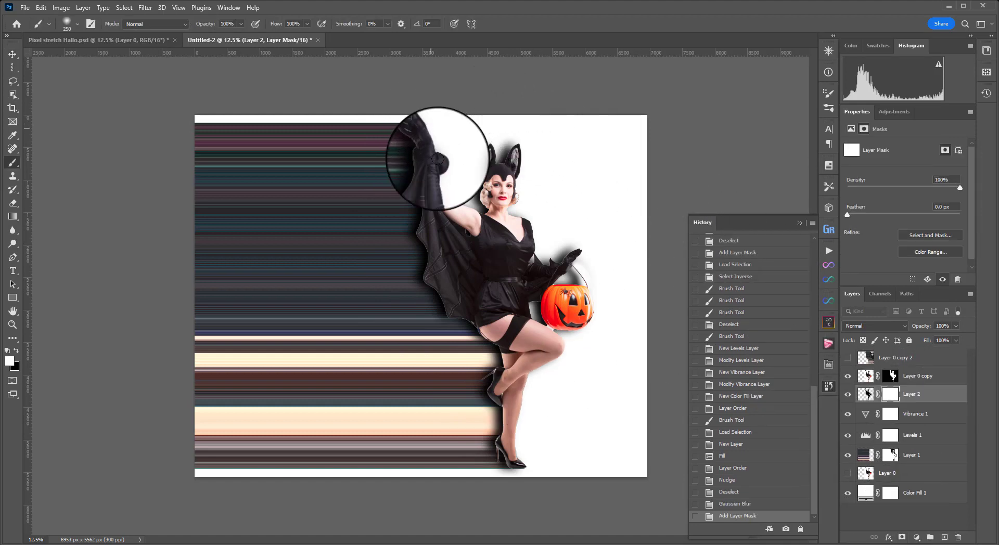
pyautogui.click(491, 161)
pyautogui.press('x')
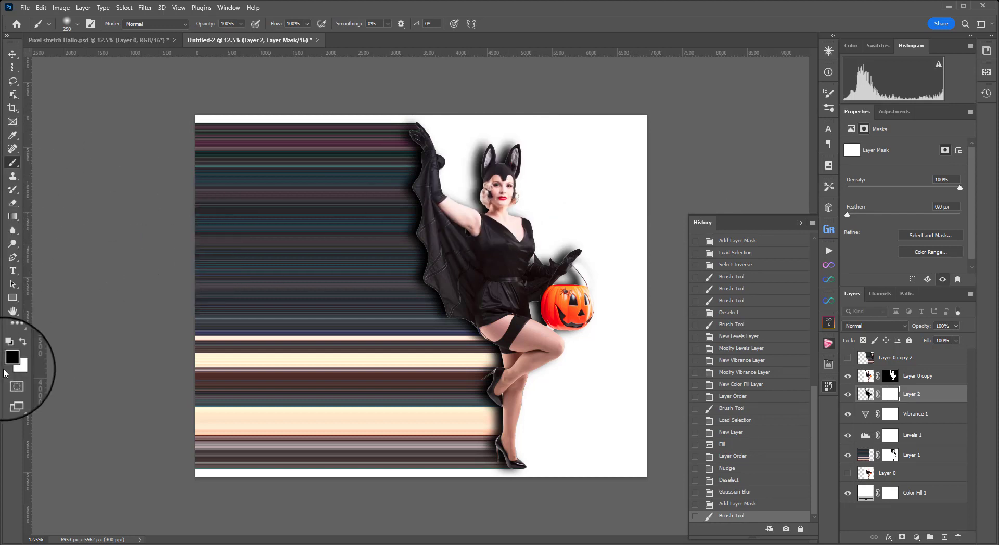
pyautogui.press(']')
pyautogui.press(']')
pyautogui.press(']')
pyautogui.press(']')
pyautogui.press(']')
pyautogui.press(']')
pyautogui.press(']')
pyautogui.press(']')
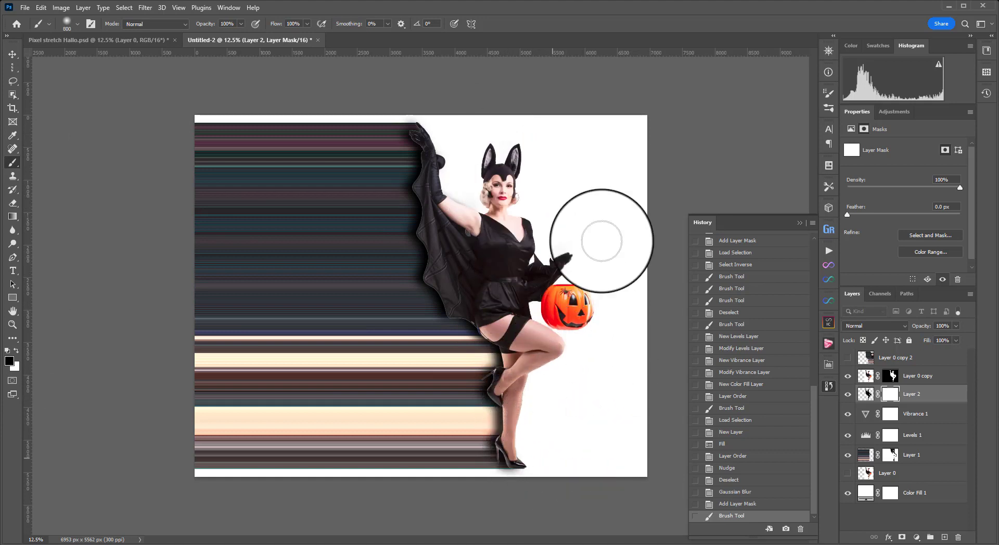
pyautogui.moveTo(491, 229)
pyautogui.mouseDown()
pyautogui.moveTo(496, 220)
pyautogui.moveTo(487, 227)
pyautogui.mouseUp()
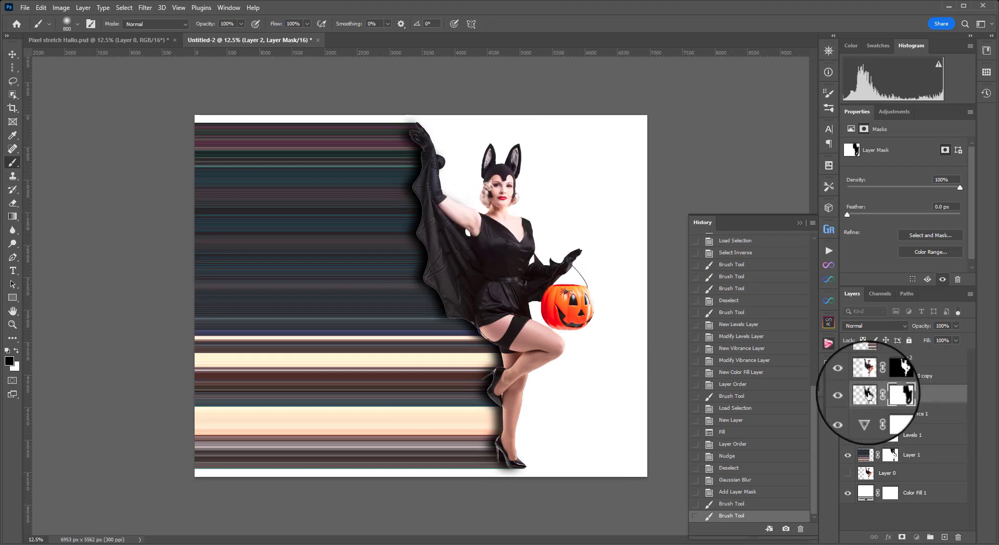
# Lower the opacity of the Layer 2 shadow to 40%
pyautogui.click(865, 394)
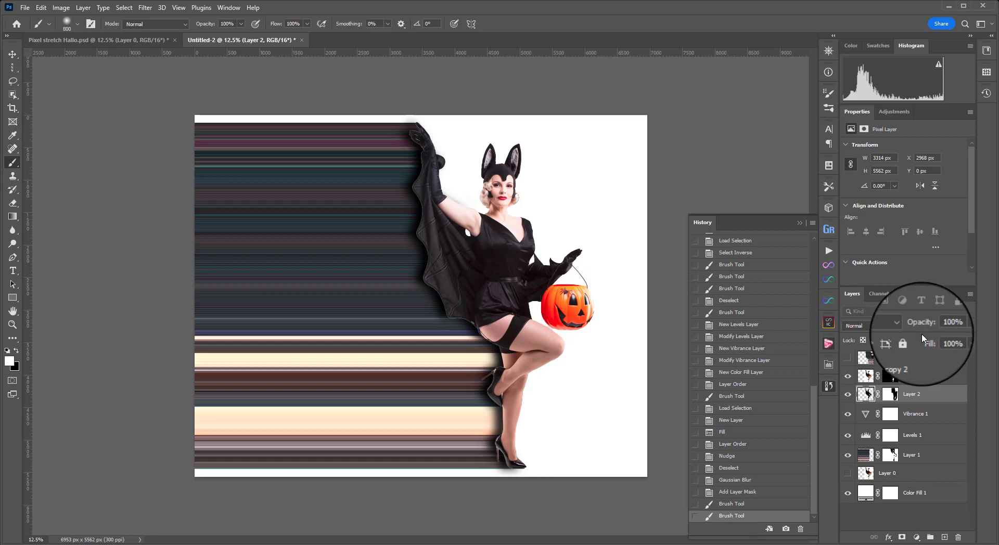
pyautogui.moveTo(909, 327); pyautogui.dragTo(894, 328)
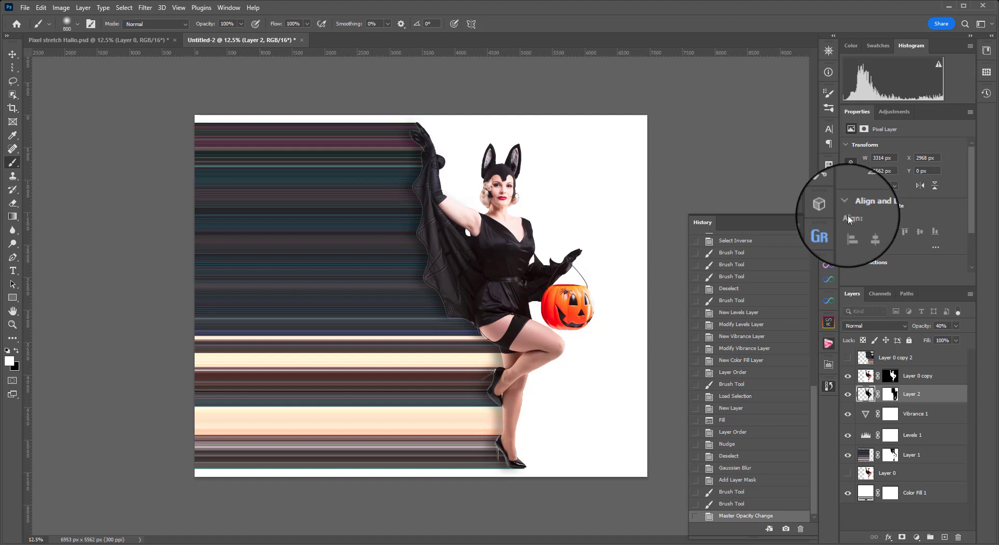
# Try warping the Layer 1 stripes into a twist, pulling the upper-left corner down and the lower-left corner above the canvas, and undo it
pyautogui.click(865, 459)
pyautogui.click(864, 459)
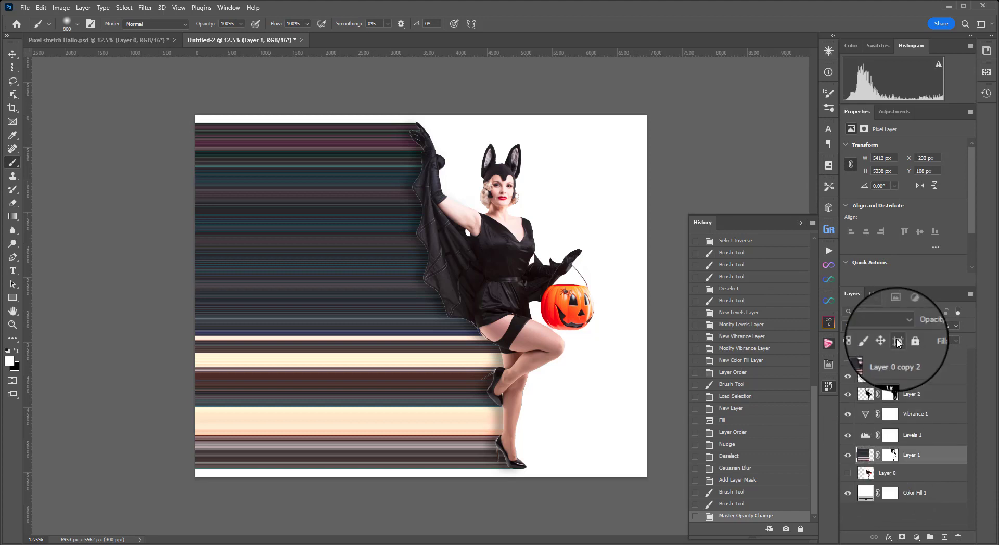
pyautogui.hotkey('ctrl', 't')
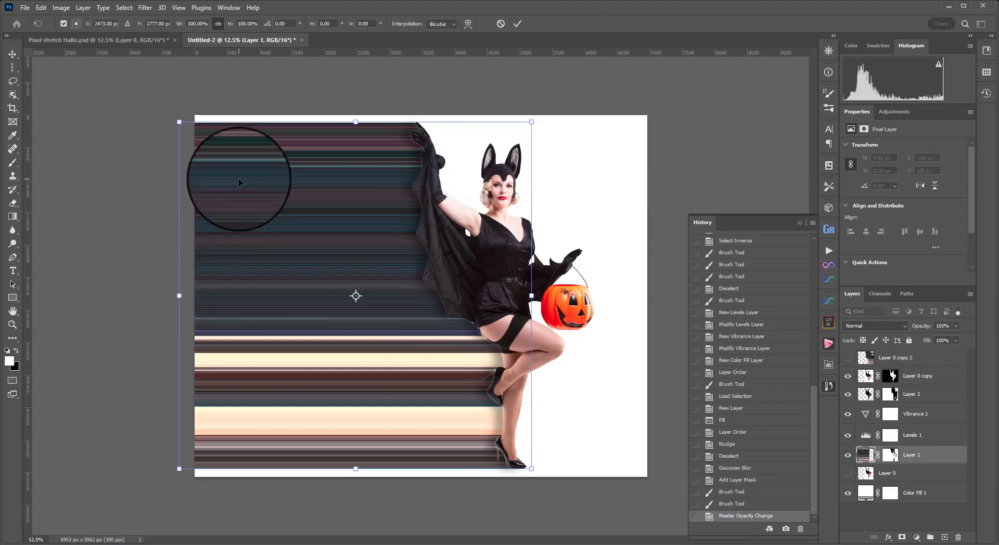
pyautogui.rightClick(242, 182)
pyautogui.click(290, 252)
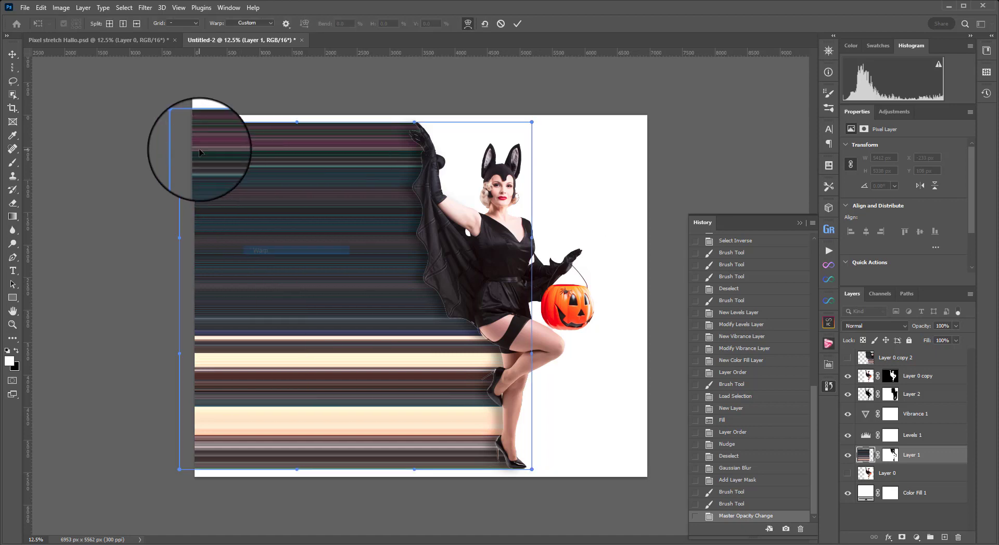
pyautogui.moveTo(177, 128); pyautogui.dragTo(158, 241)
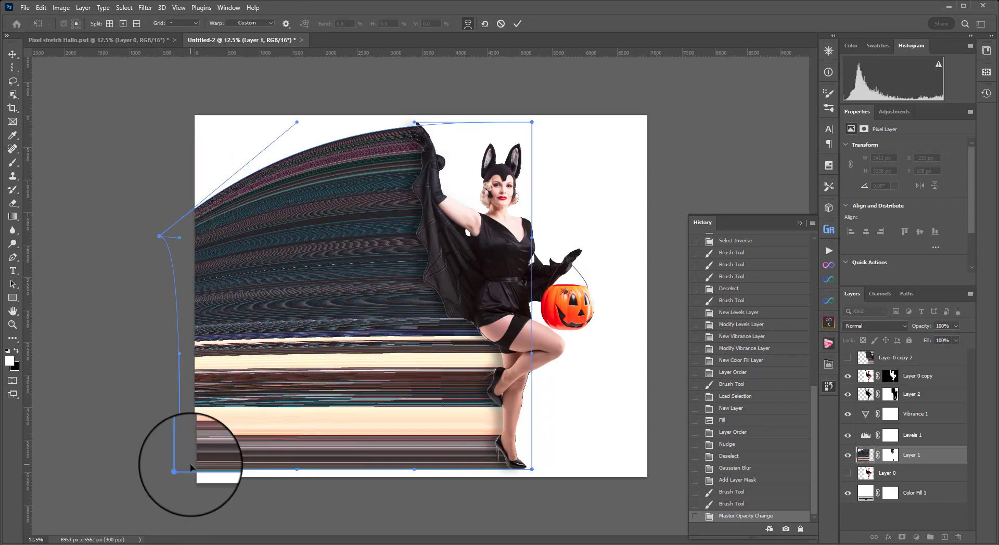
pyautogui.moveTo(179, 448); pyautogui.dragTo(364, 64)
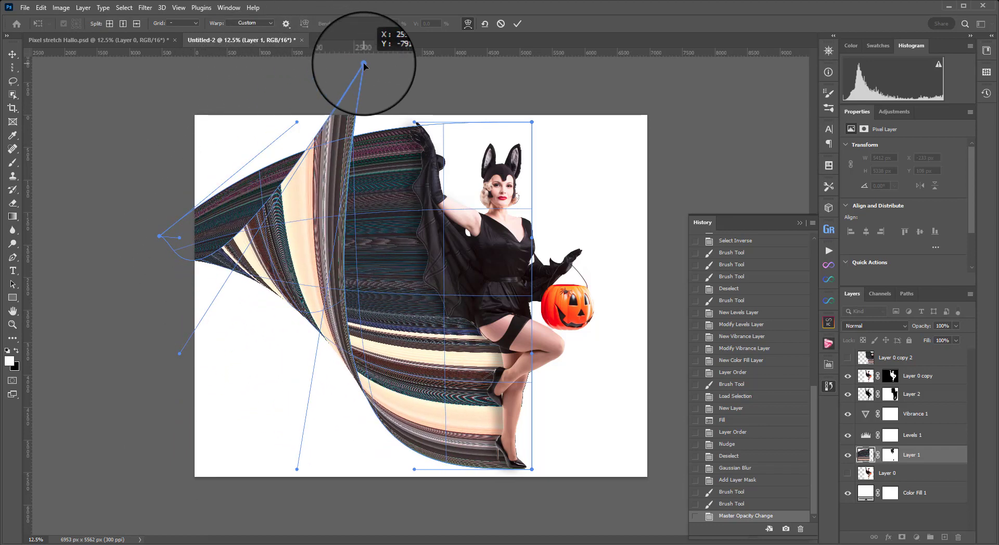
pyautogui.click(517, 23)
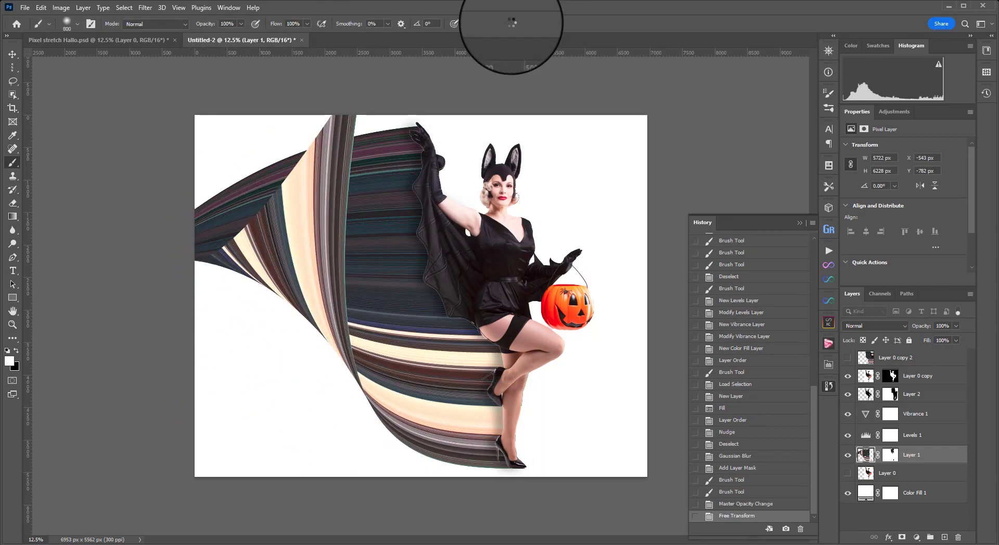
pyautogui.hotkey('ctrl', 'z')
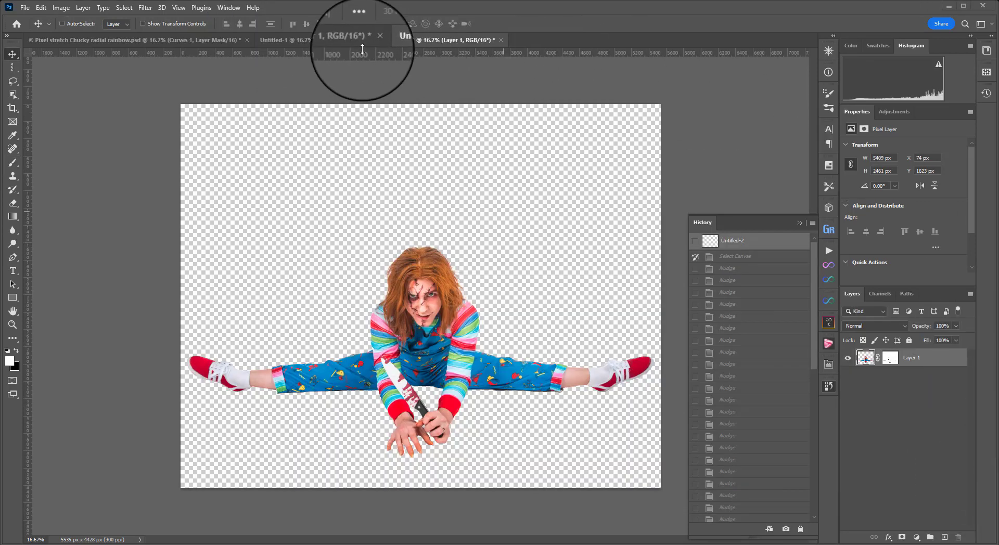
# In the Untitled-2 document, duplicate the costumed figure's masked Layer 1 and apply the copy's layer mask
pyautogui.click(342, 45)
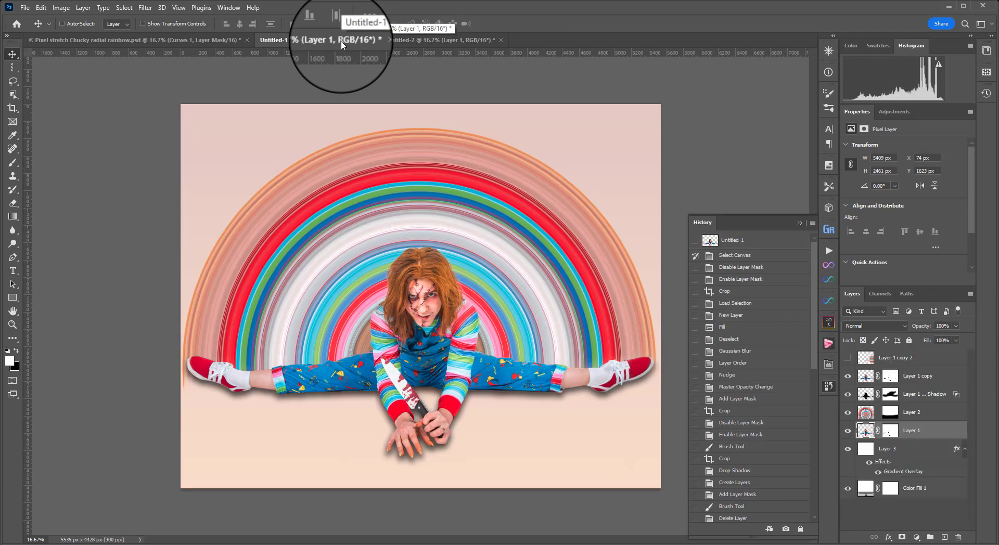
pyautogui.click(434, 40)
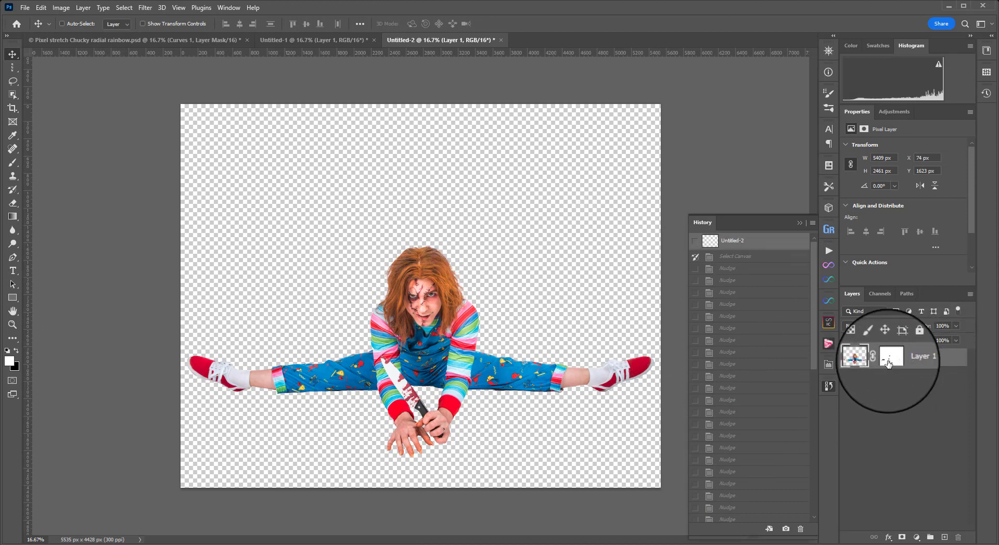
pyautogui.click(889, 364)
pyautogui.hotkey('ctrl', 'j')
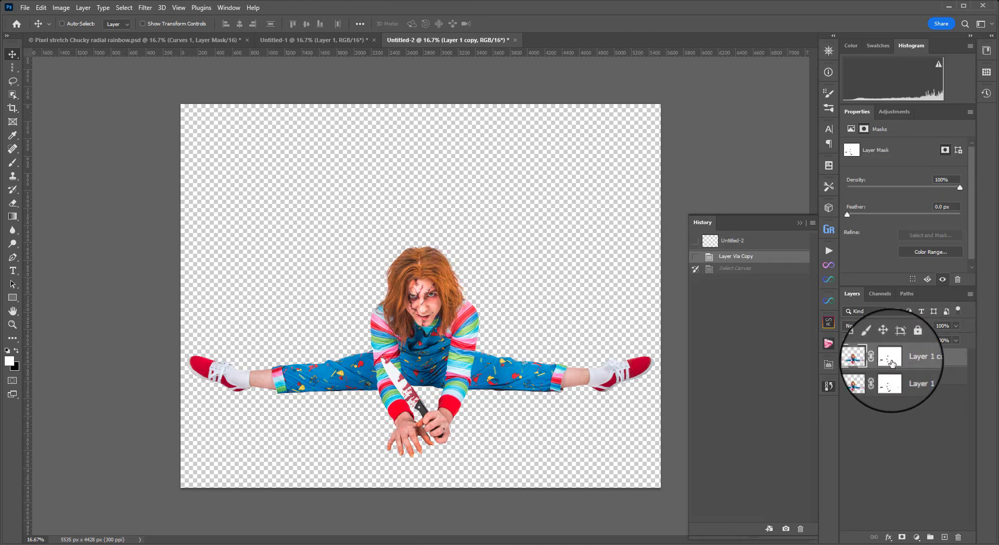
pyautogui.rightClick(889, 362)
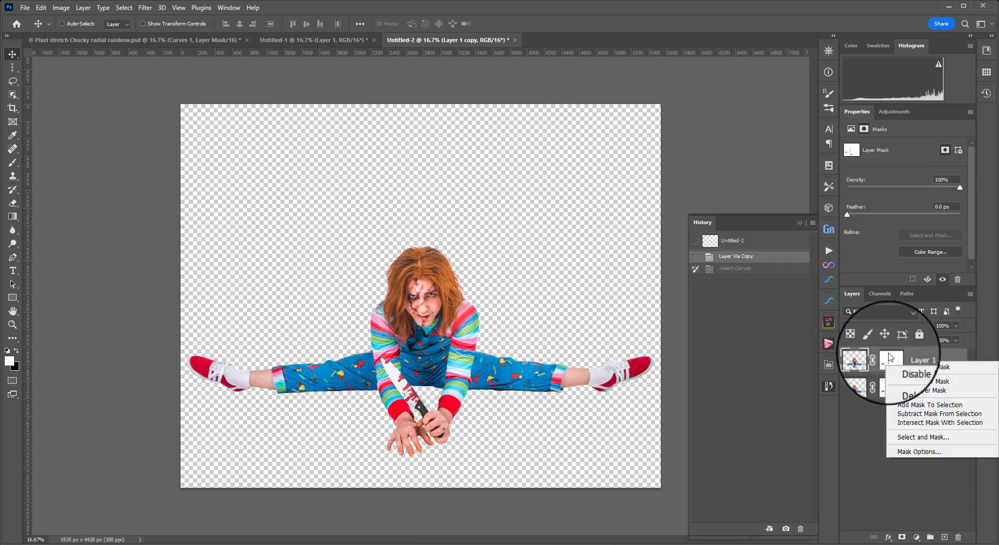
pyautogui.click(923, 398)
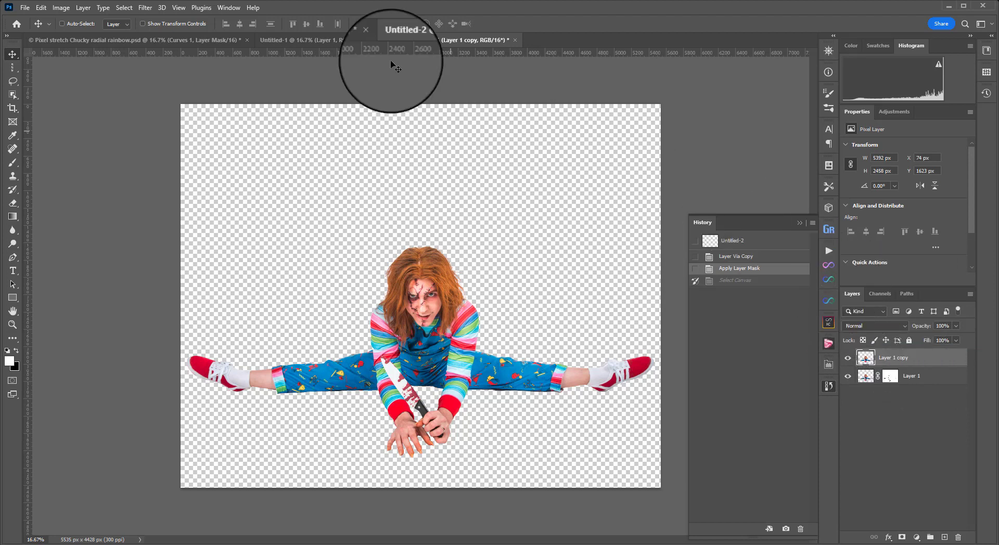
# Expand the canvas to a 5535 x 5535 px square with the Crop tool at a 1:1 (Square) ratio, keeping the figure's full width
pyautogui.press('c')
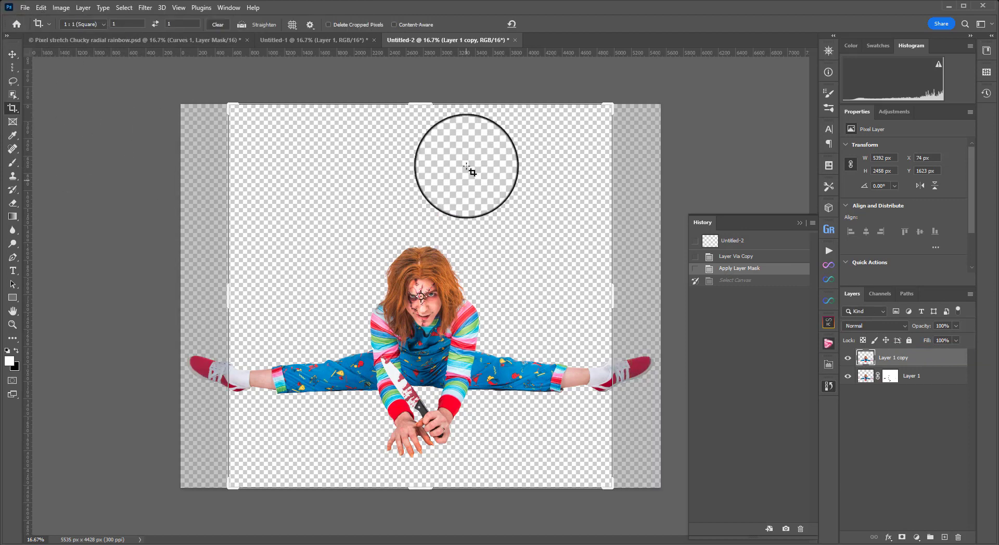
pyautogui.click(92, 25)
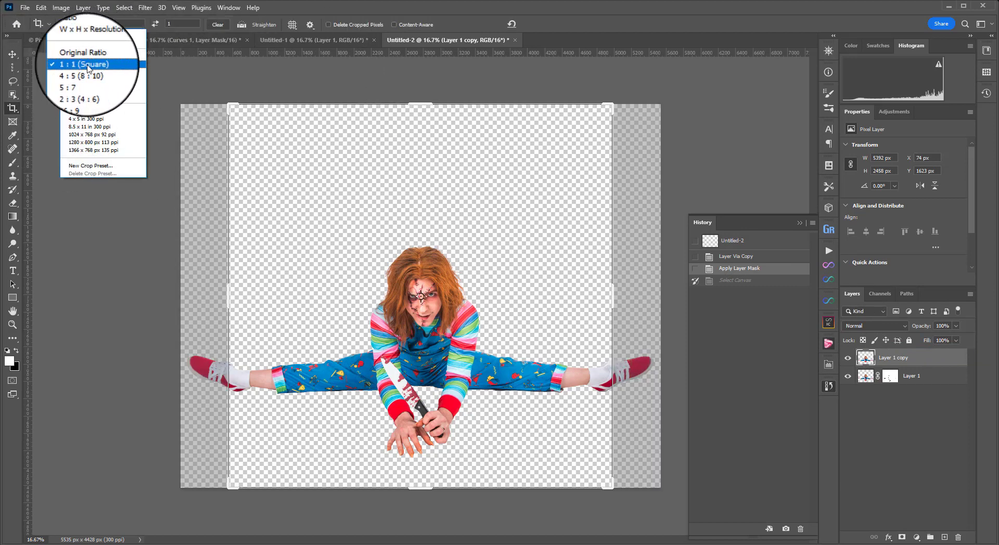
pyautogui.click(111, 68)
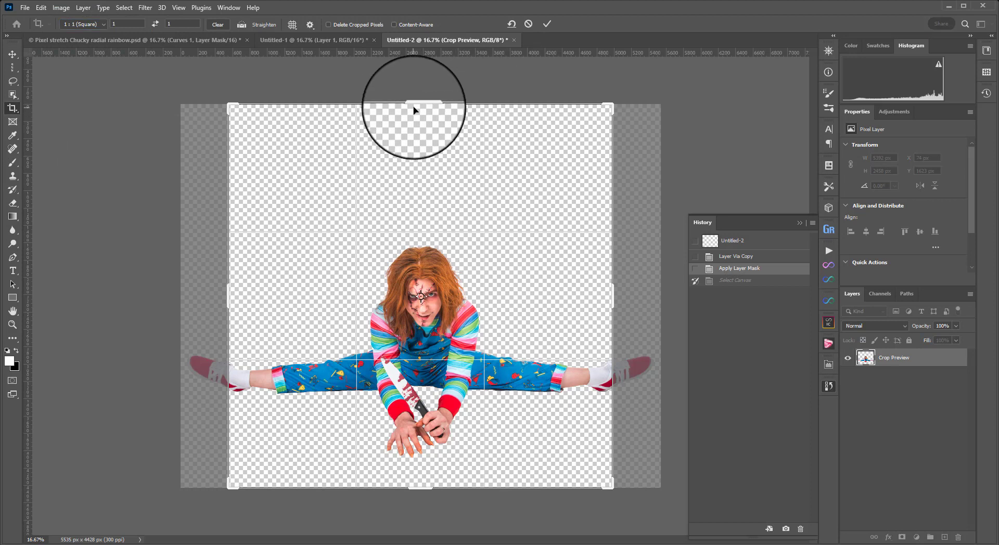
pyautogui.moveTo(421, 104)
pyautogui.mouseDown()
pyautogui.moveTo(442, 47)
pyautogui.moveTo(419, 84)
pyautogui.moveTo(423, 107)
pyautogui.mouseUp()
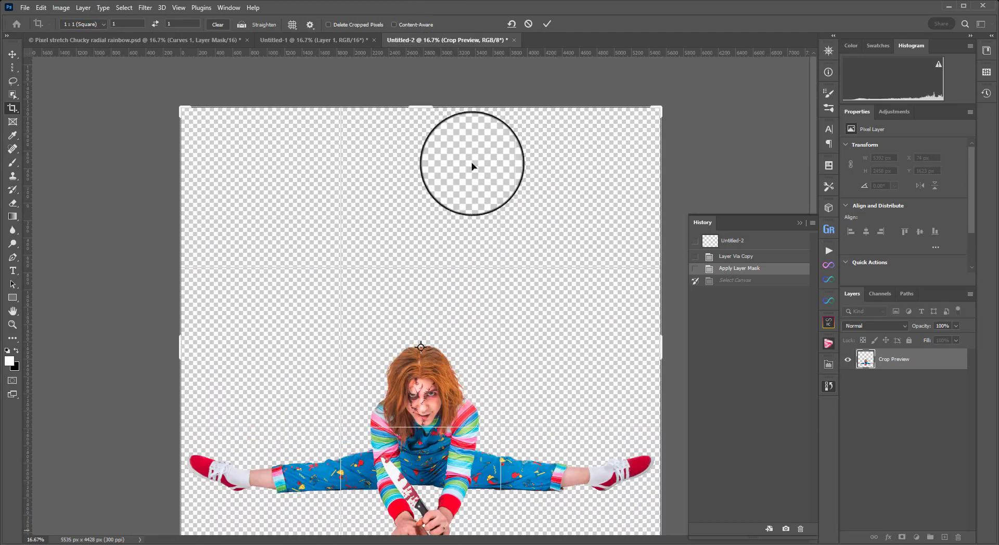
pyautogui.click(545, 24)
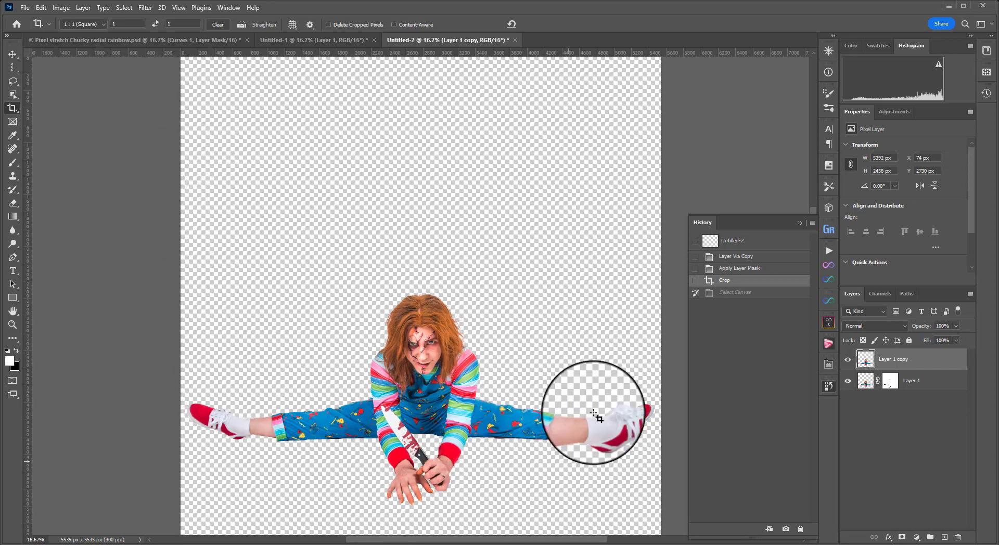
# Move the Layer 1 copy figure about 1790 px to the right, partly beyond the canvas edge, and hide Layer 1
pyautogui.press('v')
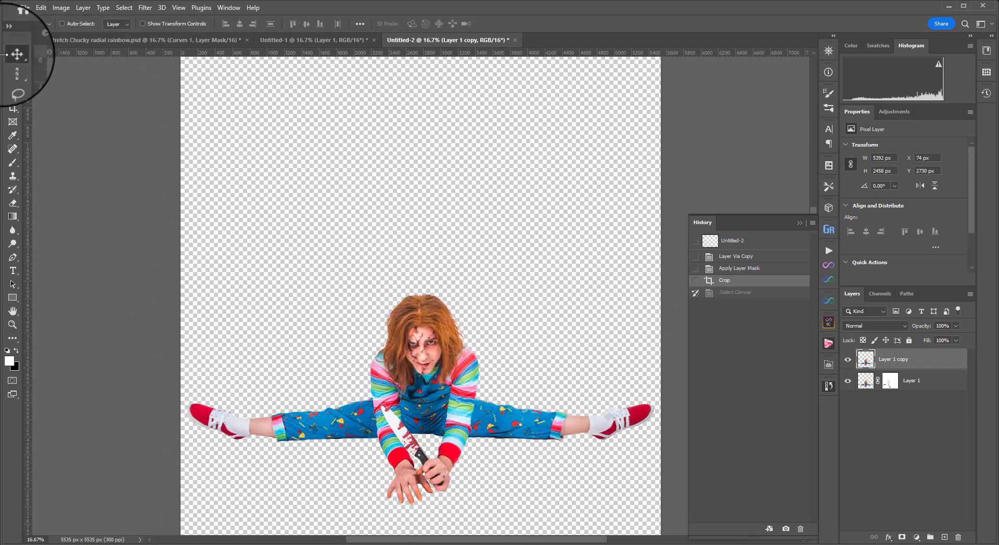
pyautogui.moveTo(433, 400); pyautogui.dragTo(576, 380)
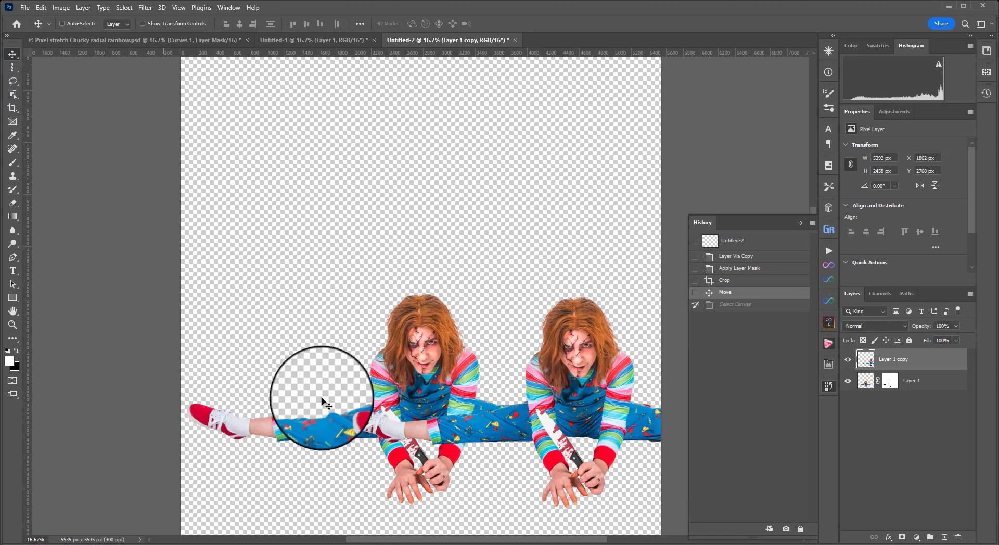
pyautogui.click(847, 383)
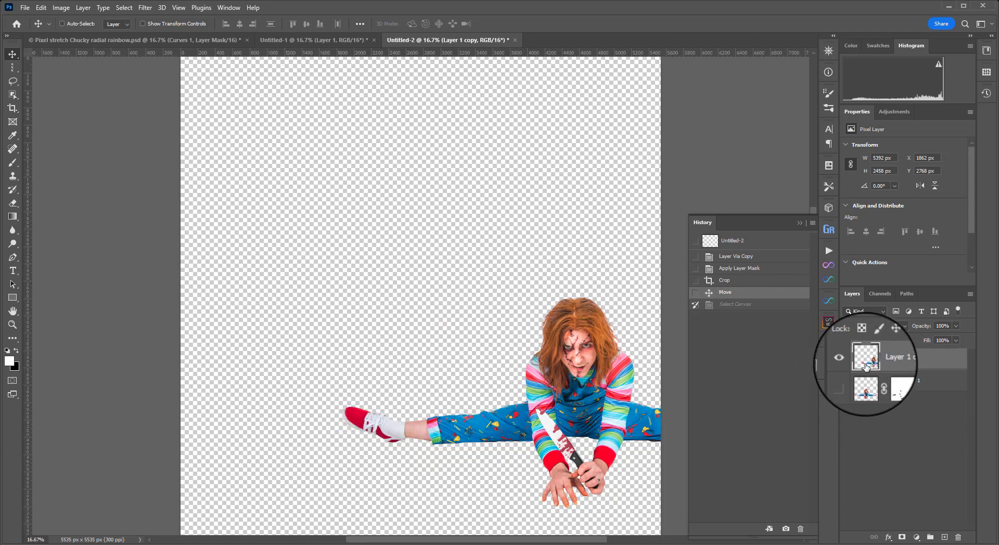
# Select the entire canvas and set the history source to the Select Canvas state
pyautogui.click(695, 292)
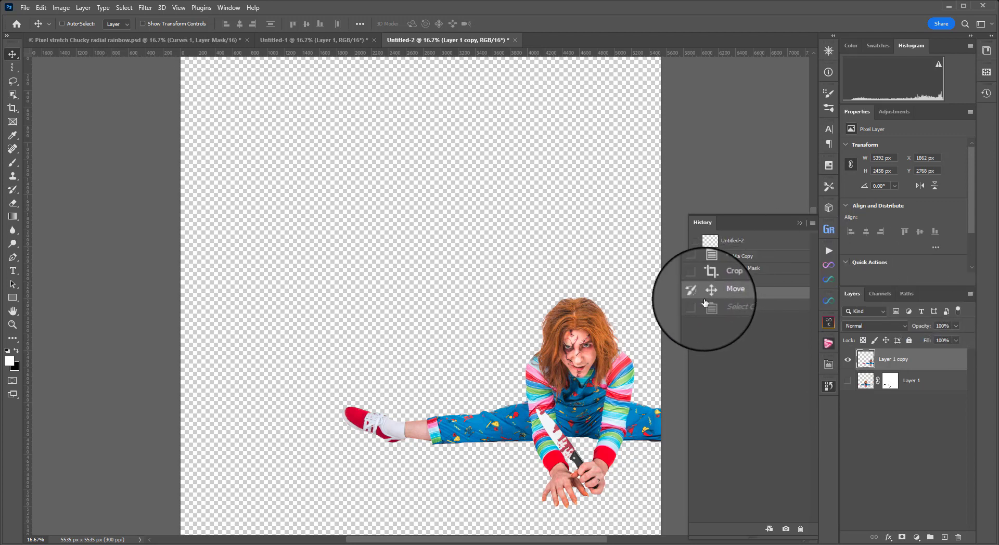
pyautogui.hotkey('ctrl', 'a')
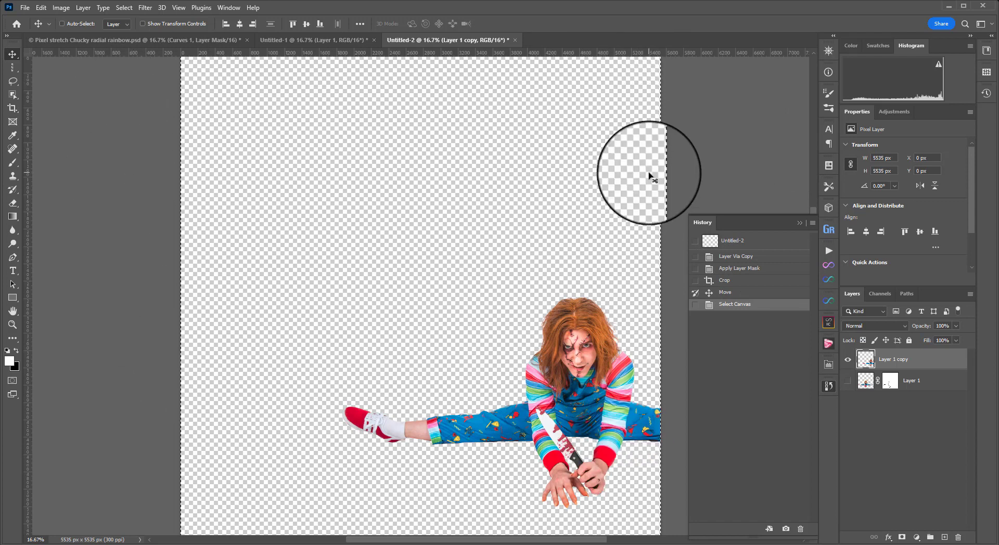
pyautogui.click(695, 304)
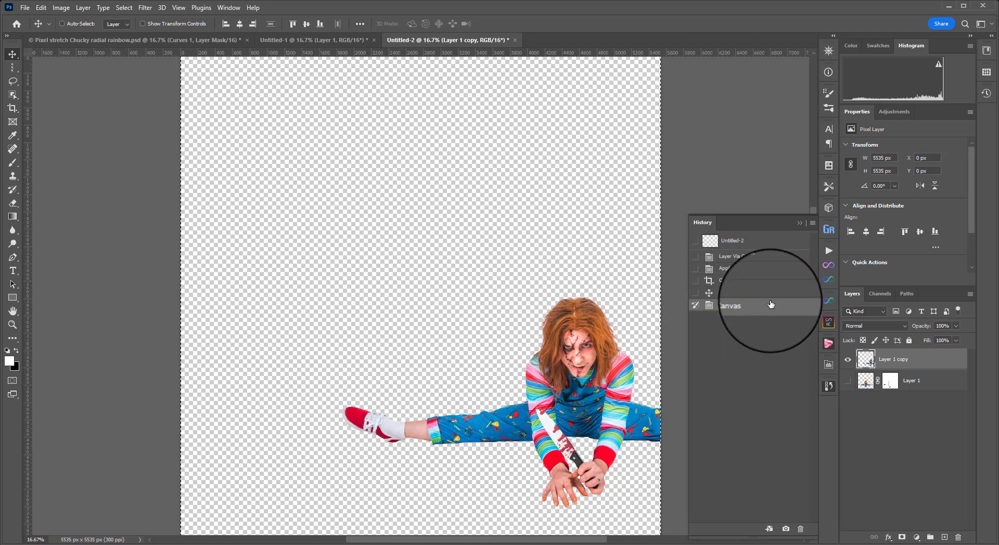
# Repeatedly nudge duplicates of the selected figure to the right until it smears into solid horizontal stripes reaching the canvas edge
pyautogui.hotkey('ctrl', '-')
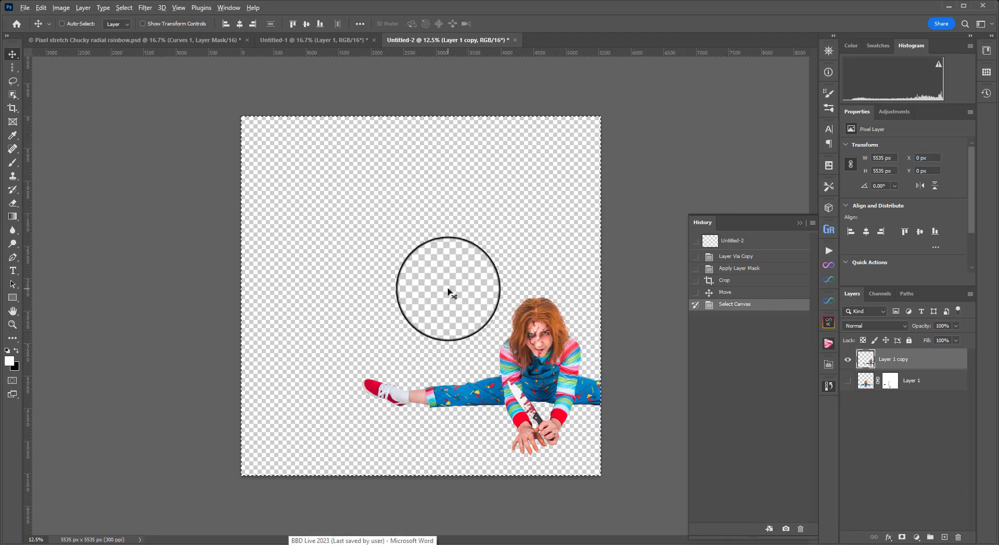
pyautogui.press('Right')
pyautogui.press('Right')
pyautogui.press('Right')
pyautogui.press('Right')
pyautogui.press('Right')
pyautogui.press('Right')
pyautogui.press('Right')
pyautogui.press('Right')
pyautogui.press('Right')
pyautogui.press('Right')
pyautogui.press('Right')
pyautogui.press('Right')
pyautogui.press('Right')
pyautogui.press('Right')
pyautogui.press('Right')
pyautogui.press('Right')
pyautogui.press('Right')
pyautogui.press('Right')
pyautogui.press('Right')
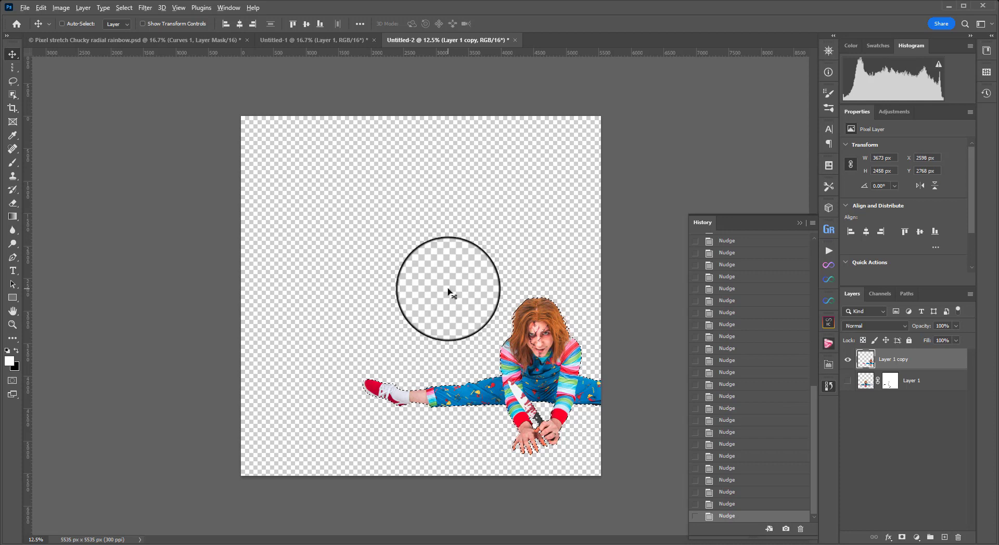
pyautogui.press('Right')
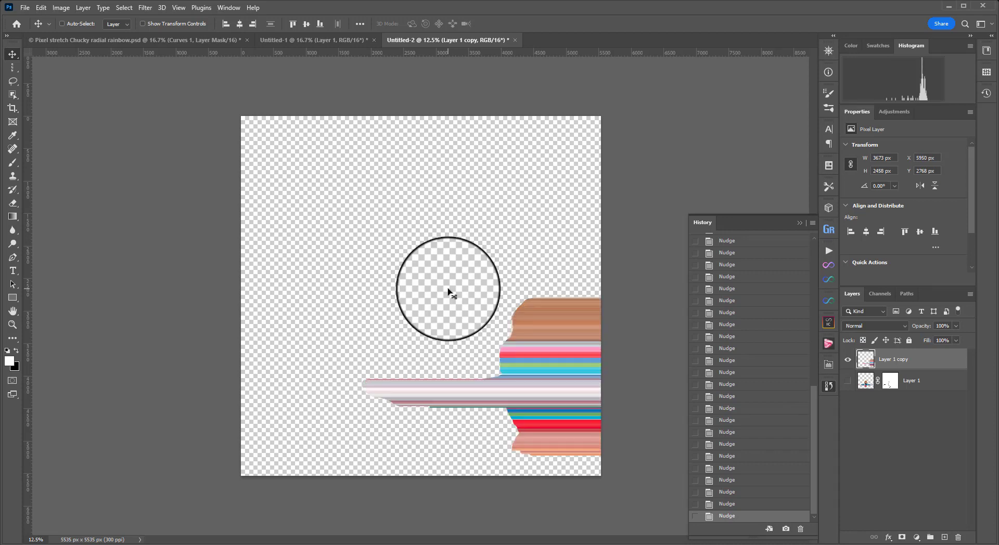
# Select a single pixel column through the stripes at about X 4867 px, copy it to a new layer, and hide Layer 1 copy
pyautogui.click(12, 67)
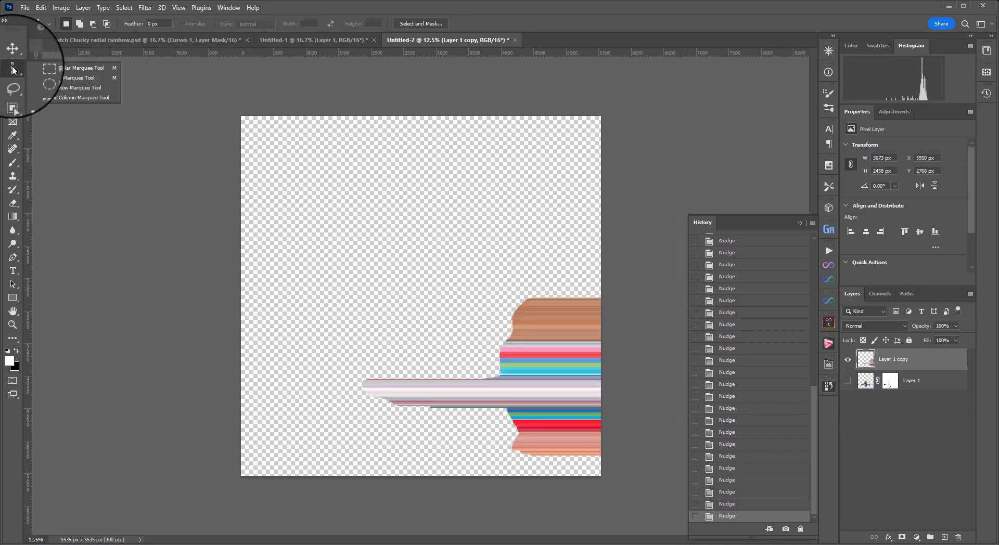
pyautogui.click(114, 97)
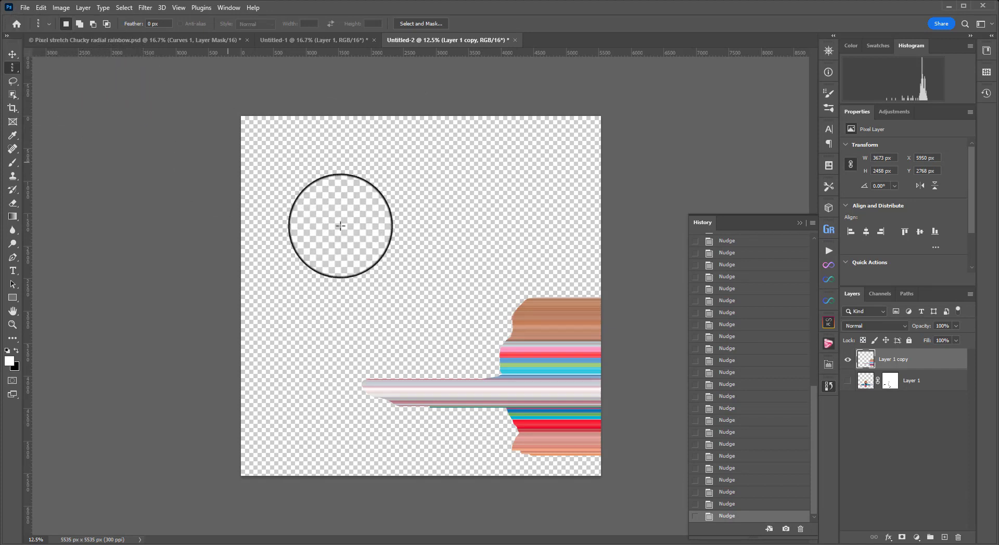
pyautogui.click(559, 354)
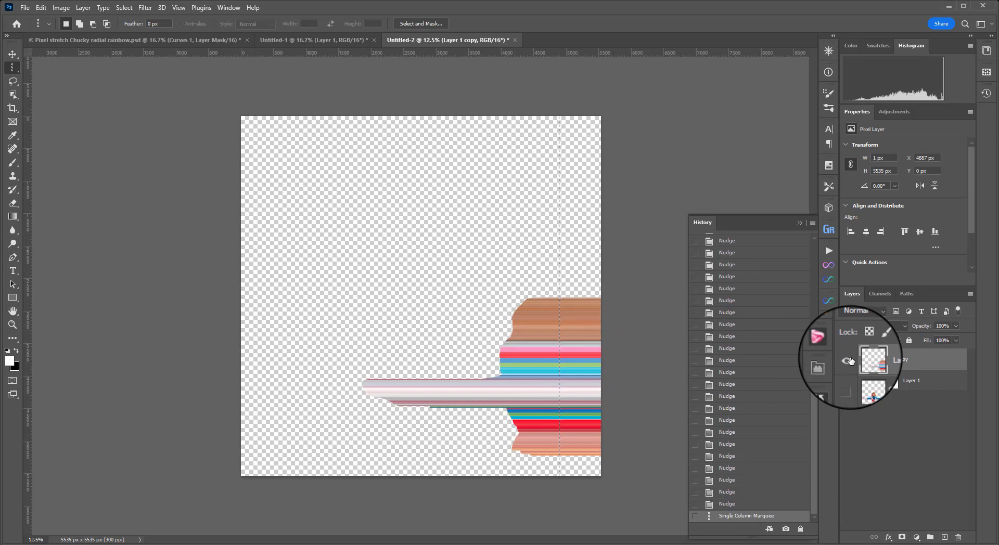
pyautogui.hotkey('ctrl', 'j')
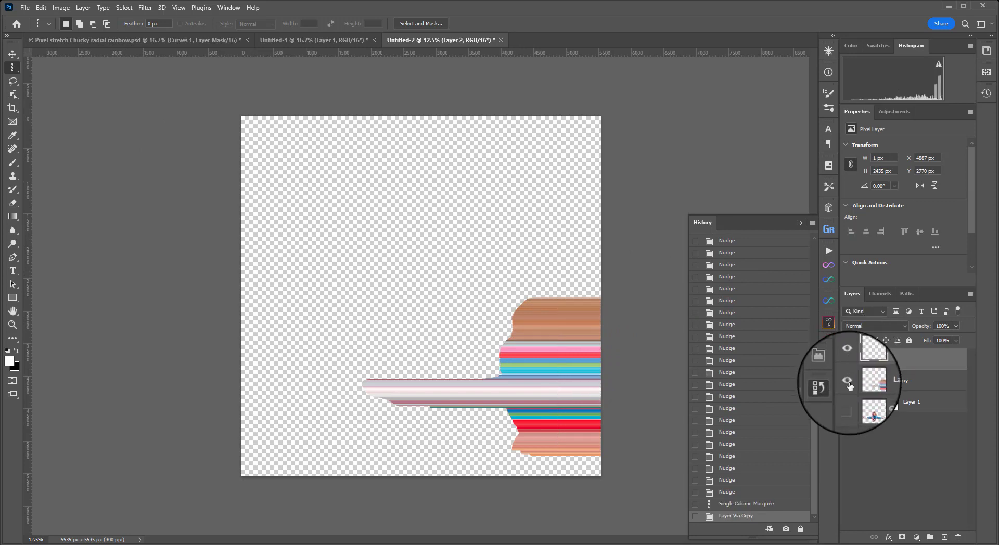
pyautogui.click(848, 381)
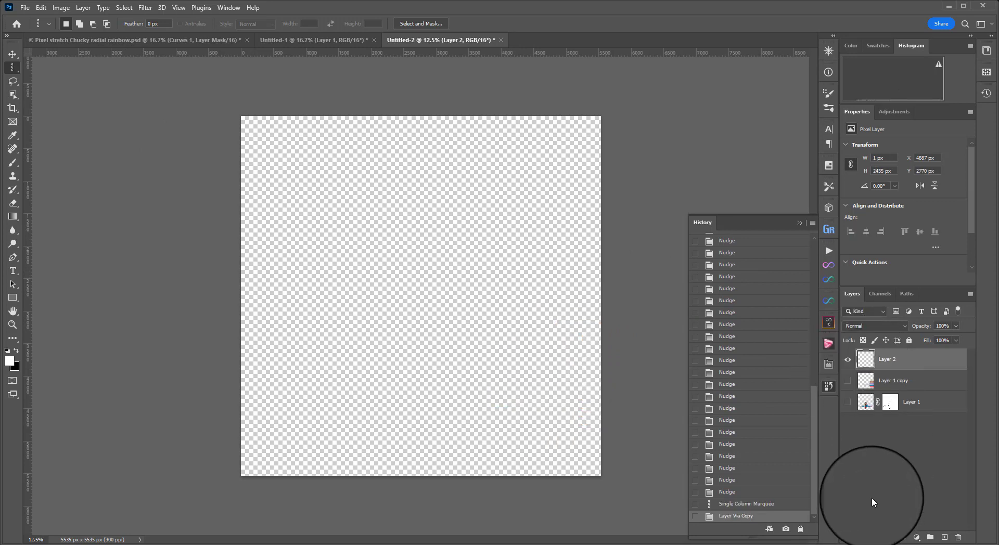
# Stretch the one-pixel column on Layer 2 horizontally across the full 5535 px canvas width using Free Transform
pyautogui.hotkey('ctrl', 't')
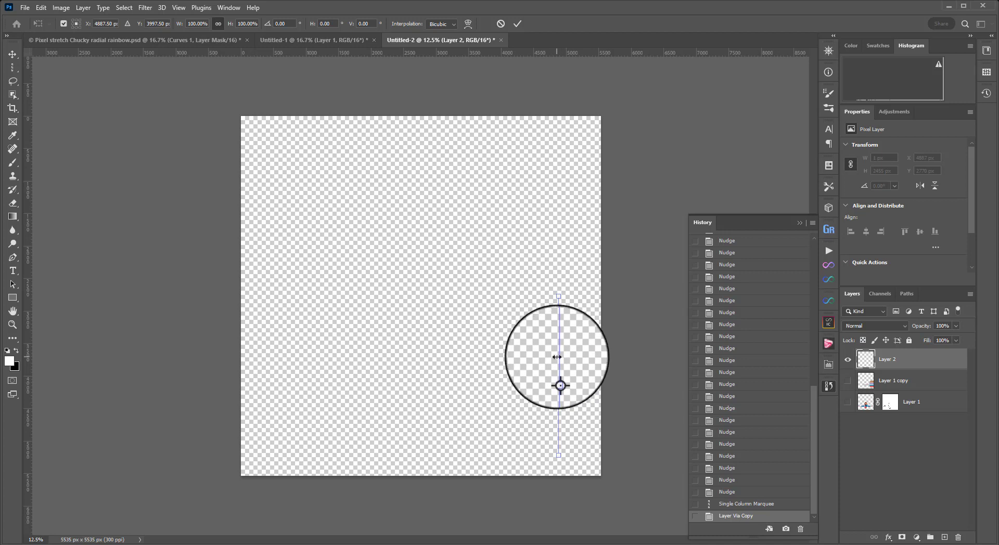
pyautogui.moveTo(557, 357); pyautogui.dragTo(241, 337)
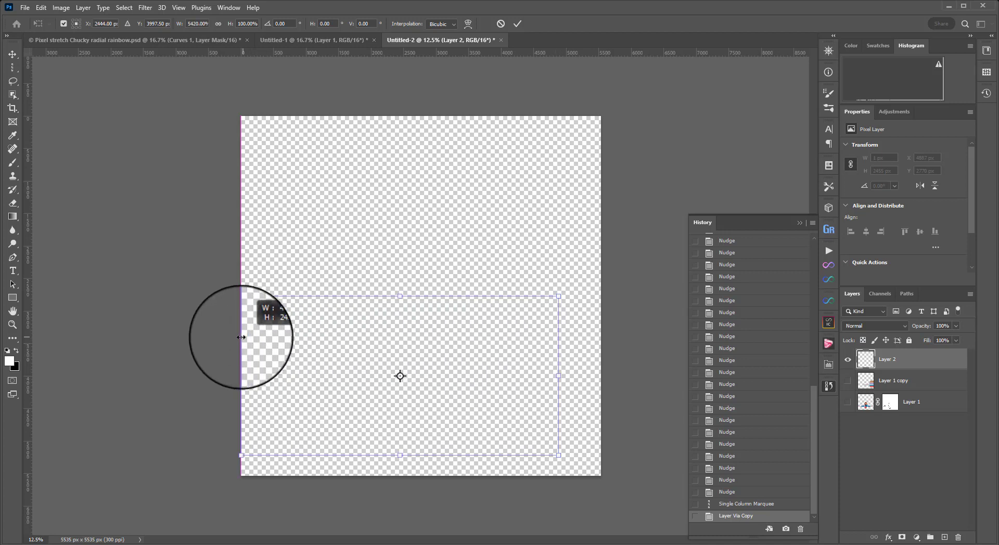
pyautogui.moveTo(558, 375); pyautogui.dragTo(600, 378)
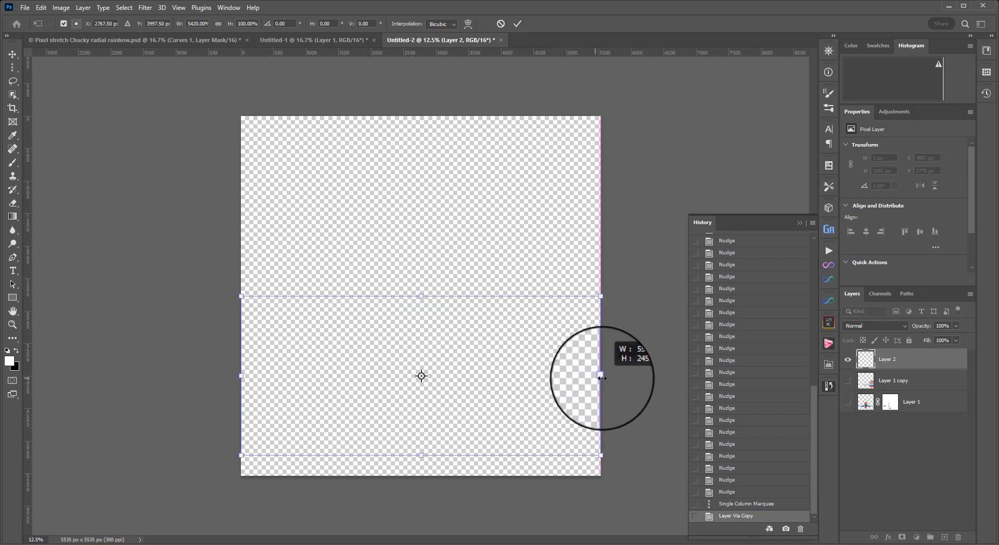
pyautogui.click(517, 24)
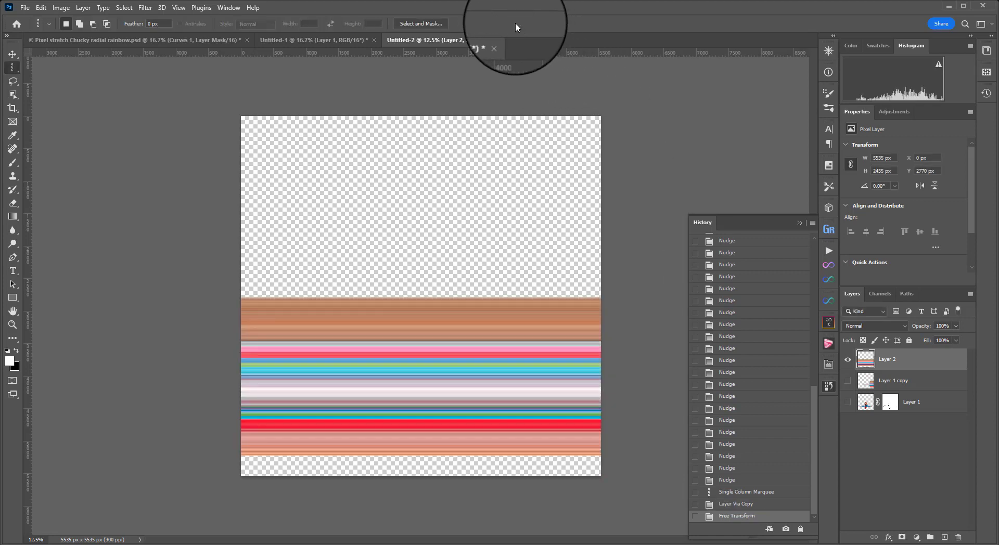
# Move the Layer 2 stripes flush with the canvas's upper edge and scale them to 103.44% so they overhang the edges
pyautogui.press('v')
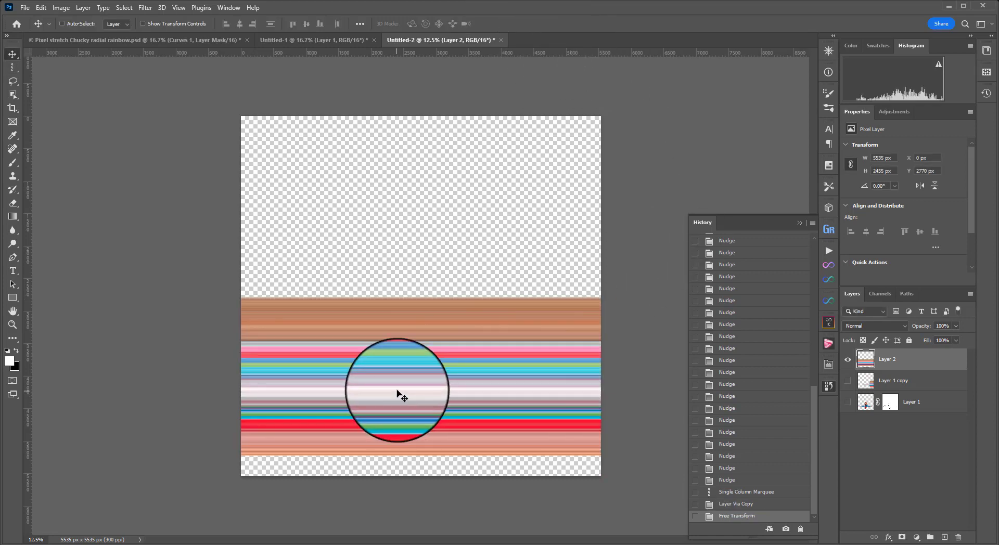
pyautogui.moveTo(400, 394); pyautogui.dragTo(376, 206)
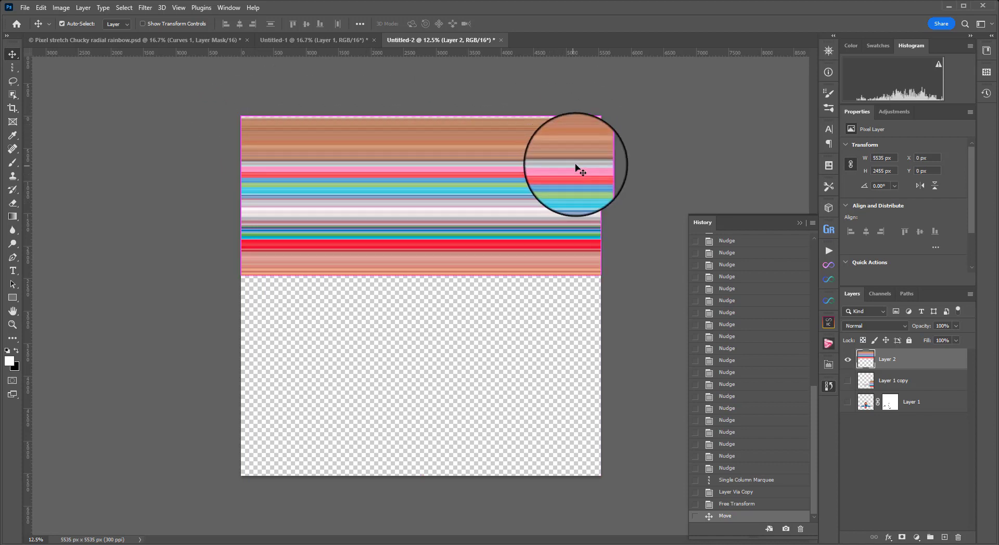
pyautogui.hotkey('ctrl', 't')
pyautogui.moveTo(601, 173); pyautogui.dragTo(605, 162)
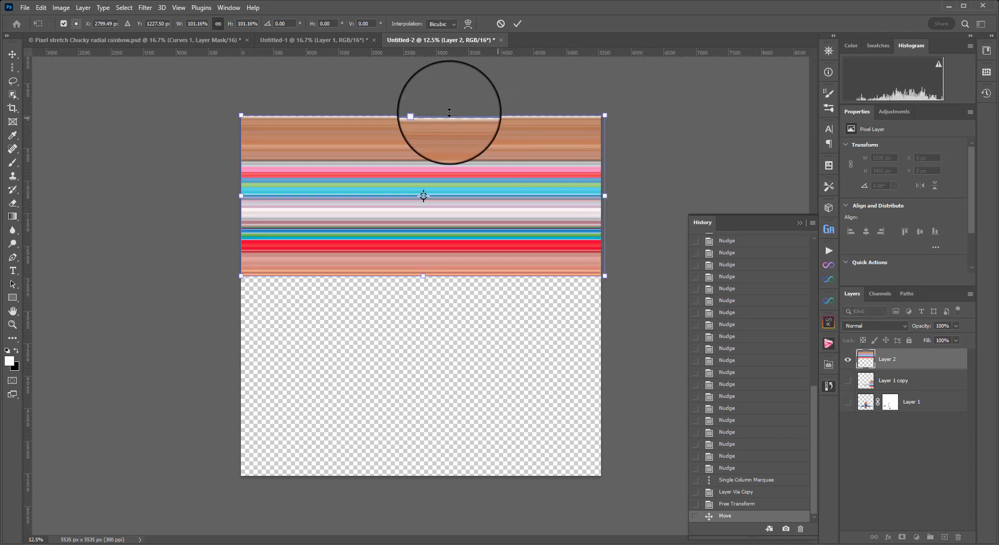
pyautogui.moveTo(423, 115); pyautogui.dragTo(422, 111)
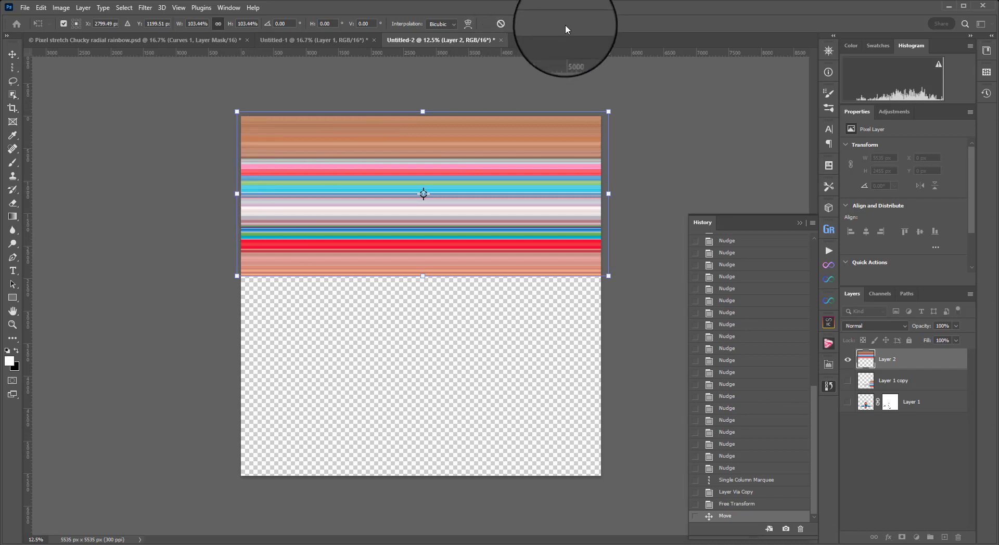
pyautogui.click(517, 26)
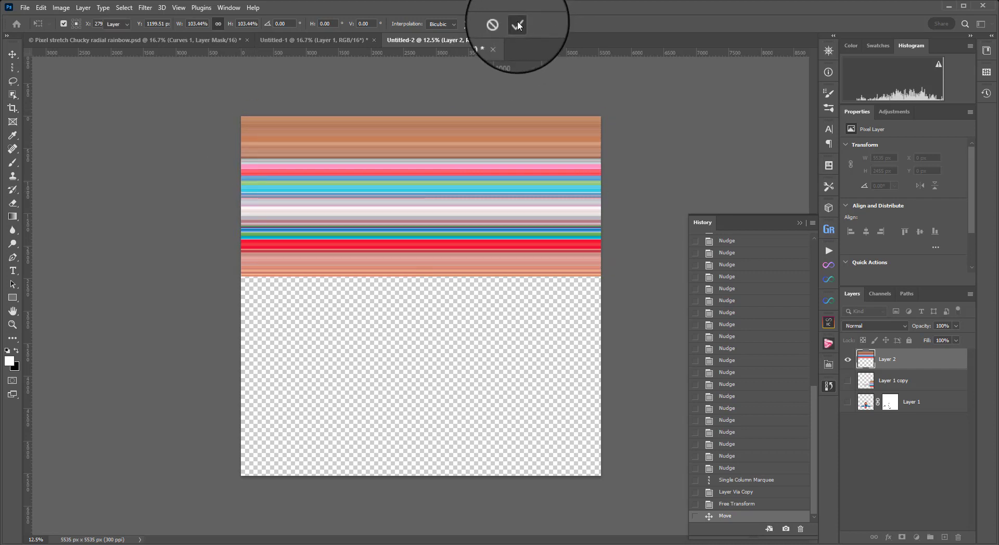
# Crop to the existing canvas bounds with Delete Cropped Pixels on to trim the overhanging stripes, and turn that option off again
pyautogui.press('c')
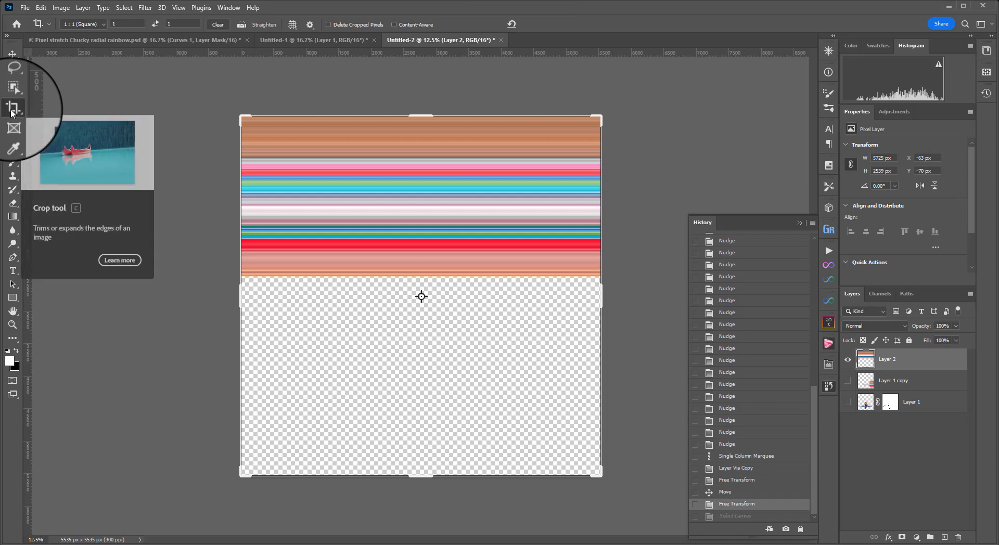
pyautogui.click(328, 25)
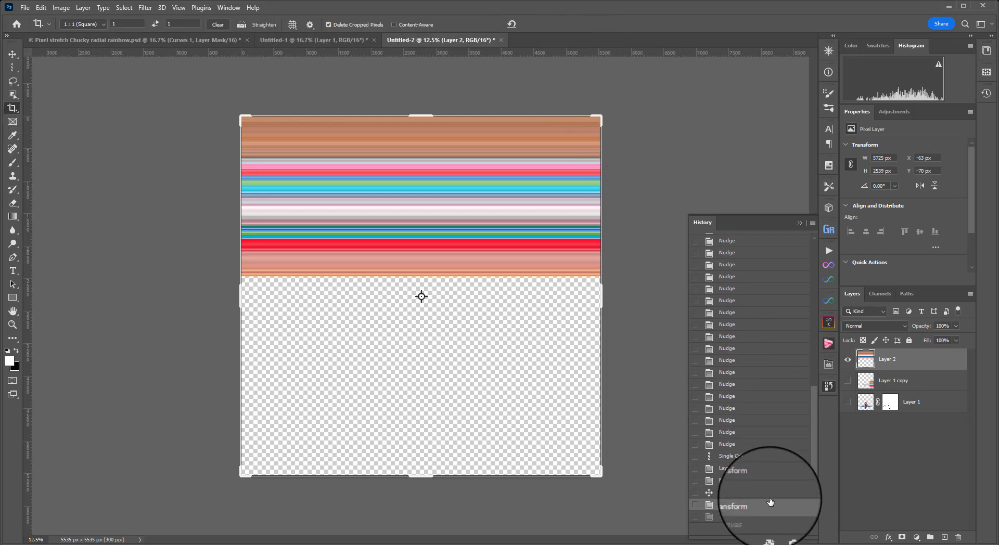
pyautogui.click(451, 76)
pyautogui.press('Return')
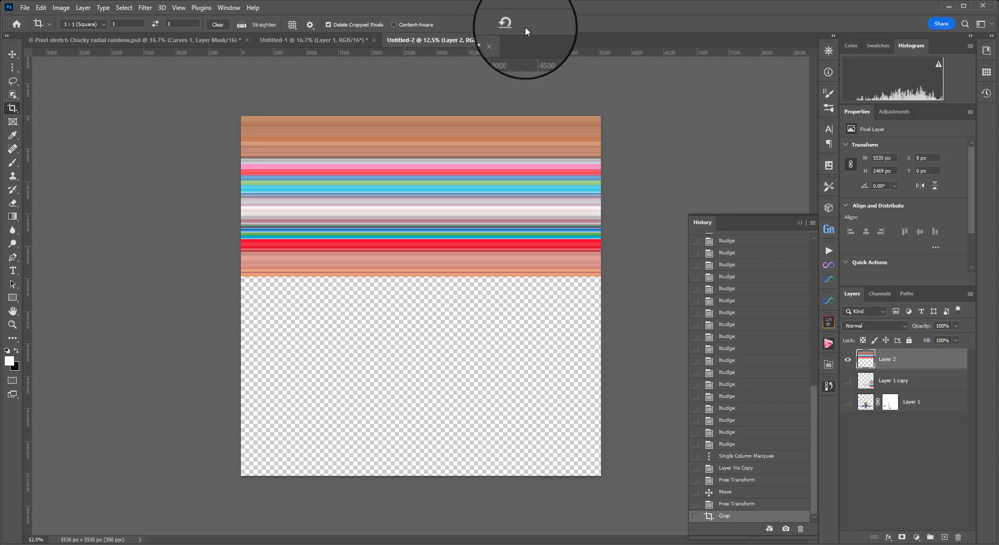
pyautogui.click(327, 25)
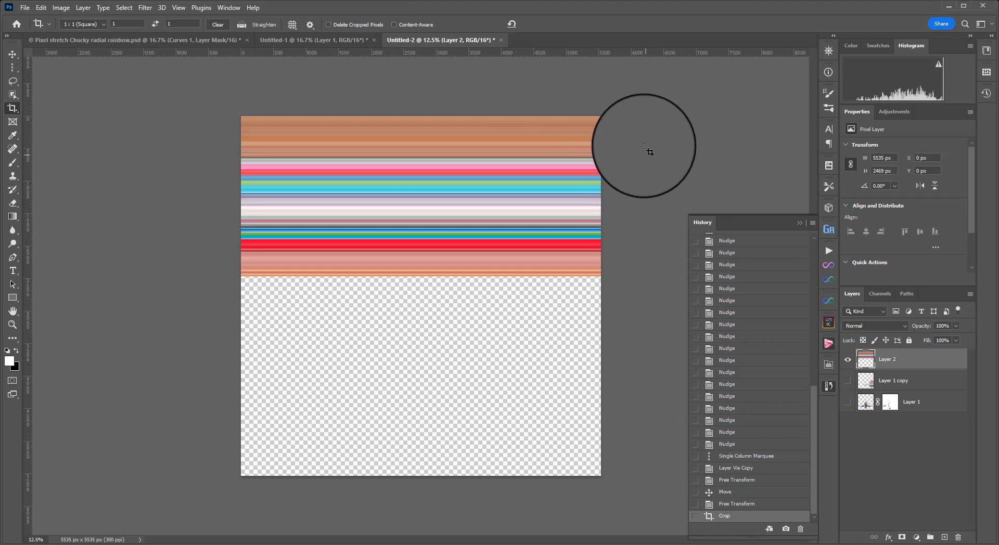
# Apply the Polar Coordinates distortion to Layer 2 with Rectangular to Polar, turning the stripes into concentric rings
pyautogui.click(145, 8)
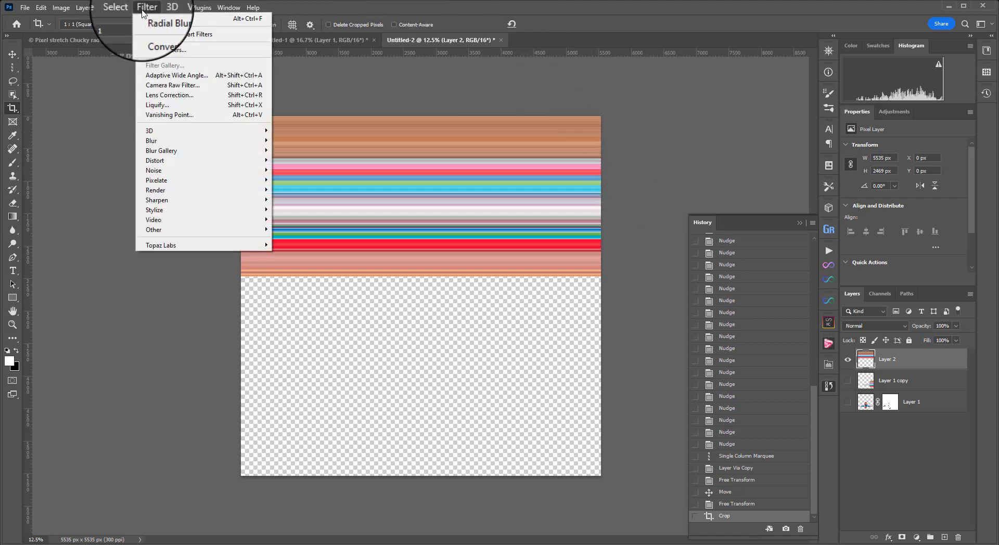
pyautogui.moveTo(176, 160)
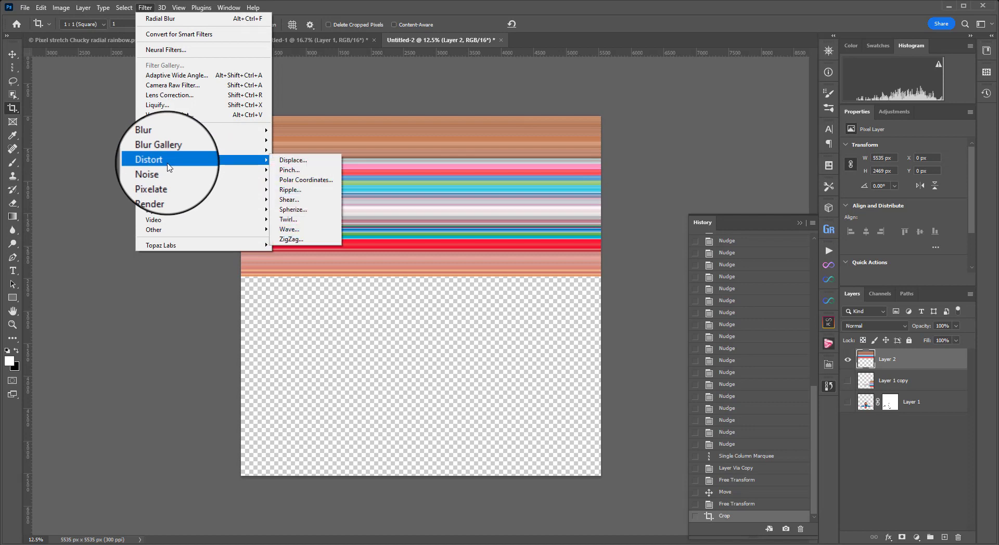
pyautogui.click(305, 181)
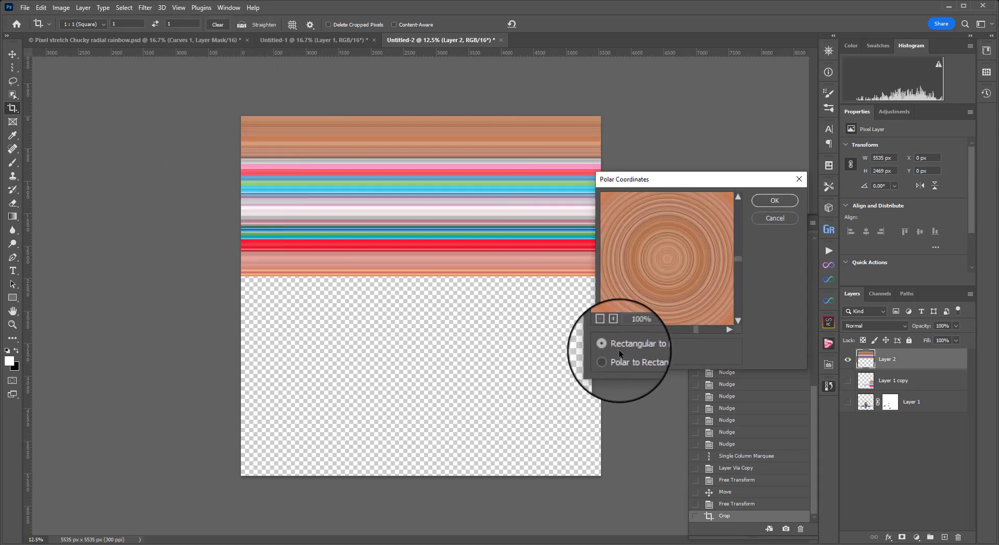
pyautogui.click(606, 330)
pyautogui.click(606, 330)
pyautogui.click(606, 330)
pyautogui.click(606, 330)
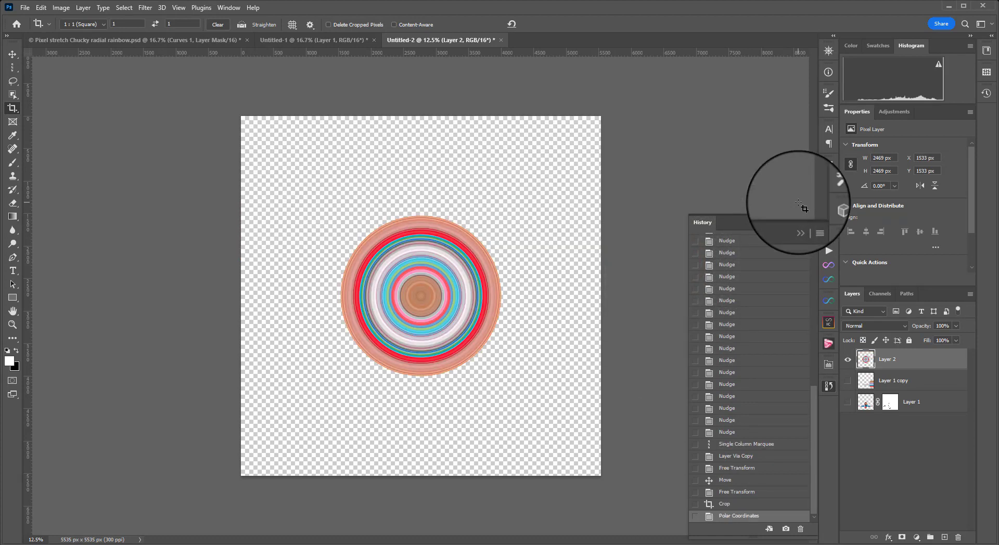
# Place Layer 2 below Layer 1 and scale the rings to about 225% across the canvas width, centred around the figure's head
pyautogui.moveTo(879, 362); pyautogui.dragTo(885, 418)
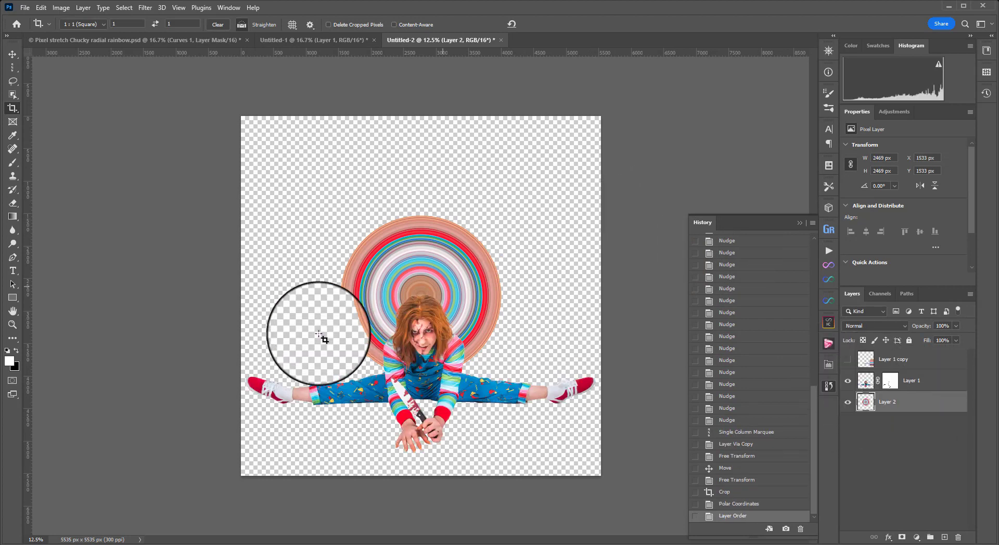
pyautogui.hotkey('ctrl', 't')
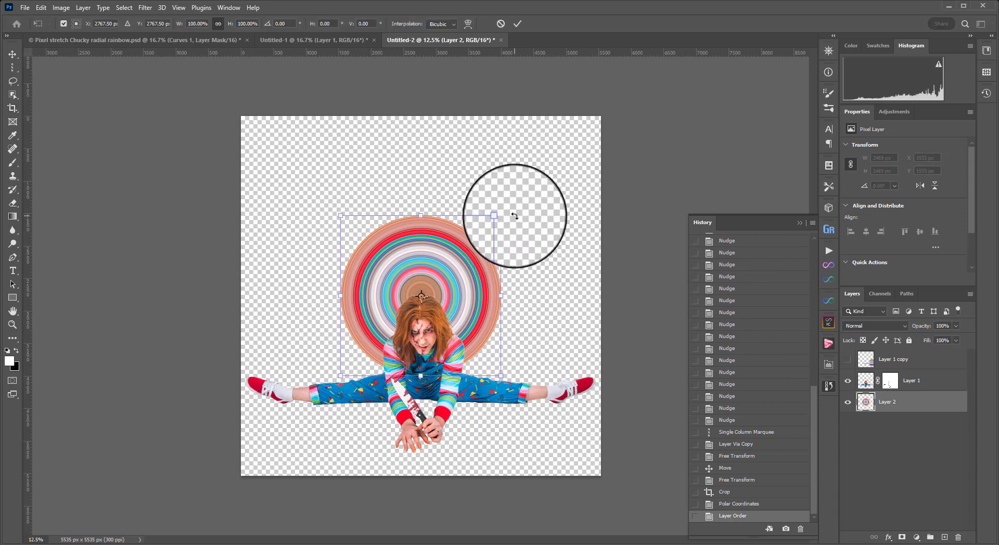
pyautogui.moveTo(500, 215); pyautogui.dragTo(421, 309)
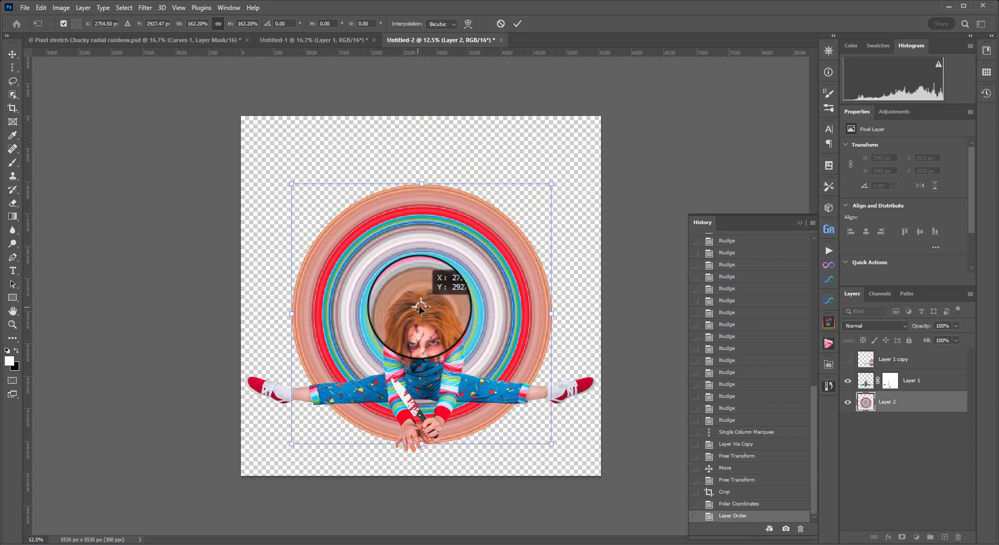
pyautogui.moveTo(552, 183); pyautogui.dragTo(602, 136)
pyautogui.moveTo(301, 136); pyautogui.dragTo(239, 82)
pyautogui.moveTo(500, 189); pyautogui.dragTo(500, 257)
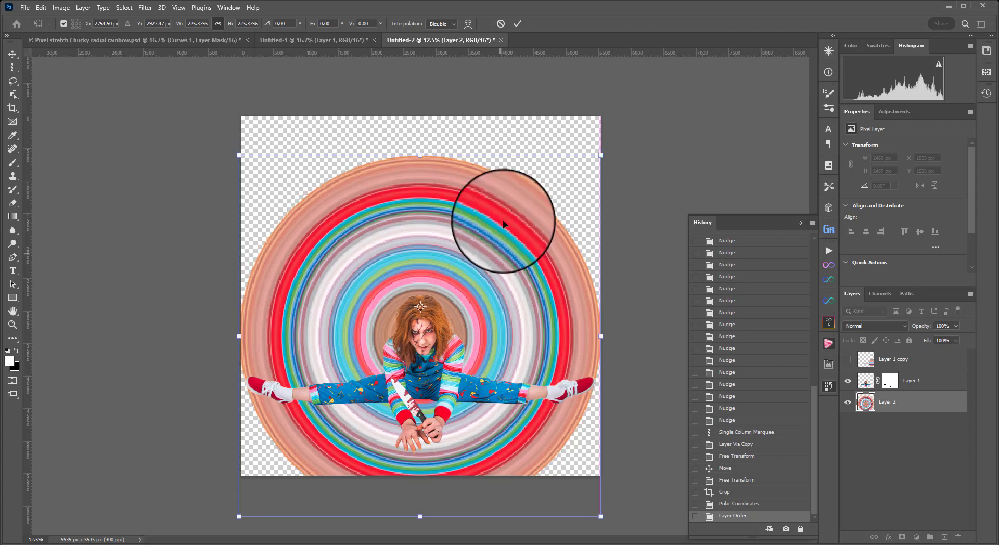
pyautogui.click(516, 24)
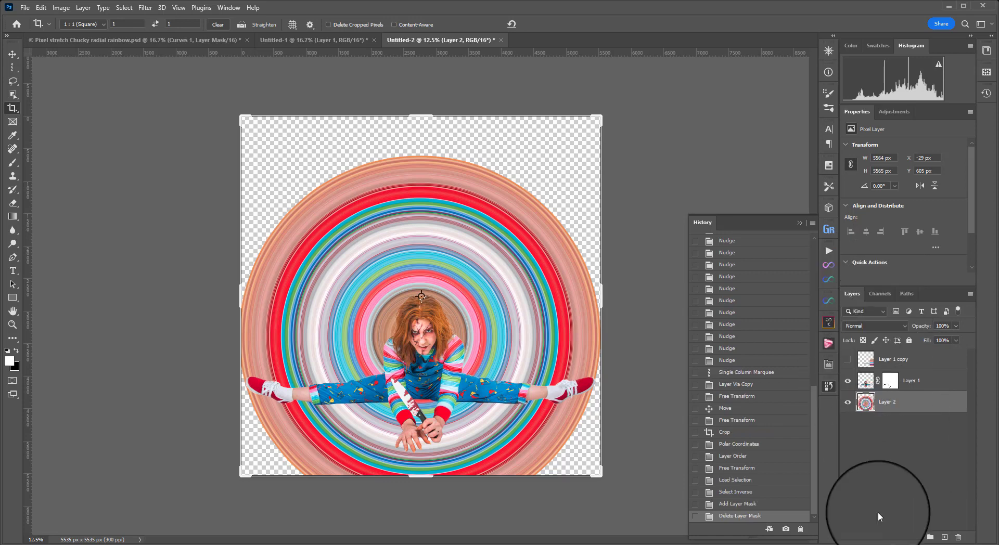
# Add a layer mask to Layer 2, load the figure's outline from Layer 1 as a selection, invert it, and target the mask
pyautogui.click(902, 537)
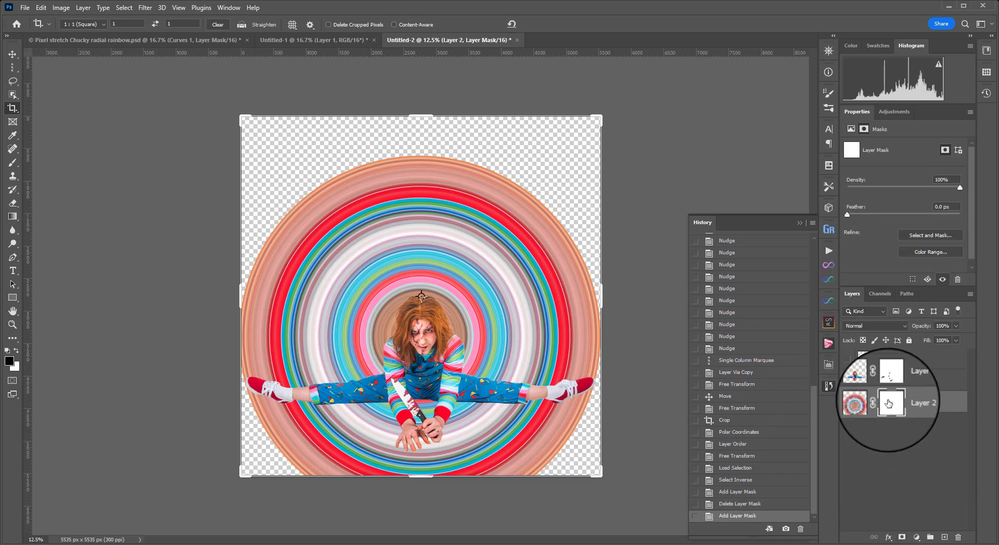
pyautogui.keyDown('ctrl'); pyautogui.click(866, 381); pyautogui.keyUp('ctrl')
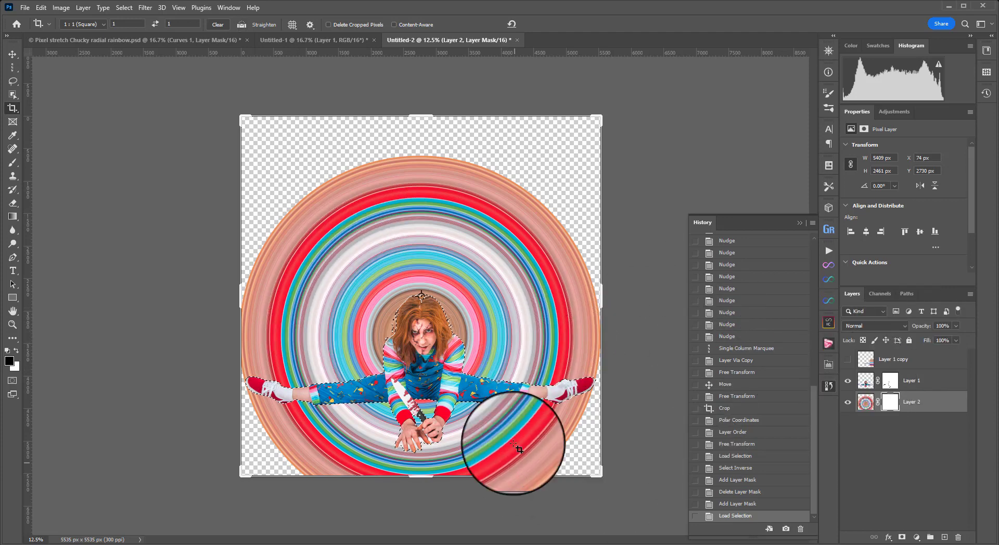
pyautogui.press('b')
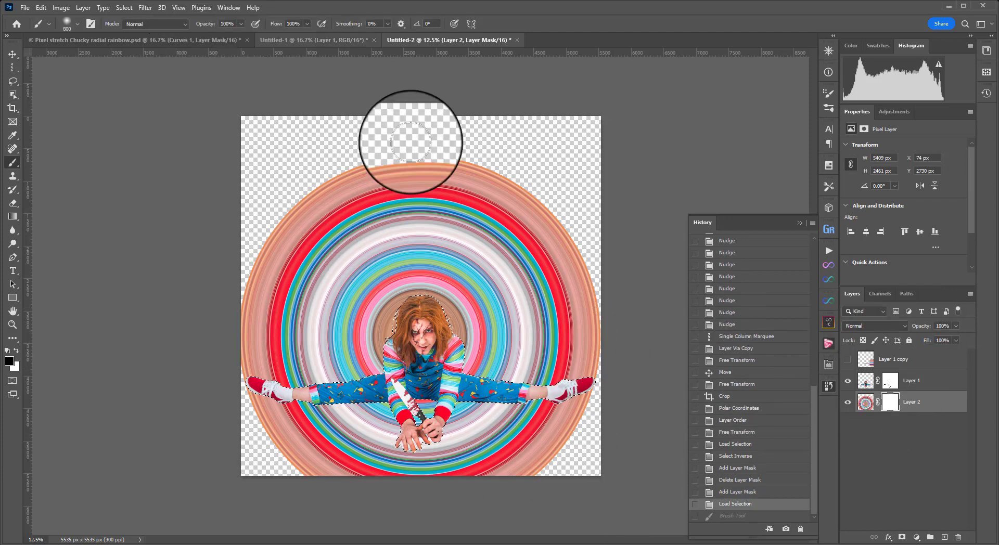
pyautogui.click(121, 7)
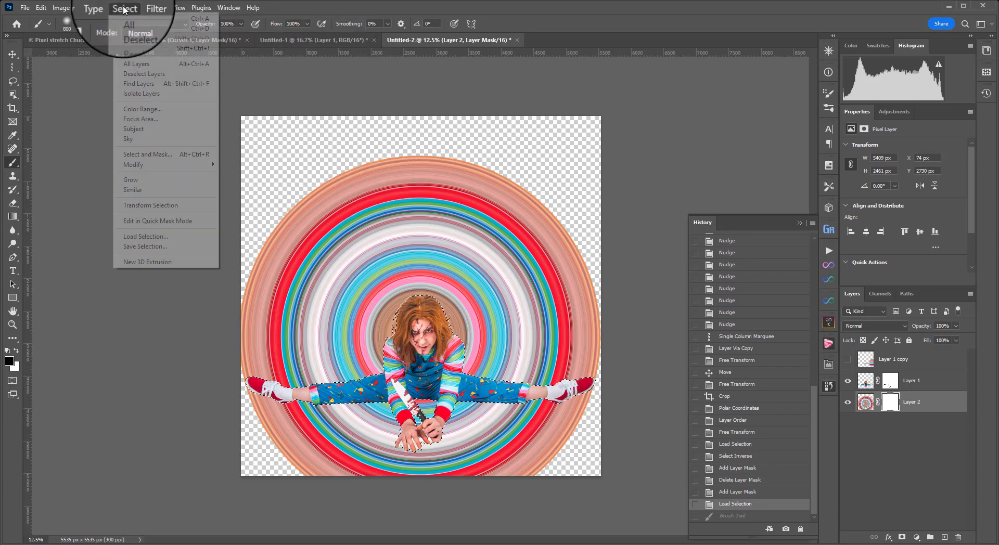
pyautogui.click(128, 52)
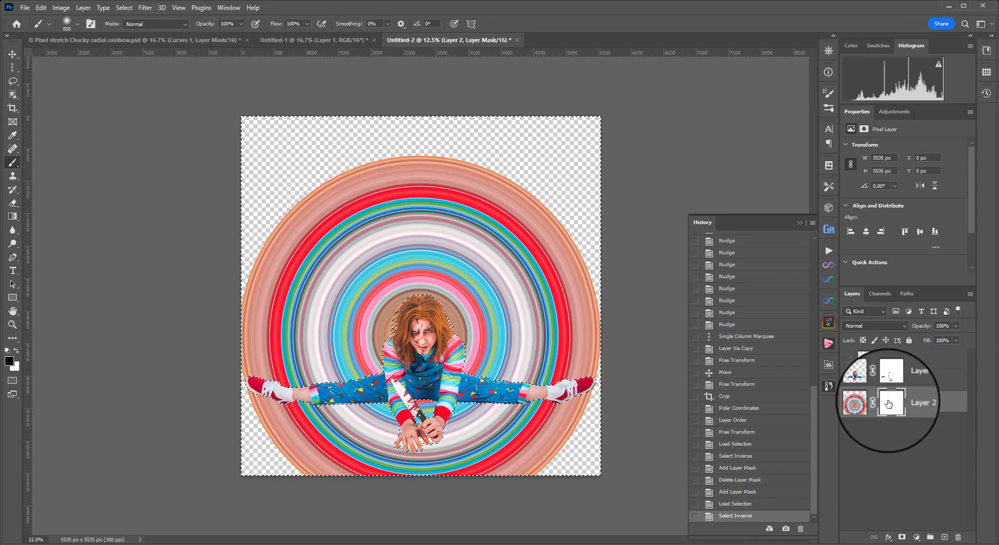
pyautogui.click(889, 401)
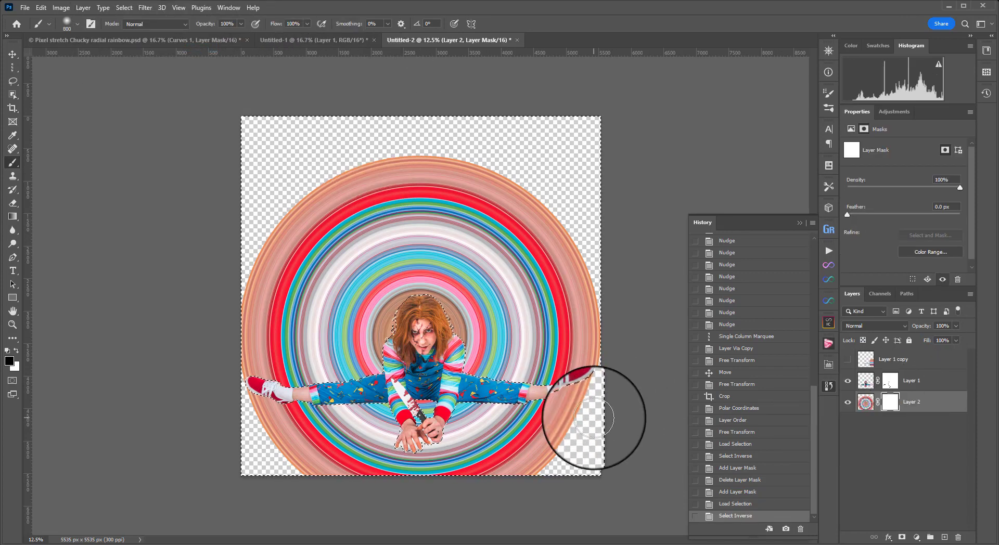
# Paint black on Layer 2's mask to hide the rings below the figure's legs, redoing the first stroke, and deselect
pyautogui.moveTo(531, 413); pyautogui.dragTo(600, 434)
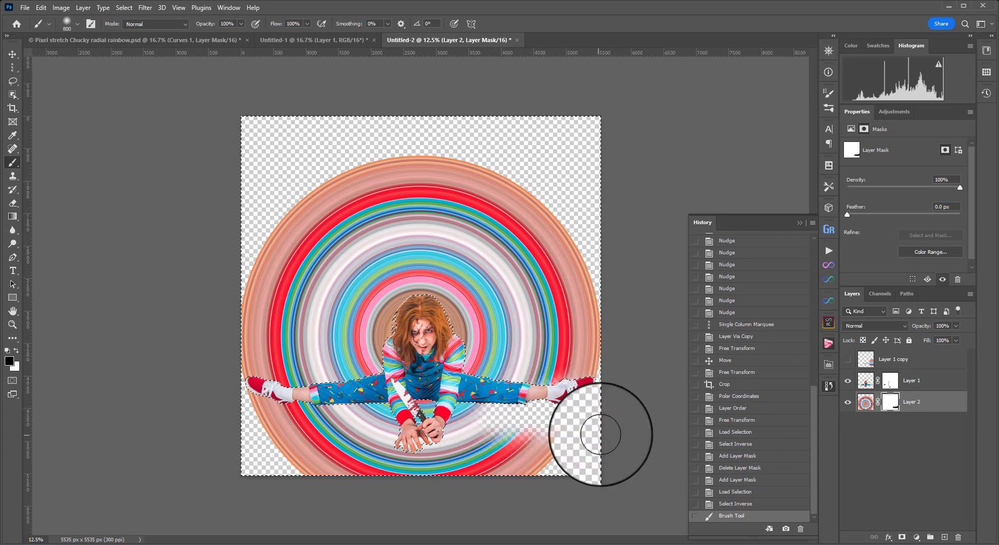
pyautogui.hotkey('ctrl', 'z')
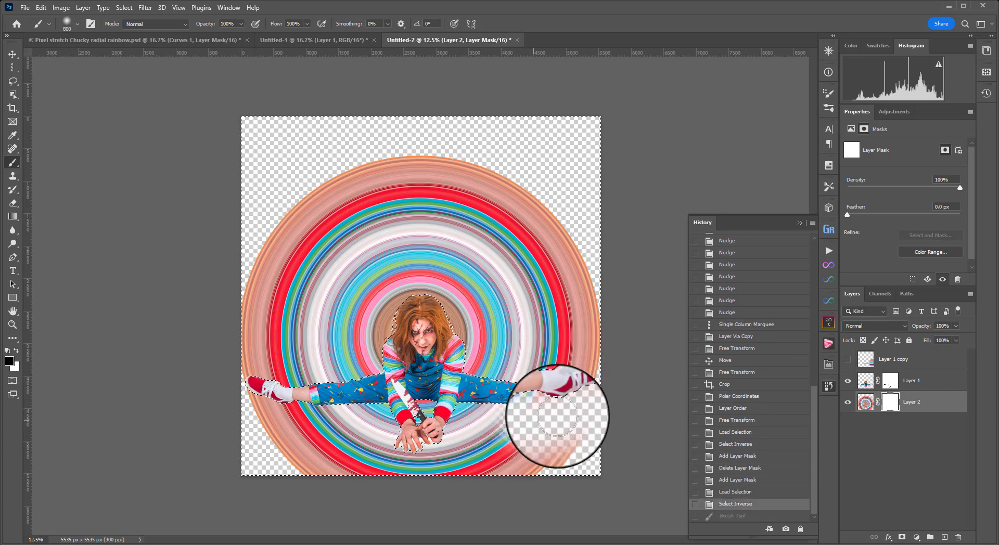
pyautogui.moveTo(425, 419)
pyautogui.mouseDown()
pyautogui.moveTo(315, 421)
pyautogui.moveTo(238, 407)
pyautogui.moveTo(429, 467)
pyautogui.moveTo(231, 451)
pyautogui.moveTo(464, 467)
pyautogui.moveTo(590, 448)
pyautogui.moveTo(539, 446)
pyautogui.moveTo(543, 456)
pyautogui.moveTo(465, 490)
pyautogui.moveTo(368, 448)
pyautogui.moveTo(352, 419)
pyautogui.moveTo(301, 435)
pyautogui.mouseUp()
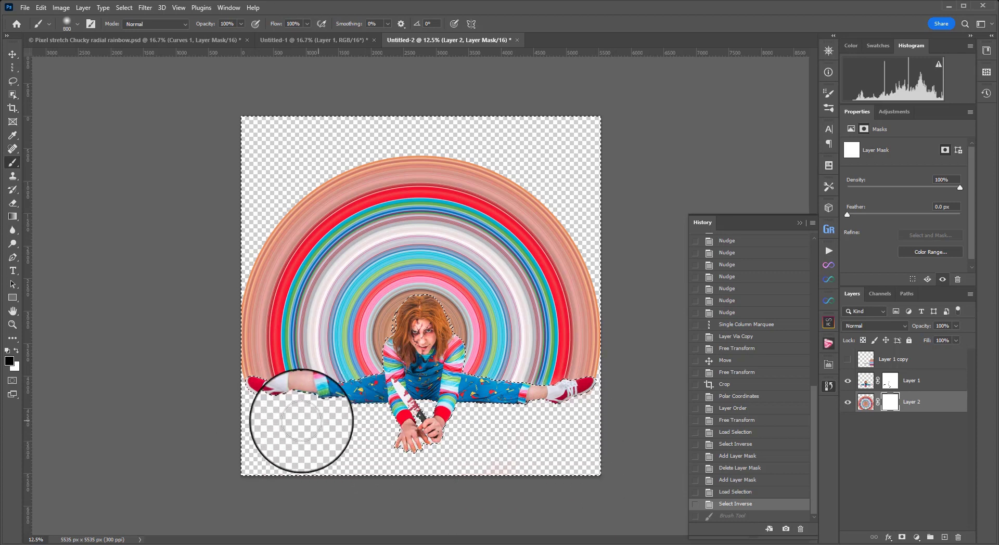
pyautogui.hotkey('ctrl', 'd')
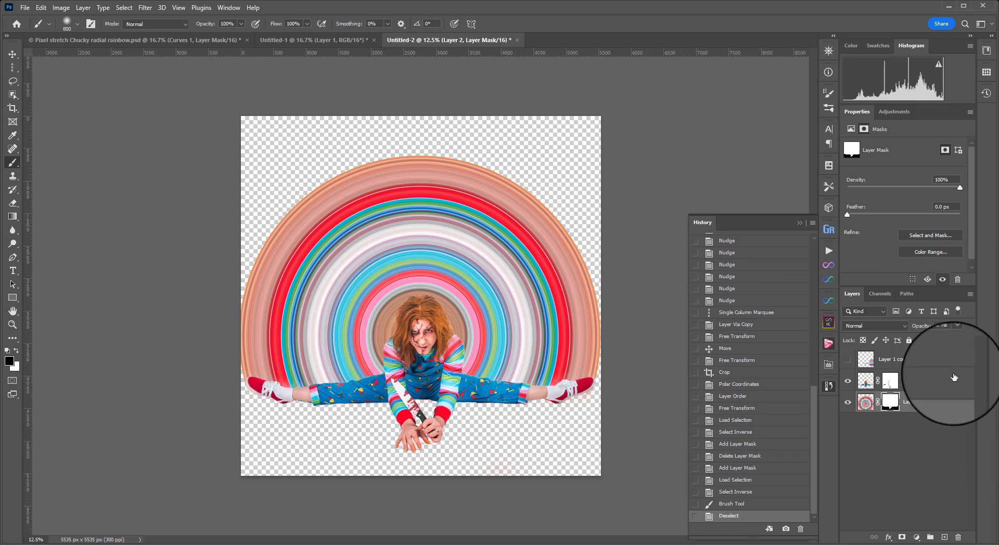
# Add a Multiply drop shadow to Layer 1 with 82% opacity, 90° angle, 85 px distance, 9% spread and 84 px size
pyautogui.click(864, 383)
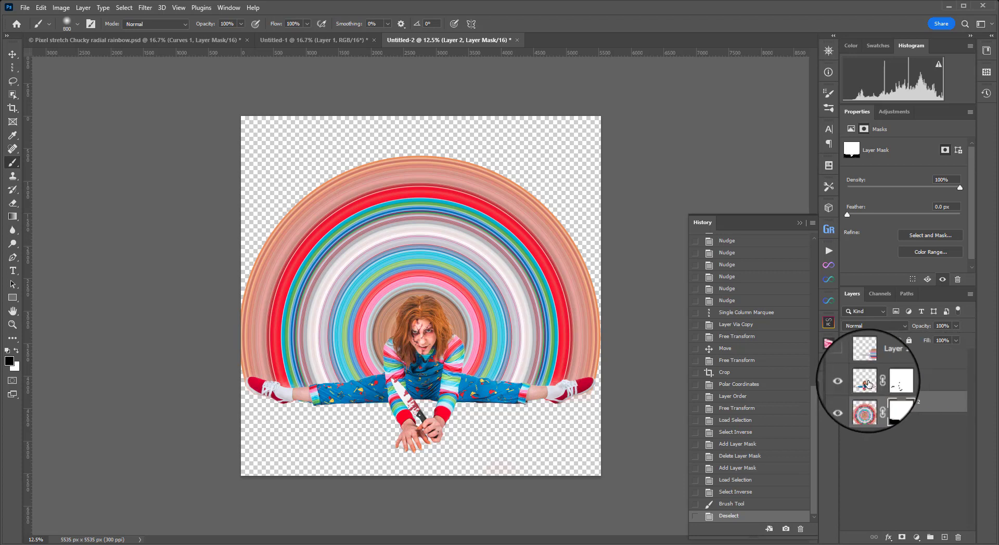
pyautogui.doubleClick(935, 384)
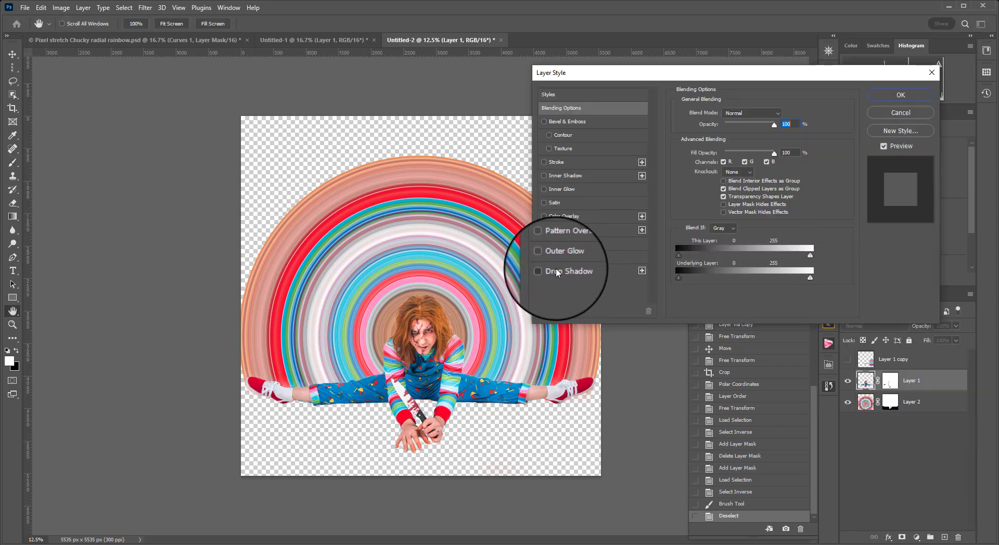
pyautogui.click(560, 269)
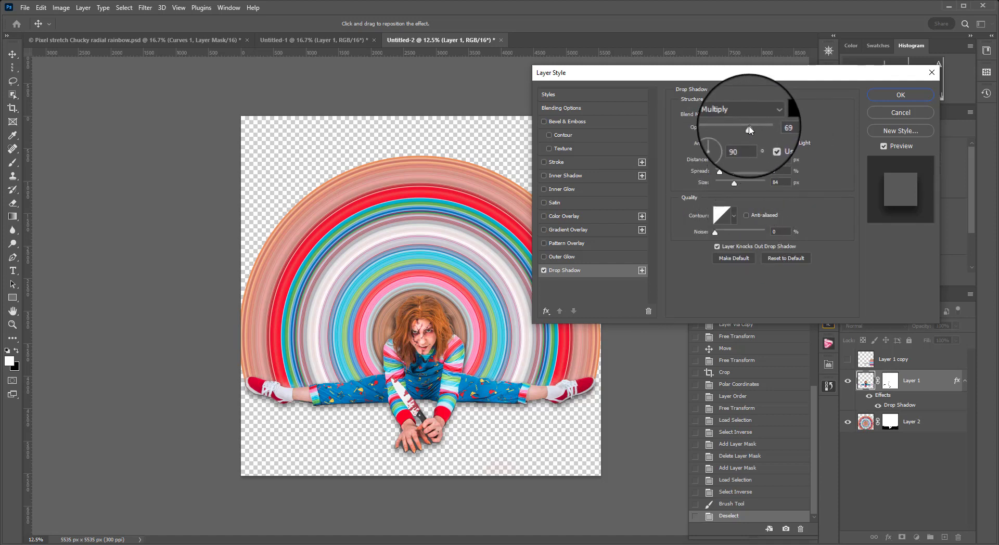
pyautogui.moveTo(740, 160); pyautogui.dragTo(759, 129)
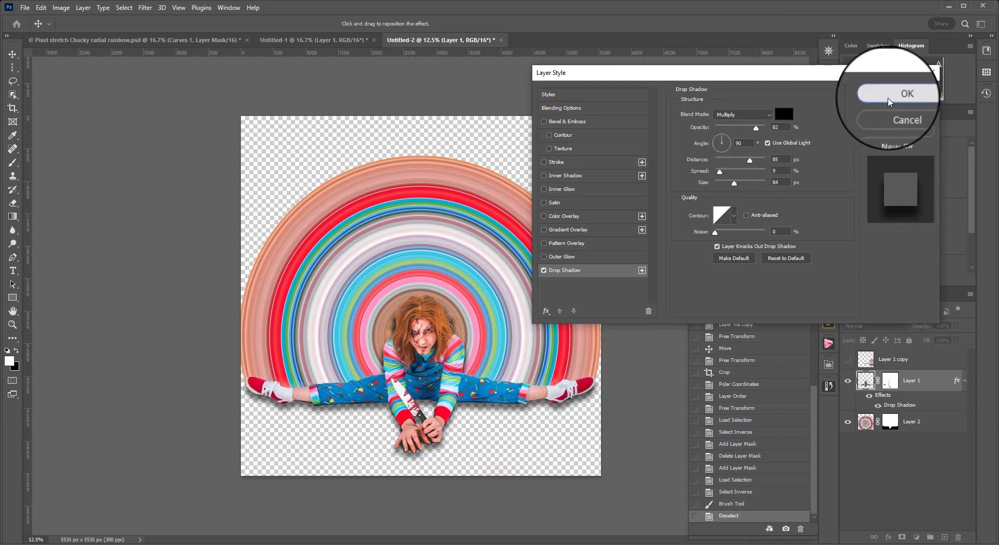
pyautogui.click(901, 96)
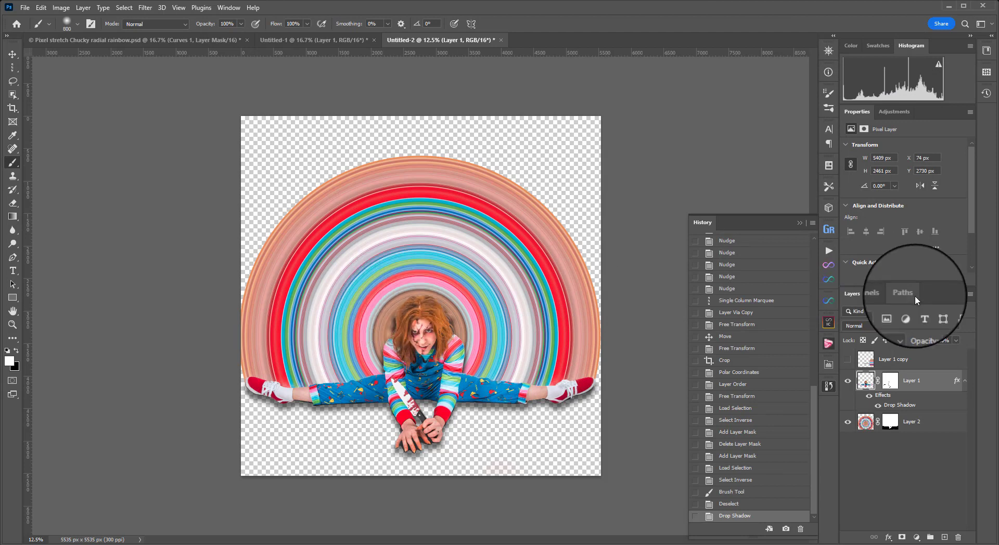
# Separate Layer 1's drop shadow effect into its own layer
pyautogui.rightClick(899, 410)
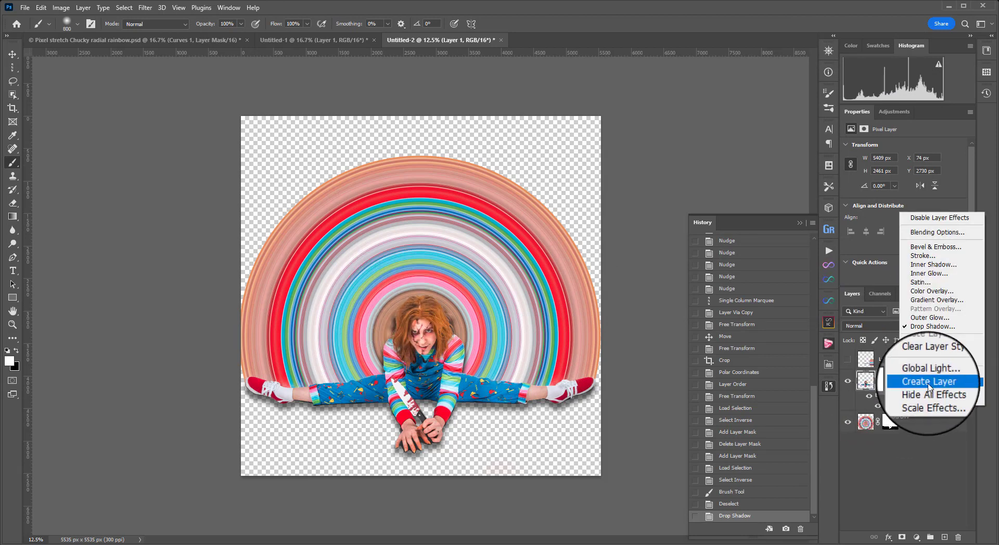
pyautogui.click(931, 382)
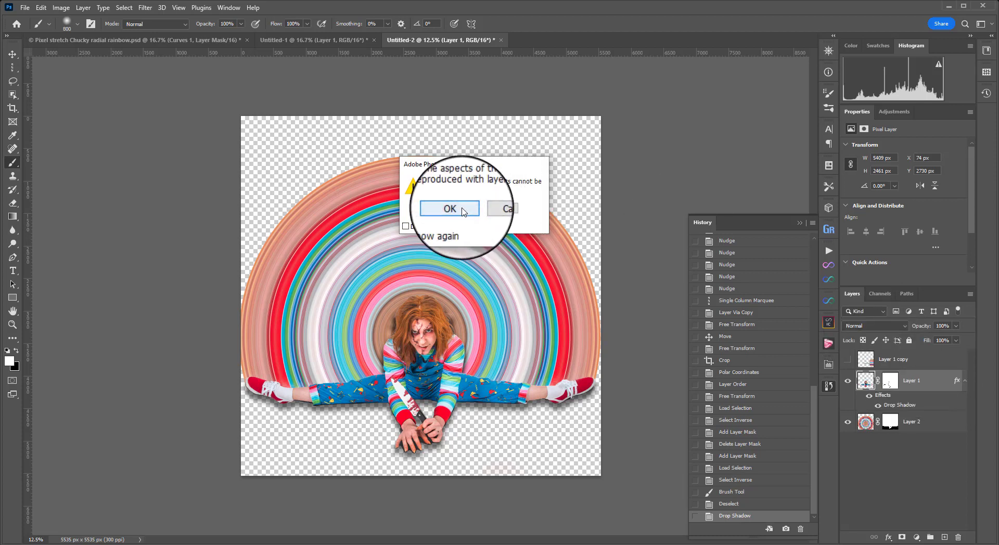
pyautogui.click(462, 210)
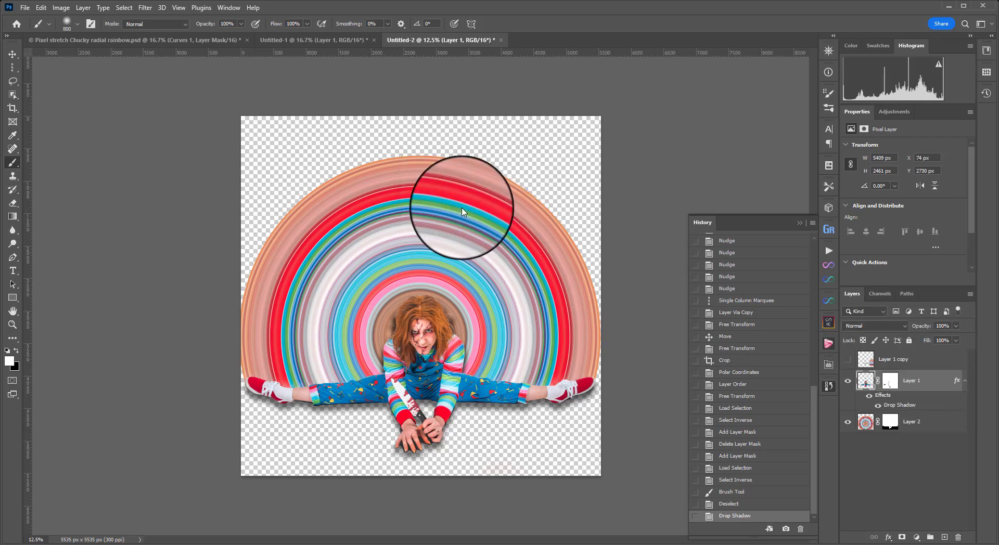
# Add a layer mask to the separated drop shadow layer and paint black to hide the shadow over the rings behind the figure
pyautogui.click(905, 404)
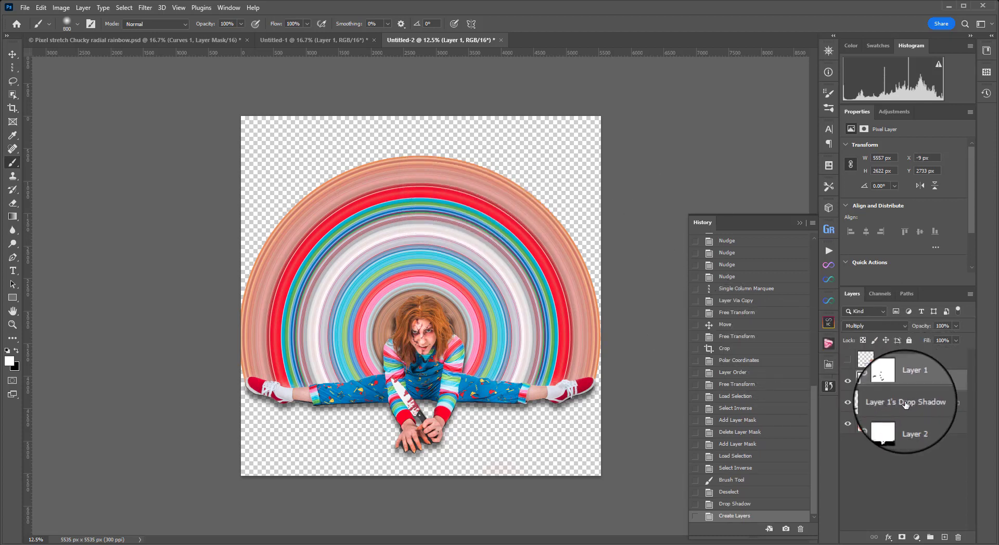
pyautogui.click(901, 536)
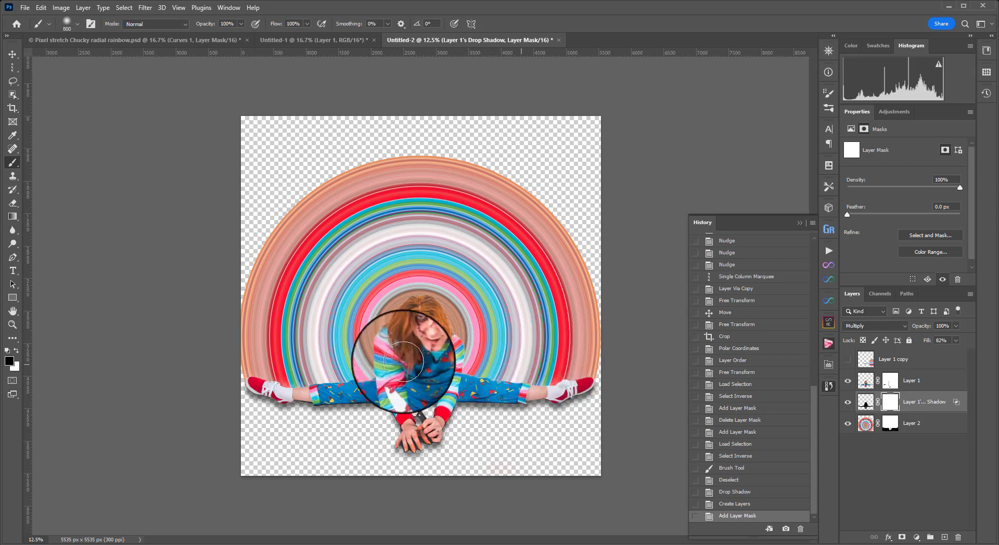
pyautogui.moveTo(403, 361)
pyautogui.mouseDown()
pyautogui.moveTo(338, 370)
pyautogui.moveTo(273, 361)
pyautogui.moveTo(263, 323)
pyautogui.mouseUp()
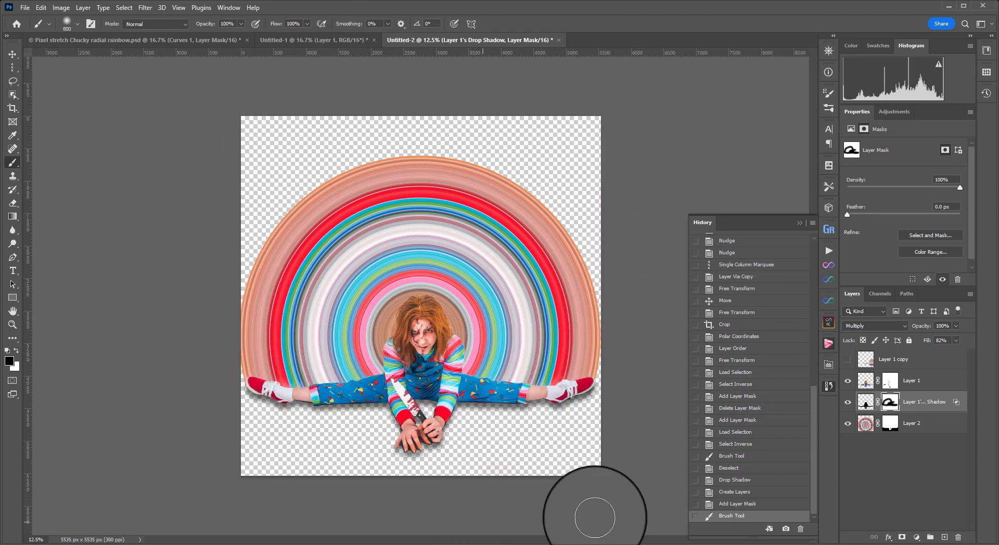
# Create a new layer beneath Layer 2 and fill it with white at 100% opacity
pyautogui.click(905, 473)
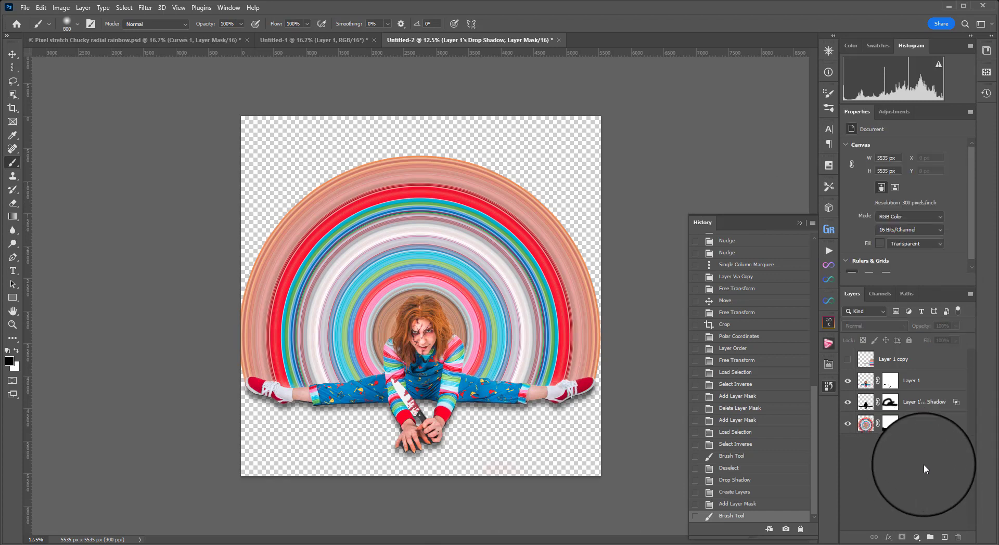
pyautogui.click(944, 536)
pyautogui.moveTo(887, 359); pyautogui.dragTo(889, 447)
pyautogui.click(40, 8)
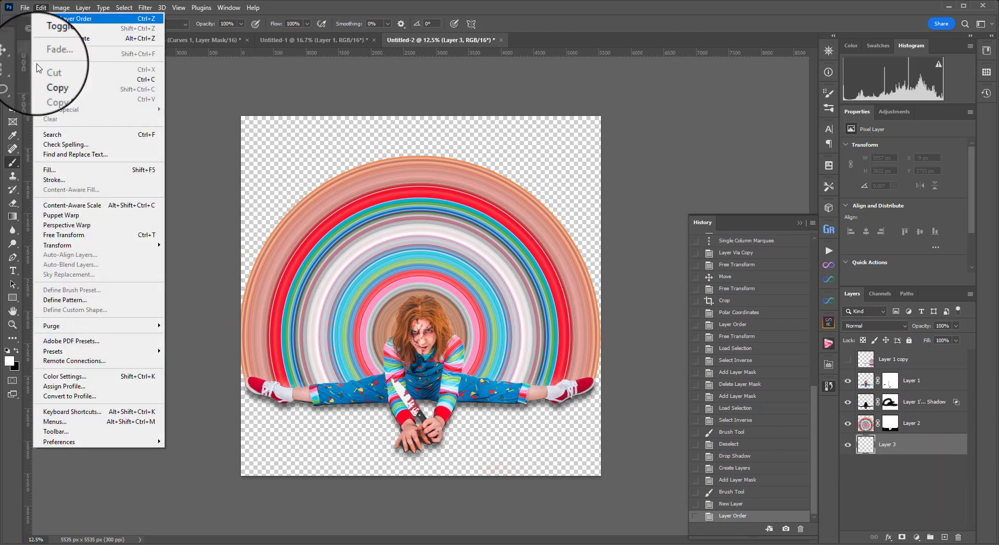
pyautogui.click(52, 170)
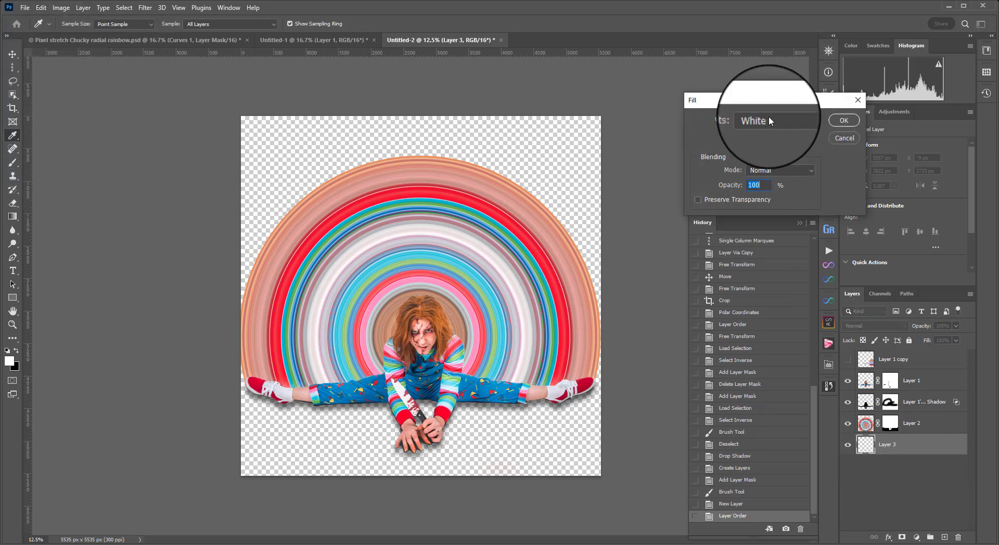
pyautogui.click(844, 120)
pyautogui.press('b')
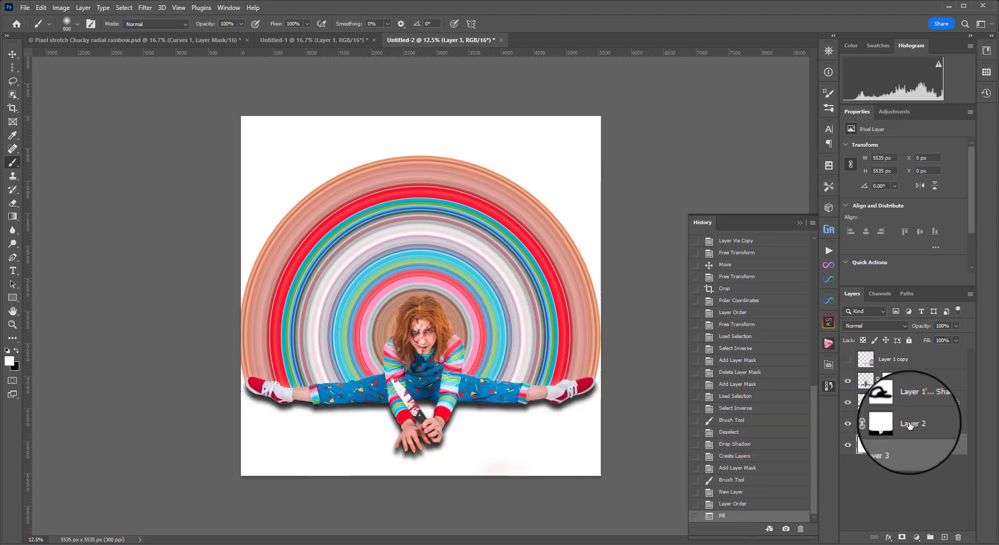
# Reduce the drop shadow layer's opacity to 76% and nudge the shadow up about 64 px
pyautogui.click(888, 405)
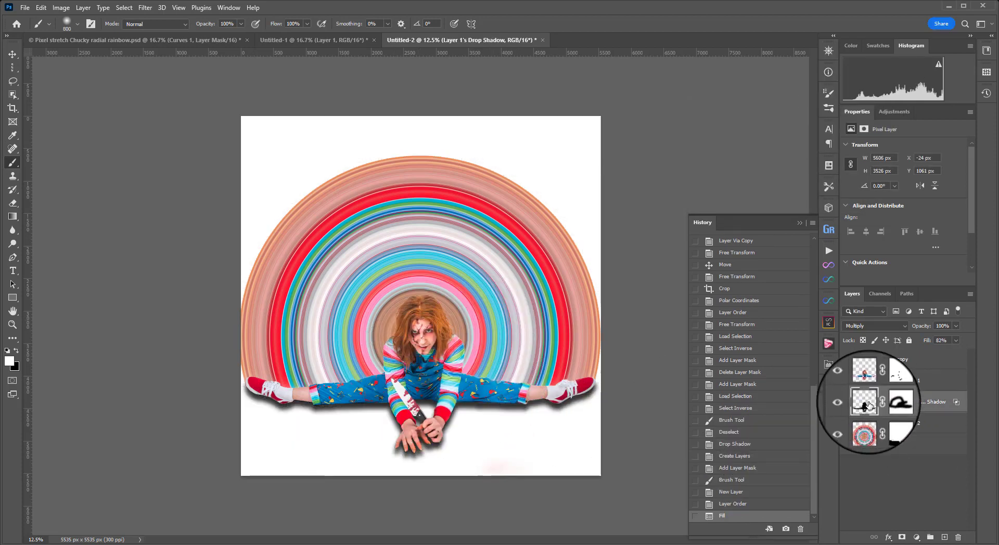
pyautogui.moveTo(928, 327)
pyautogui.mouseDown()
pyautogui.moveTo(902, 329)
pyautogui.moveTo(916, 329)
pyautogui.mouseUp()
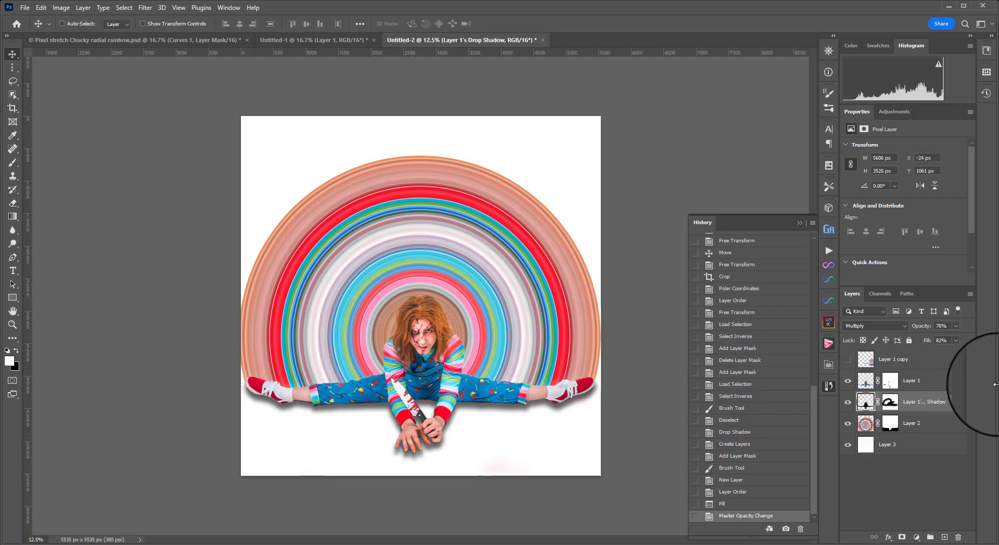
pyautogui.press('Up')
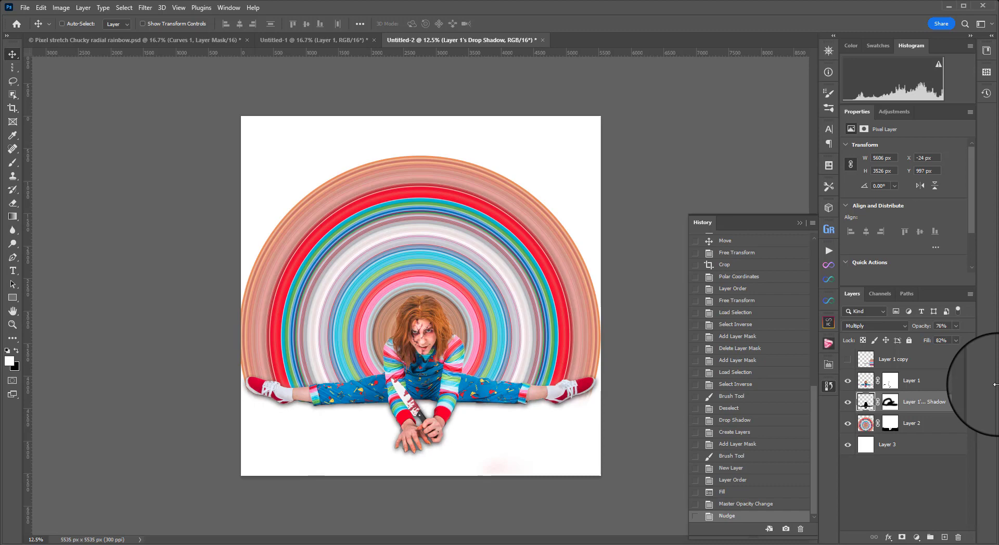
# Touch up the drop shadow layer's mask with the Brush tool over the rings above the figure's outstretched leg
pyautogui.click(890, 402)
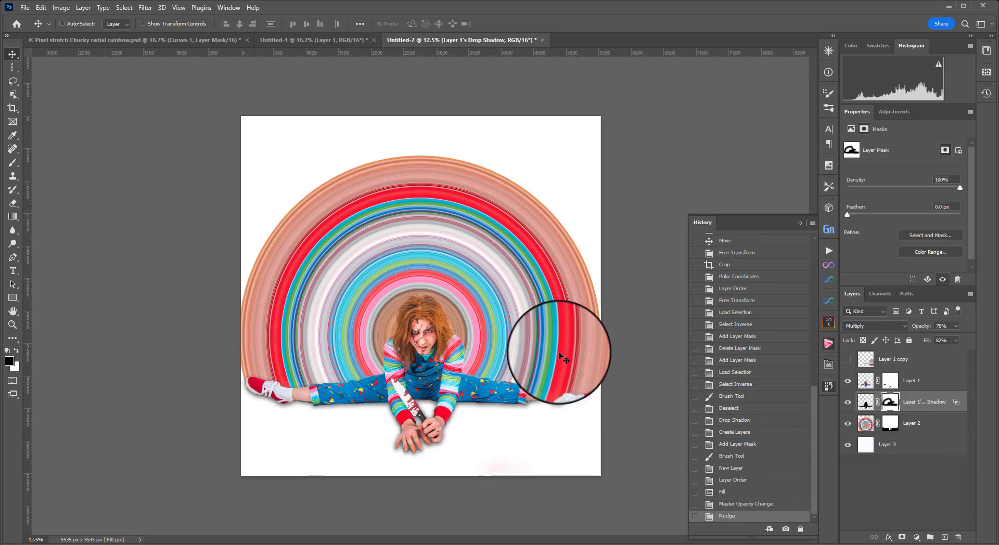
pyautogui.press('b')
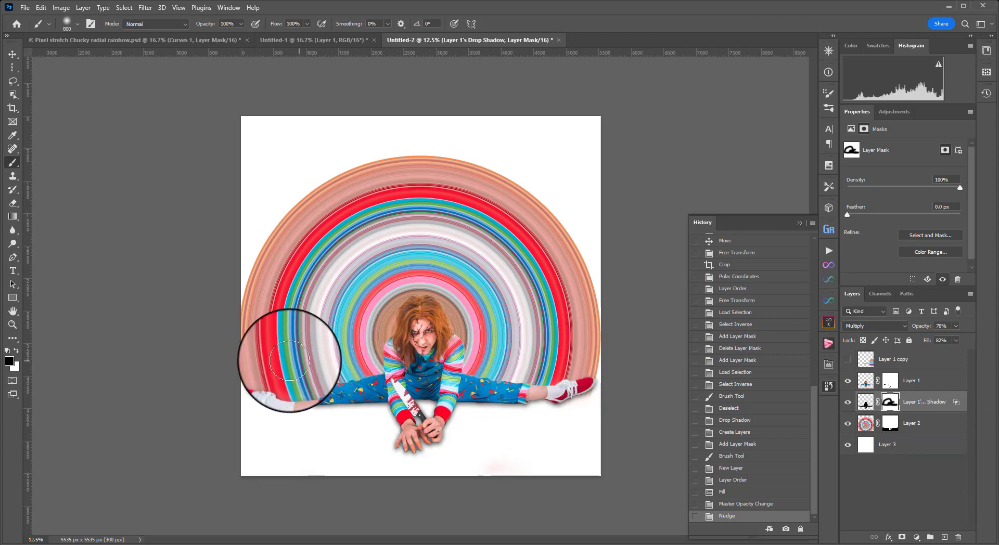
pyautogui.press('x')
pyautogui.click(266, 360)
# Add a linear Gradient Overlay to Layer 3 and set its start stop to light lilac-grey cac8d1 sampled from the rings
pyautogui.click(937, 445)
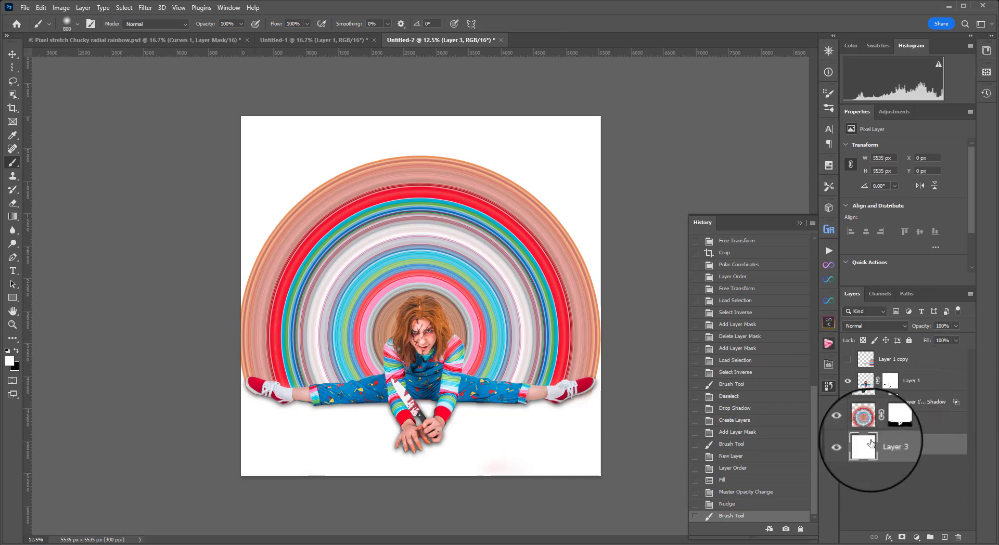
pyautogui.doubleClick(928, 449)
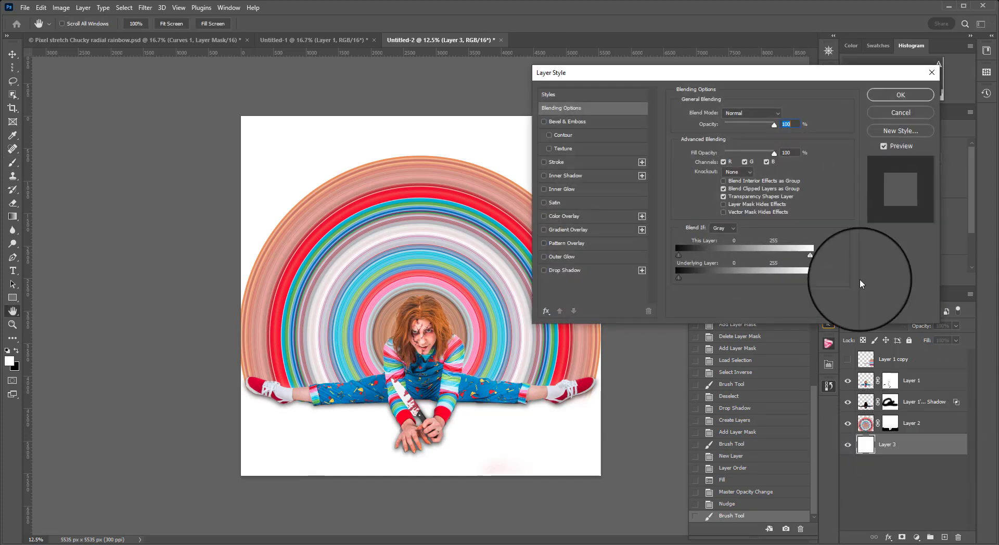
pyautogui.click(543, 228)
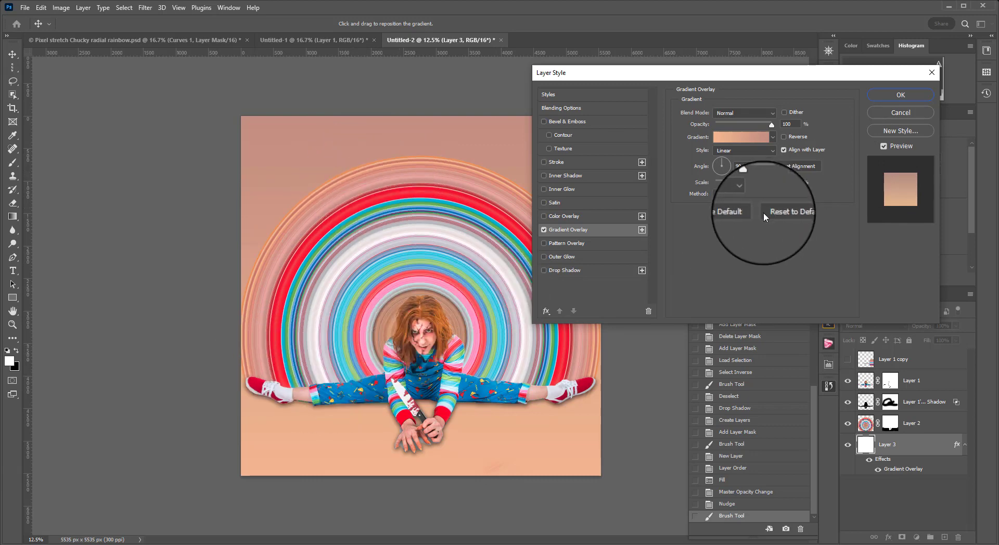
pyautogui.click(744, 137)
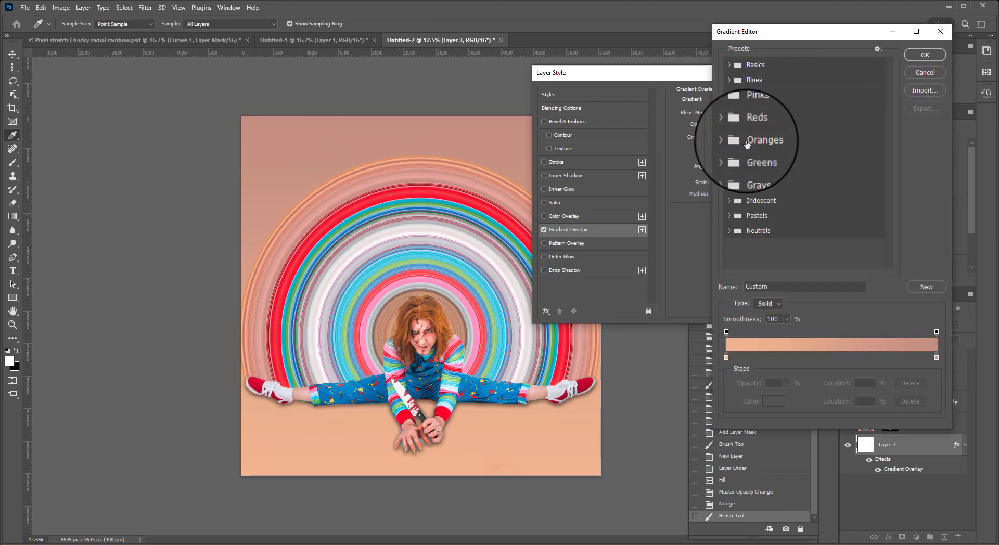
pyautogui.doubleClick(727, 356)
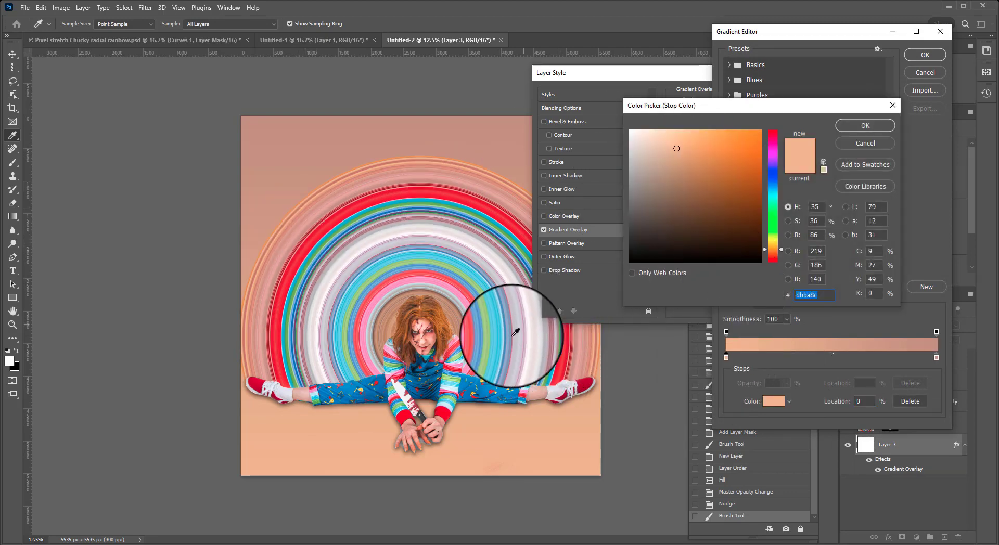
pyautogui.click(350, 267)
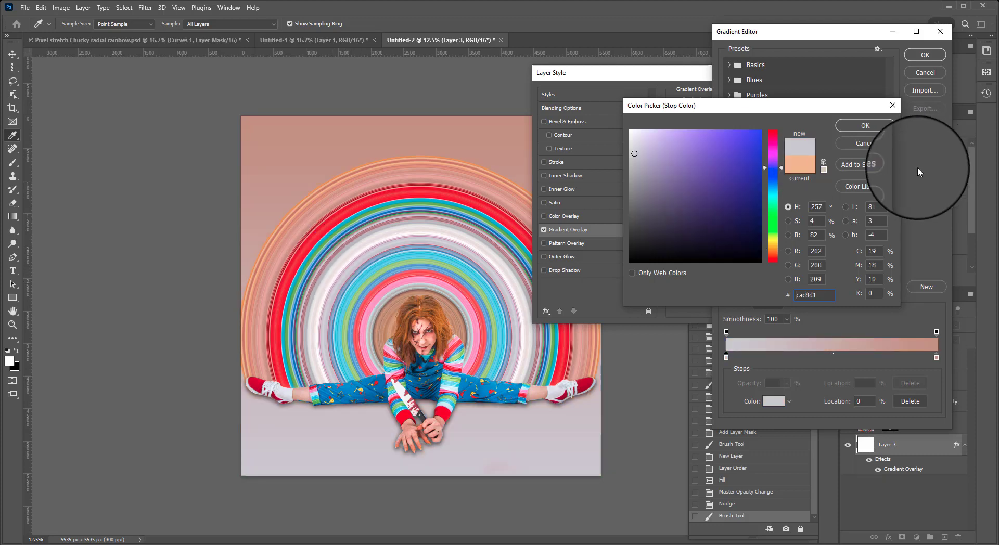
pyautogui.click(865, 125)
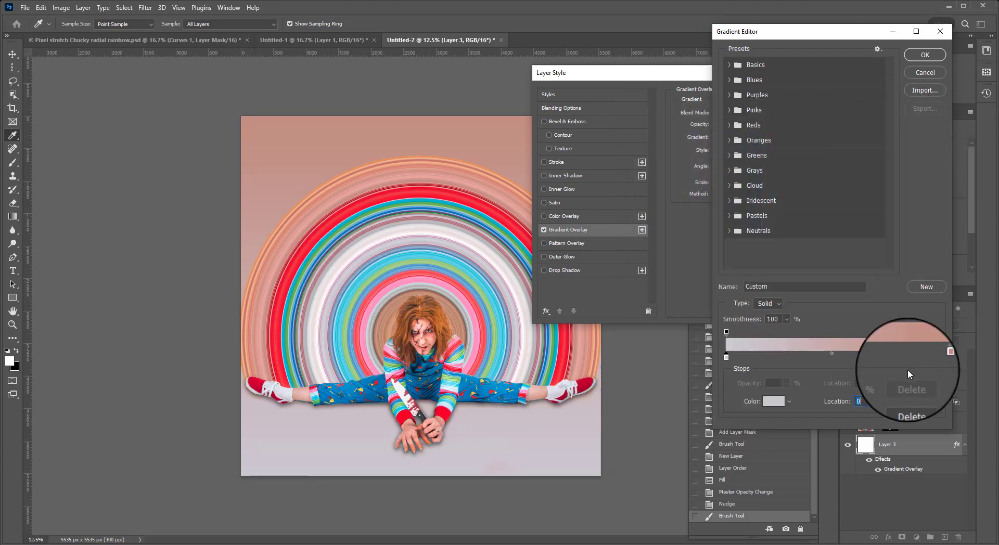
# Set the gradient's end stop to a dusty red sampled from the rings and accept the gradient
pyautogui.doubleClick(936, 354)
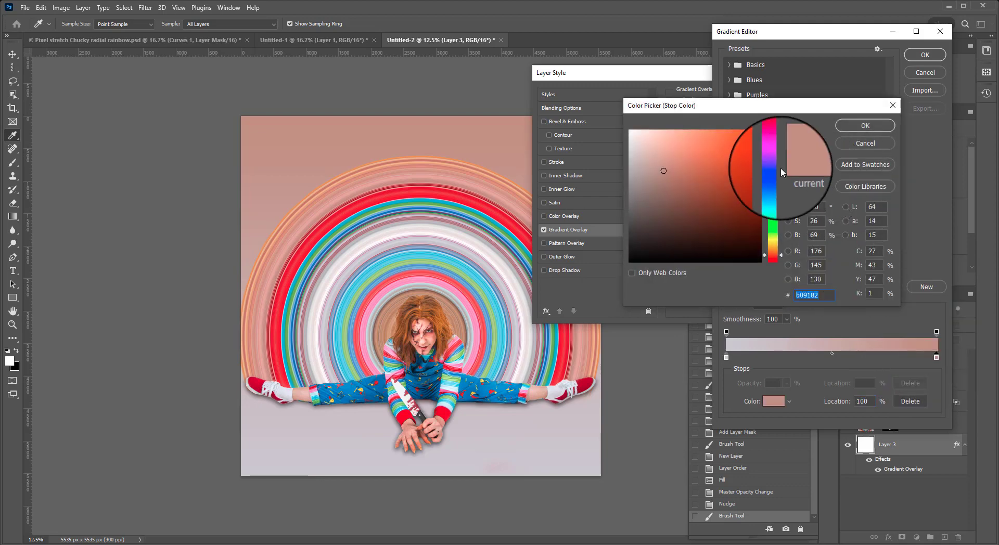
pyautogui.click(479, 228)
pyautogui.click(480, 229)
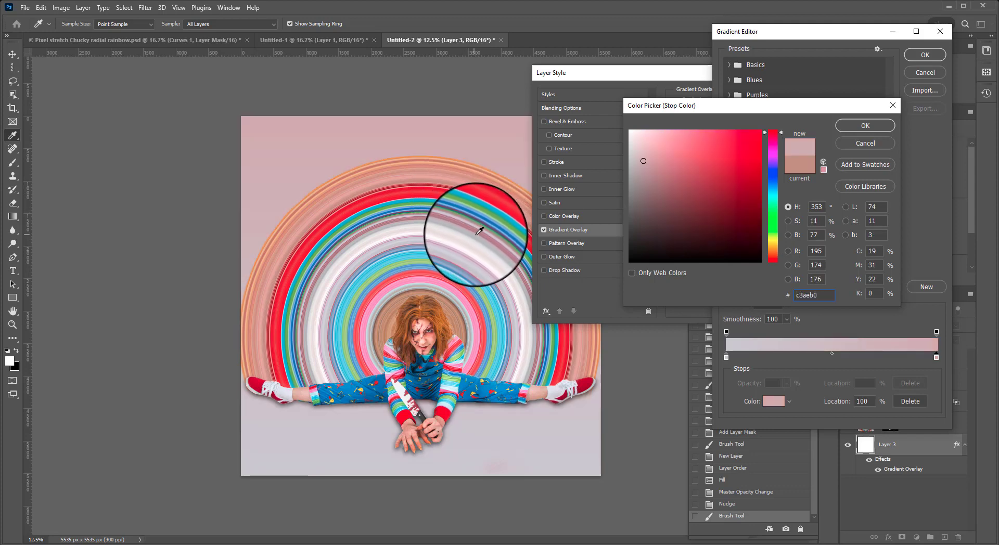
pyautogui.click(480, 229)
pyautogui.moveTo(480, 229); pyautogui.dragTo(385, 276)
pyautogui.click(865, 125)
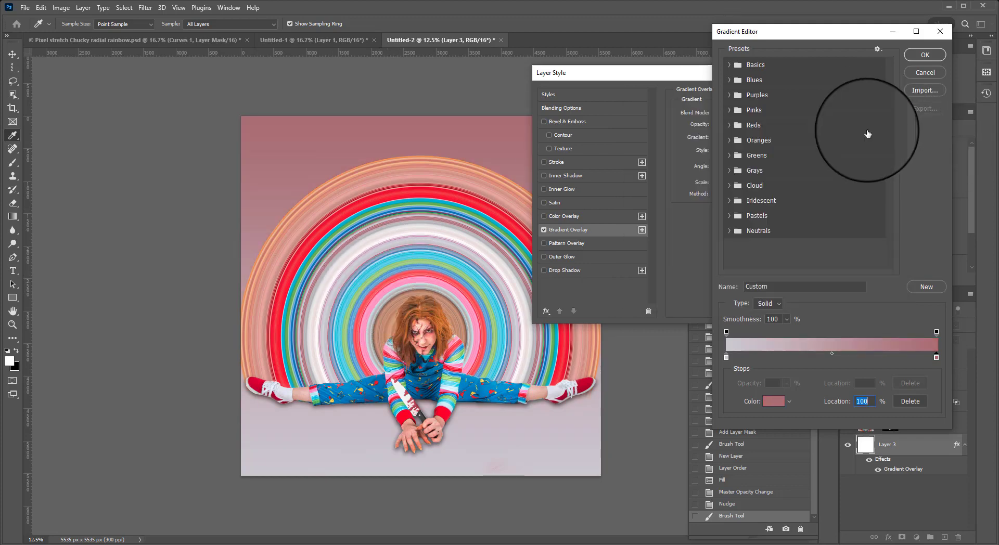
pyautogui.click(924, 54)
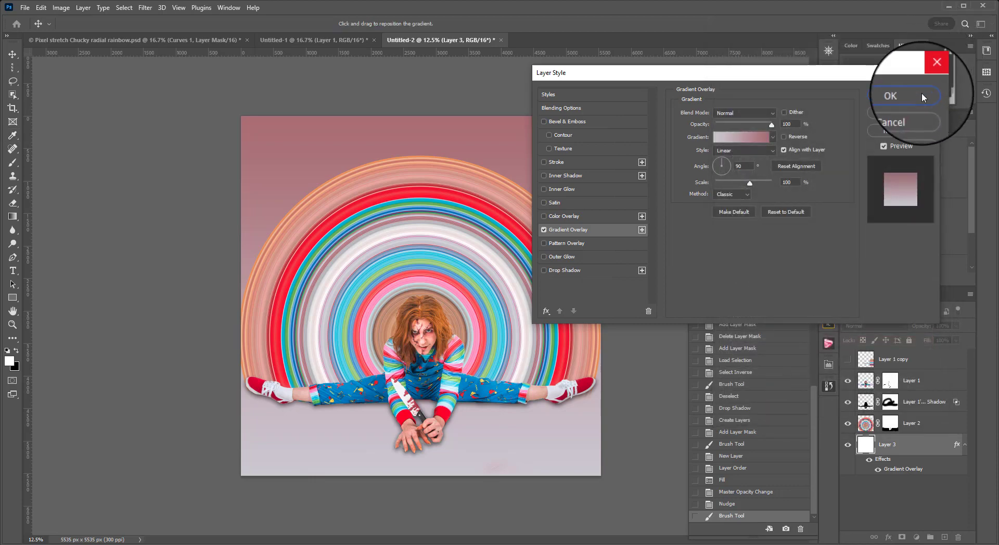
# Try reversing the direction of the overlay gradient
pyautogui.click(784, 137)
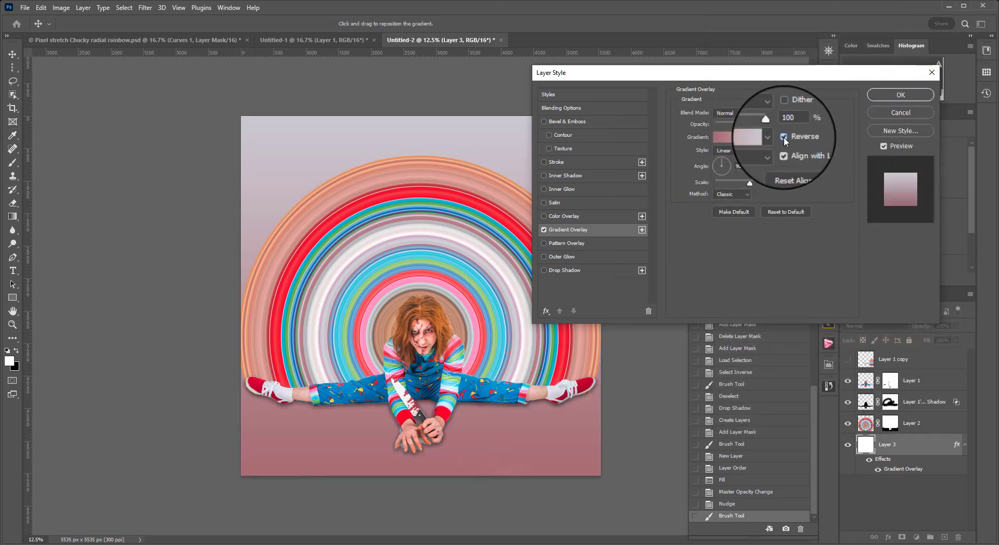
pyautogui.click(784, 138)
pyautogui.click(784, 138)
pyautogui.click(785, 138)
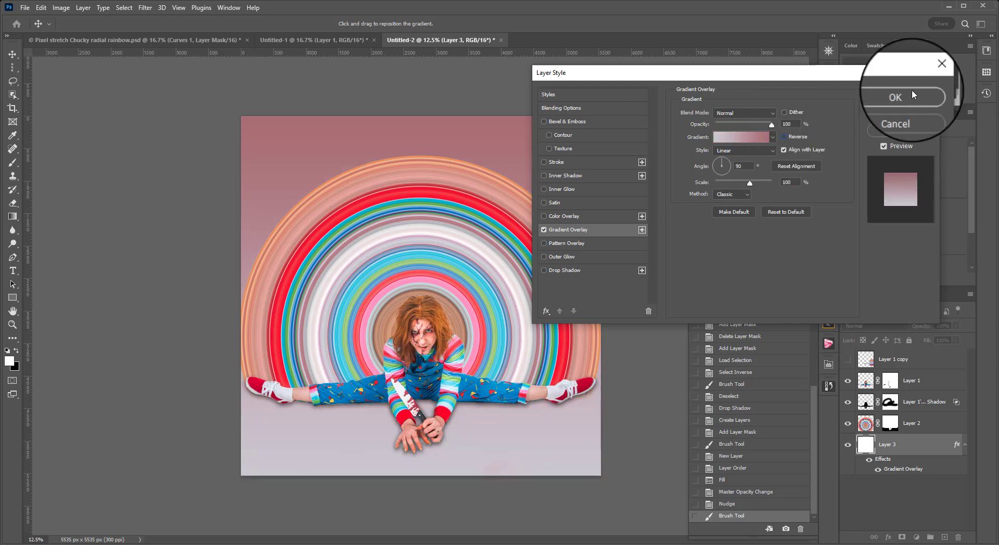
# Set the Gradient Overlay's scale to 132% and apply the layer style
pyautogui.moveTo(752, 183)
pyautogui.mouseDown()
pyautogui.moveTo(706, 182)
pyautogui.moveTo(763, 183)
pyautogui.mouseUp()
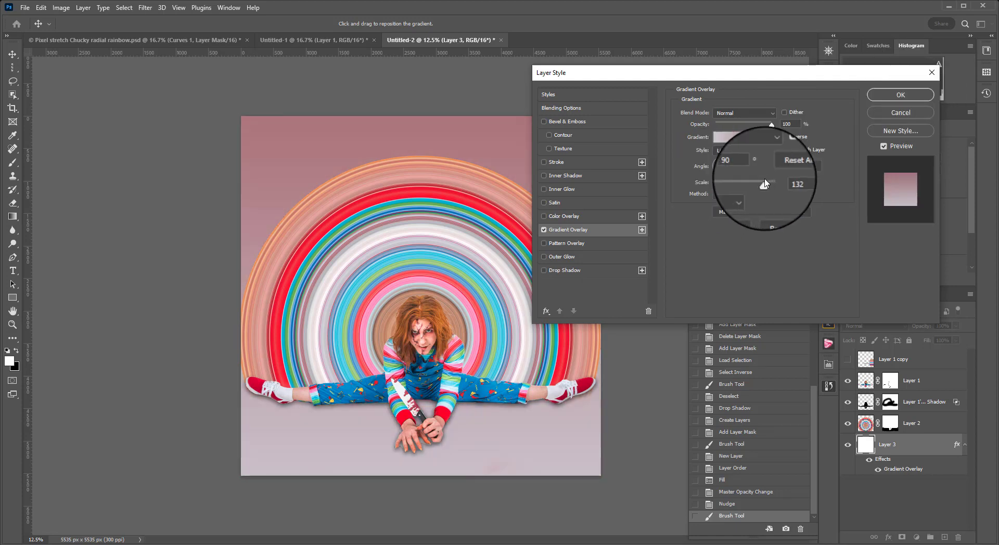
pyautogui.click(900, 95)
# Separate Layer 3's Gradient Overlay into its own layer and reduce that layer's opacity to 58%
pyautogui.rightClick(899, 471)
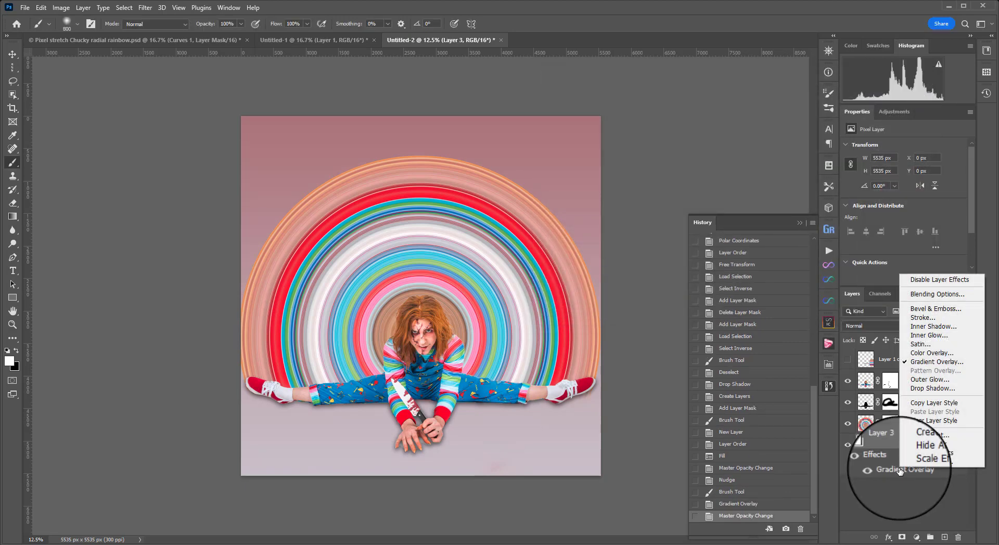
pyautogui.click(925, 441)
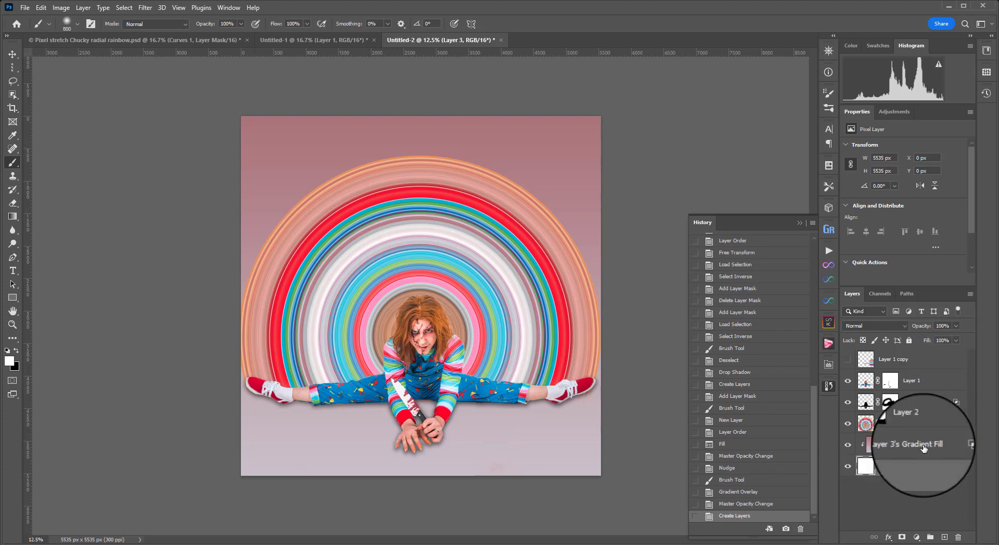
pyautogui.click(923, 446)
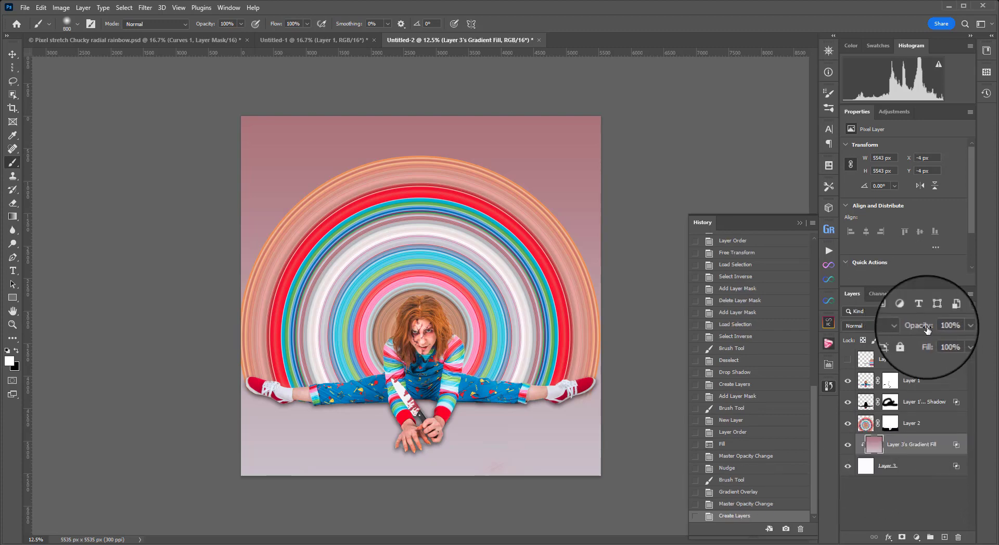
pyautogui.moveTo(927, 329); pyautogui.dragTo(904, 330)
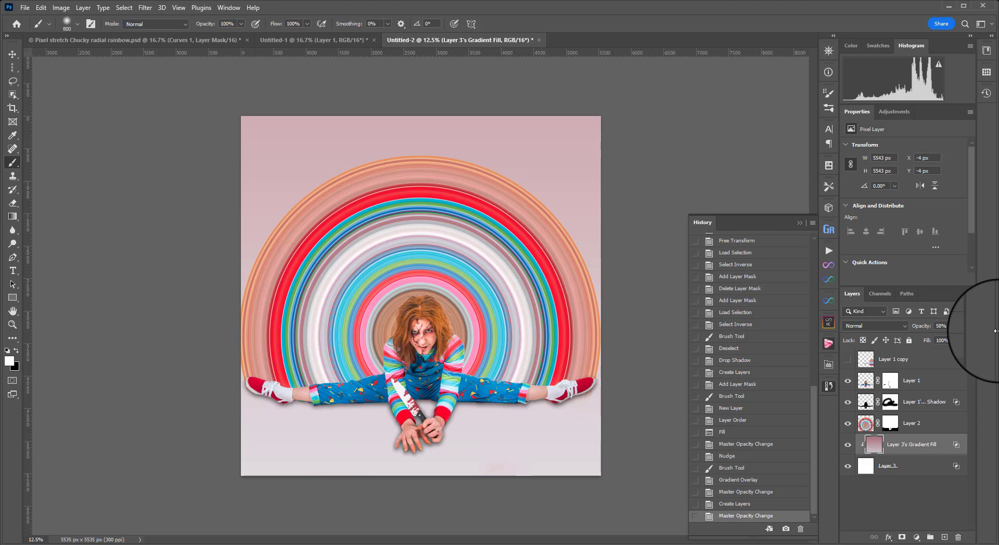
# Crop the canvas to a 5:4 landscape ratio, extending the frame to include the whole rainbow and the hands
pyautogui.press('c')
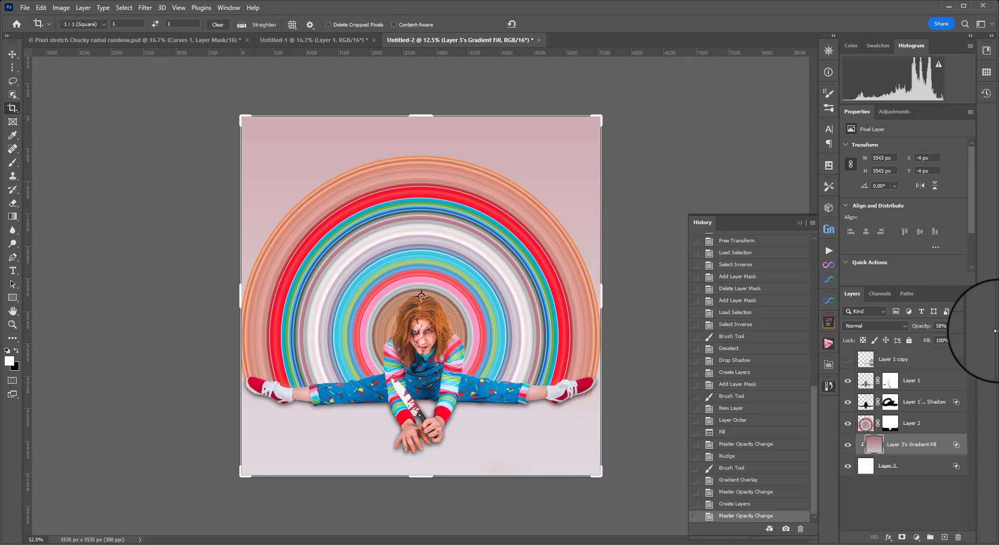
pyautogui.click(99, 25)
pyautogui.click(78, 60)
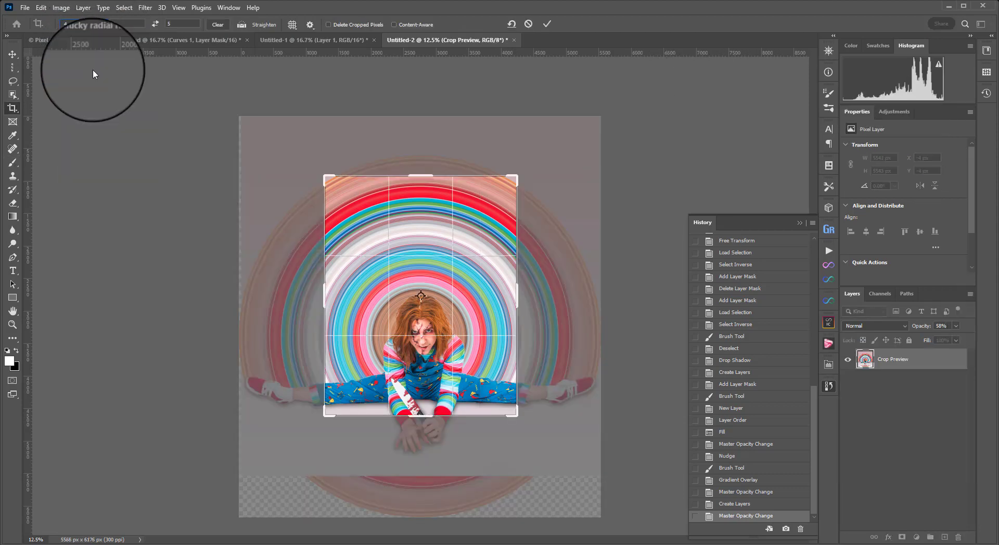
pyautogui.click(155, 24)
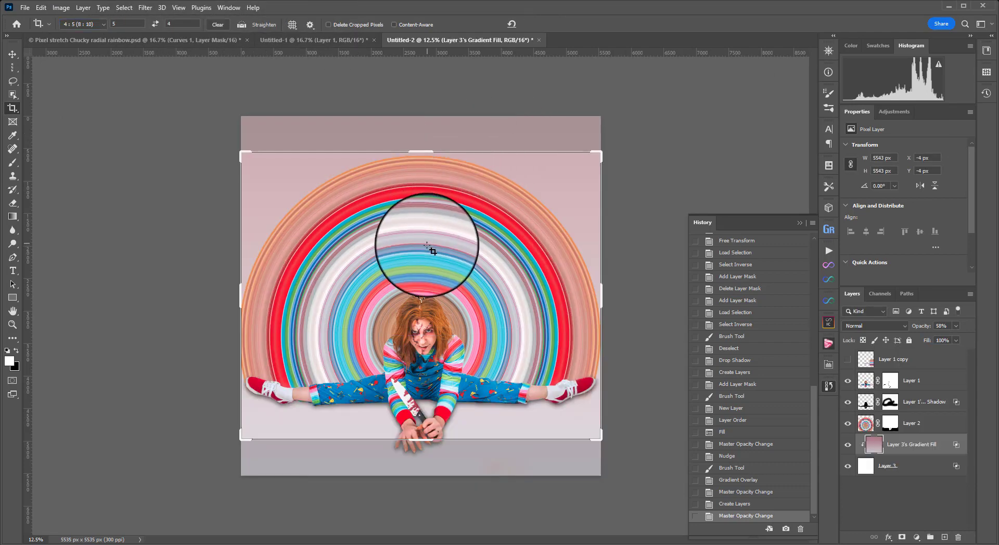
pyautogui.moveTo(421, 439); pyautogui.dragTo(422, 455)
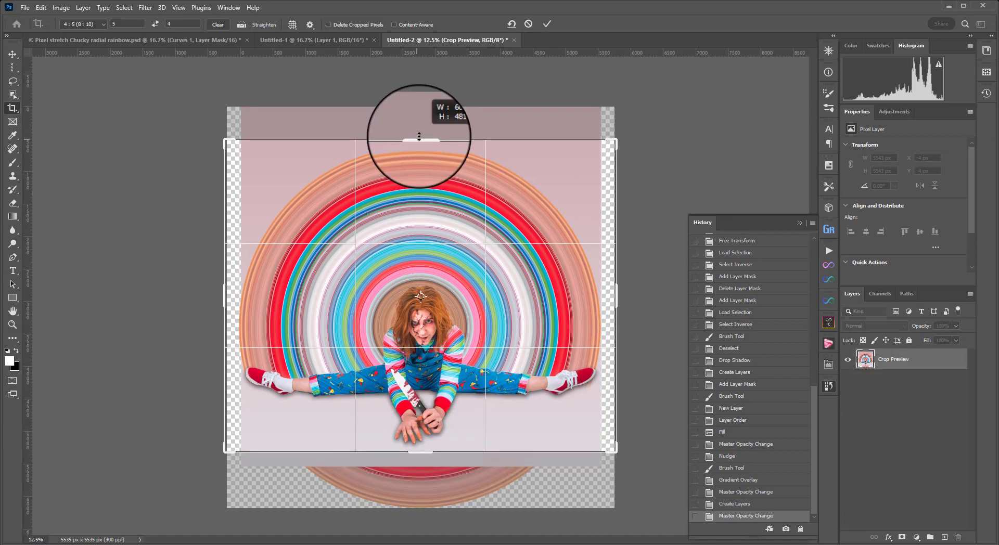
pyautogui.click(547, 23)
# Scale Layer 3 to 108.64% so the background covers the full width of the extended canvas
pyautogui.hotkey('ctrl', 't')
pyautogui.moveTo(600, 286); pyautogui.dragTo(614, 286)
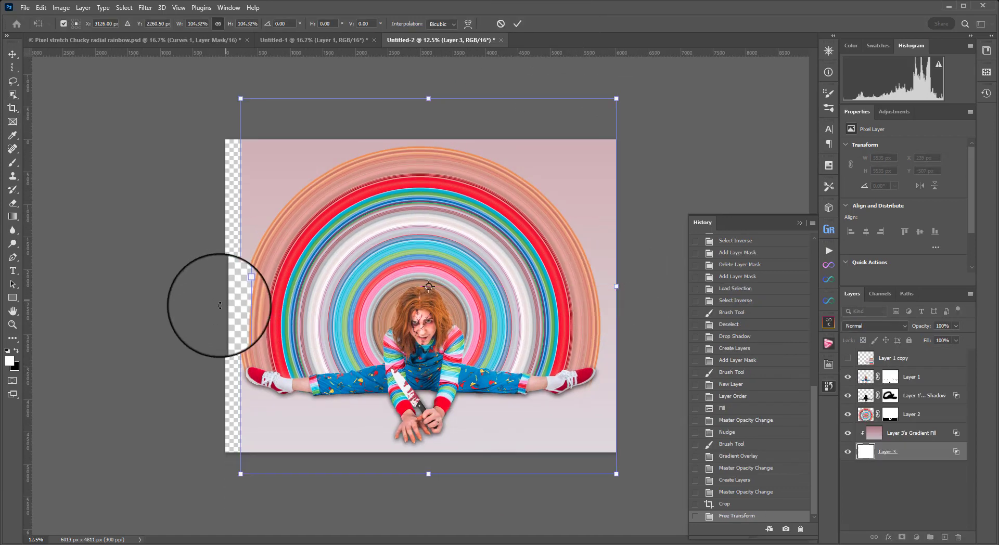
pyautogui.moveTo(240, 286); pyautogui.dragTo(227, 286)
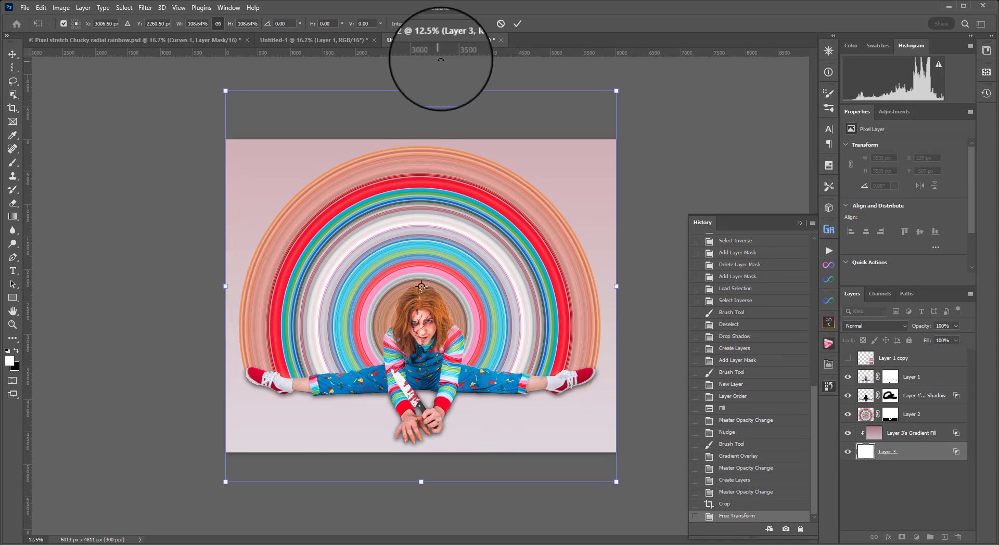
pyautogui.click(517, 23)
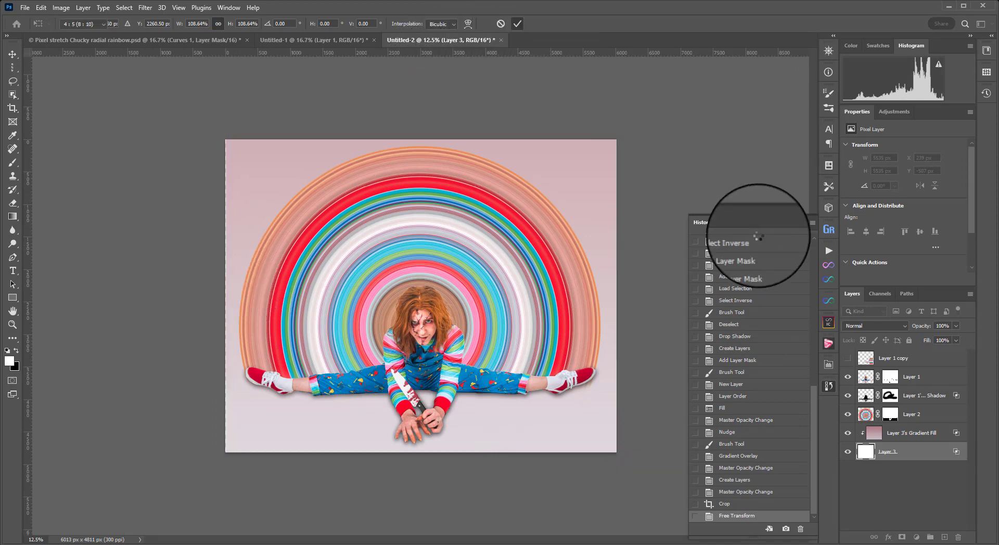
pyautogui.hotkey('ctrl', '+')
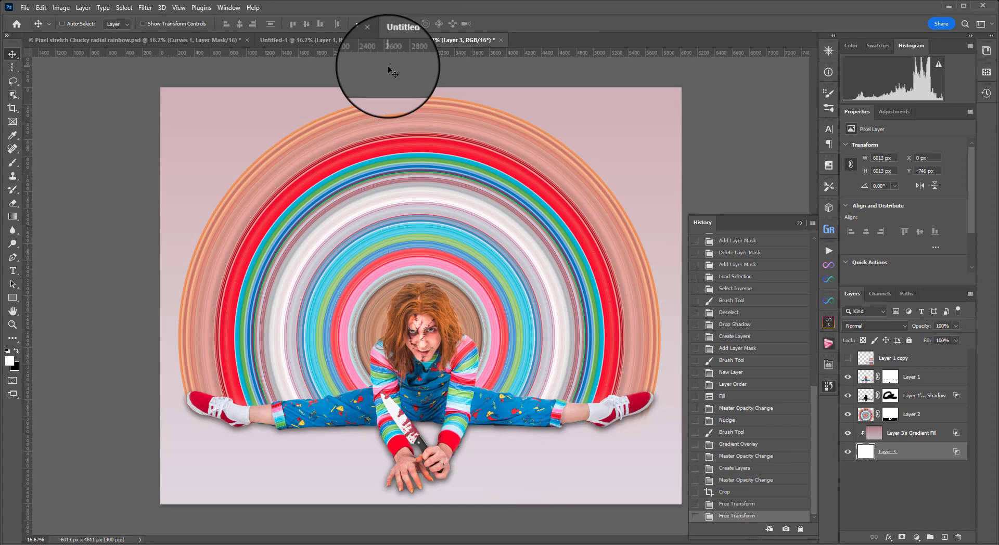
# Compare the finished rainbow in Untitled-2 with the earlier version in Untitled-1
pyautogui.click(339, 40)
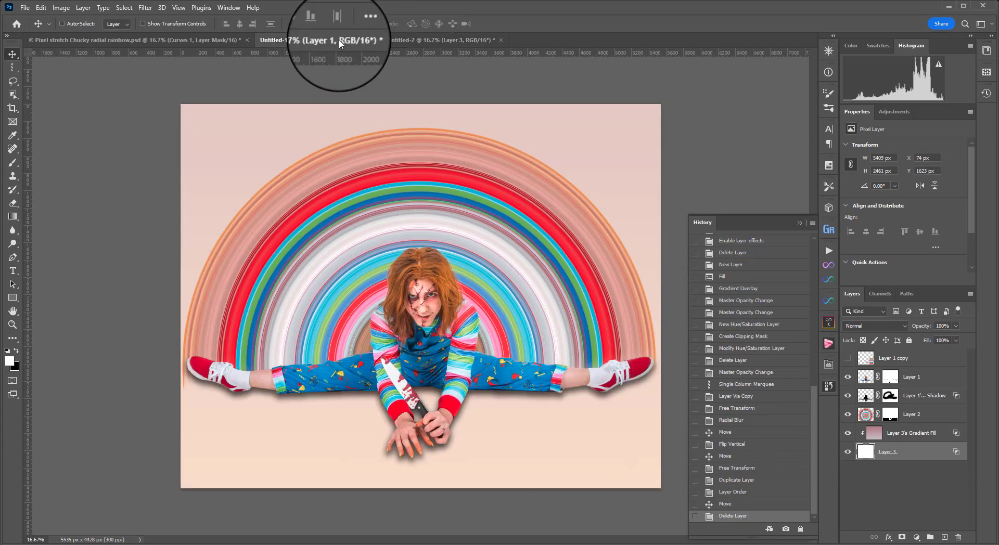
pyautogui.click(407, 41)
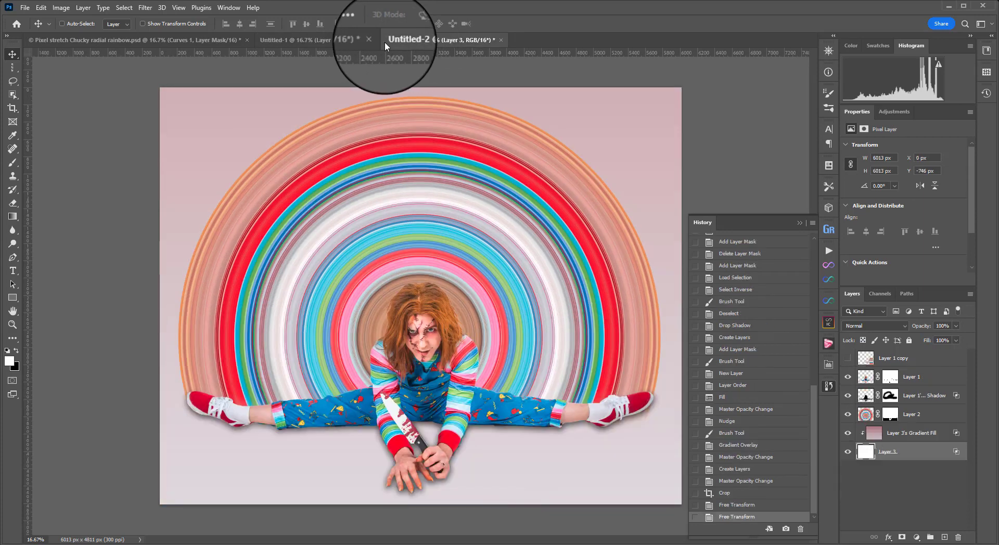
pyautogui.click(335, 42)
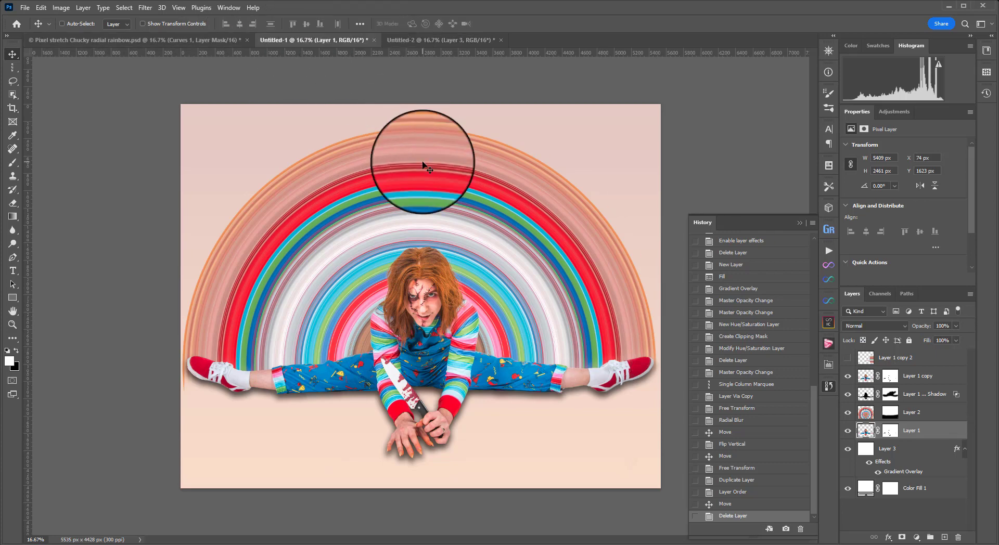
# In Pixel stretch Chucky radial rainbow.psd, show only Layer 1 copy and turn off its Radial Blur smart filter
pyautogui.click(174, 40)
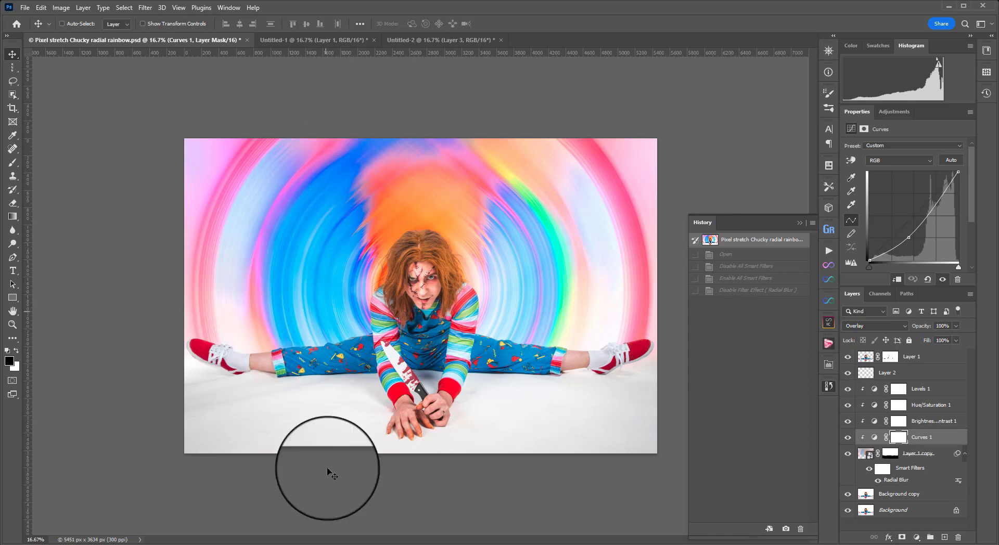
pyautogui.keyDown('alt'); pyautogui.click(848, 453); pyautogui.keyUp('alt')
pyautogui.click(877, 482)
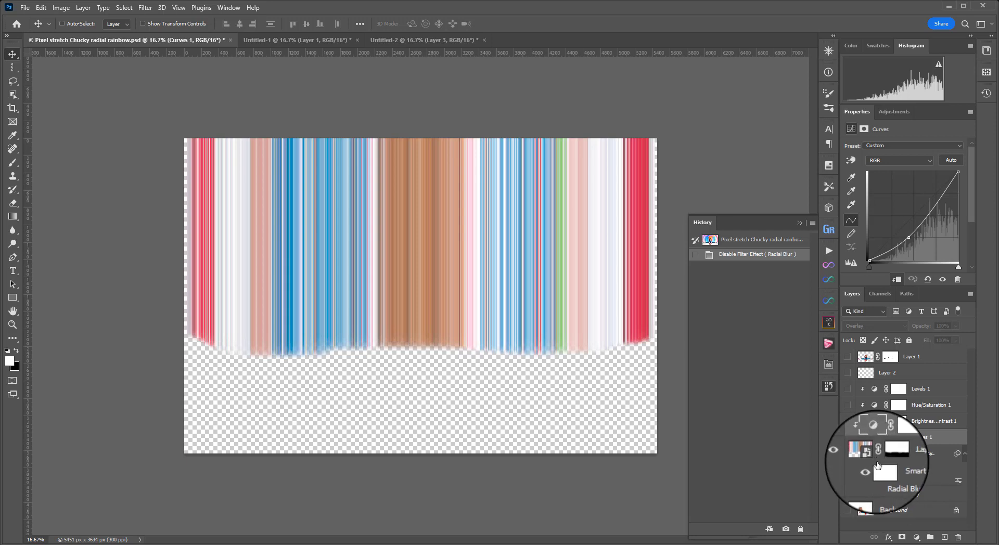
# Turn Layer 1 copy's Radial Blur back on and review the filter's settings
pyautogui.click(146, 8)
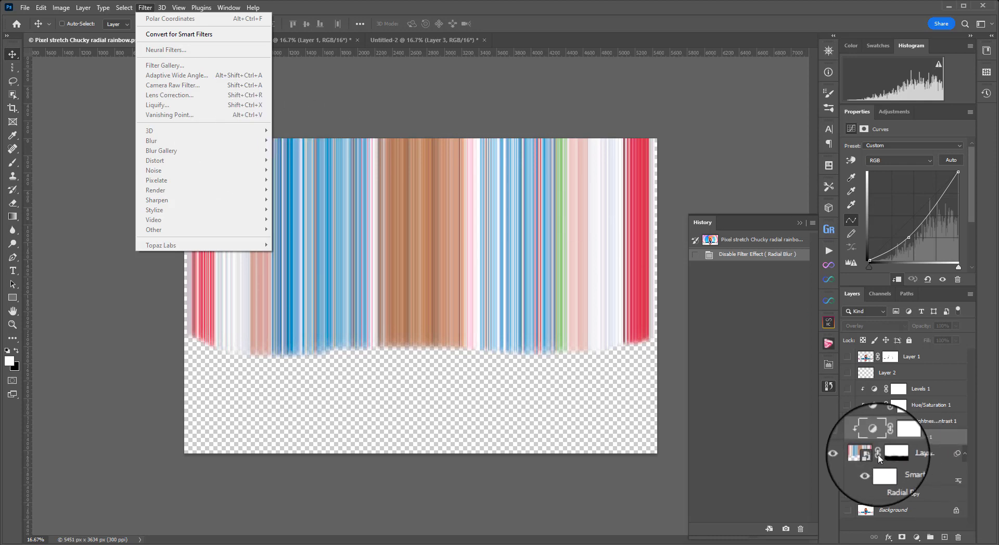
pyautogui.click(878, 480)
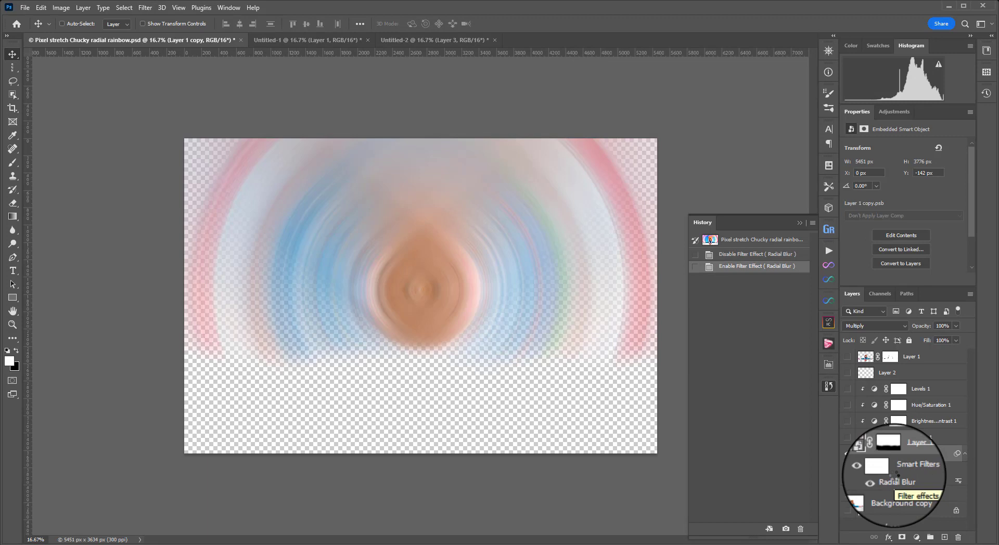
pyautogui.doubleClick(893, 481)
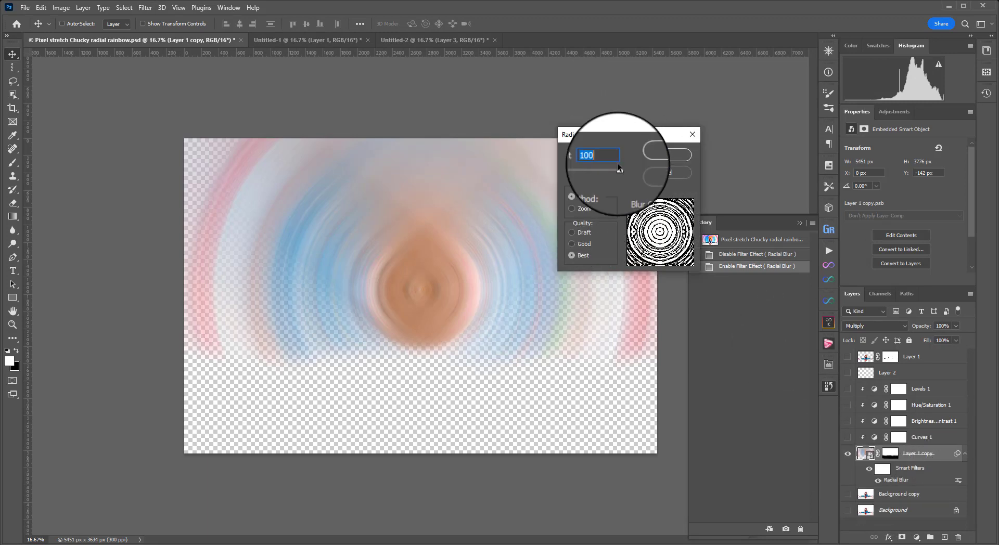
pyautogui.click(663, 155)
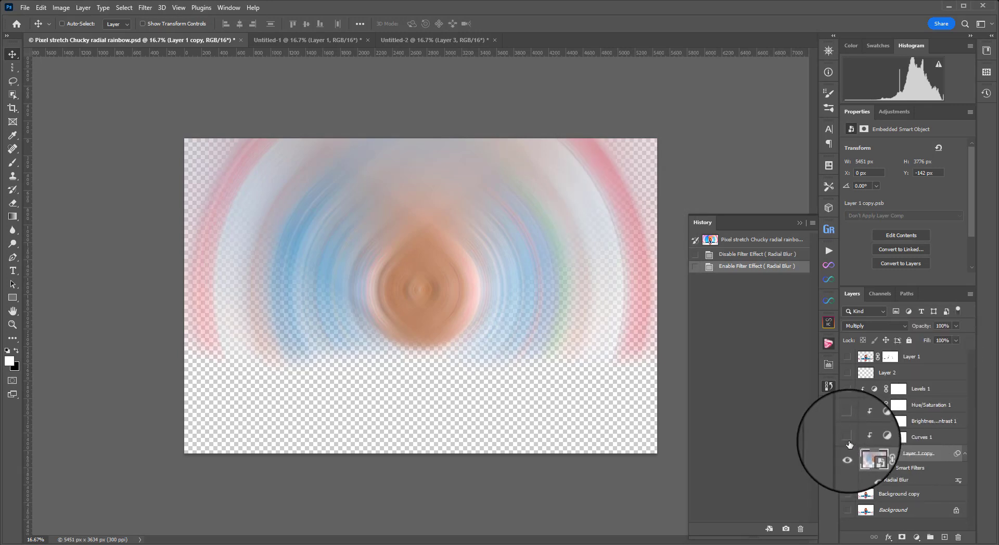
# Show the Curves, Brightness/Contrast, Hue/Saturation and Levels layers one by one, examining their settings, and revert the document to its opening snapshot
pyautogui.click(848, 437)
pyautogui.click(898, 437)
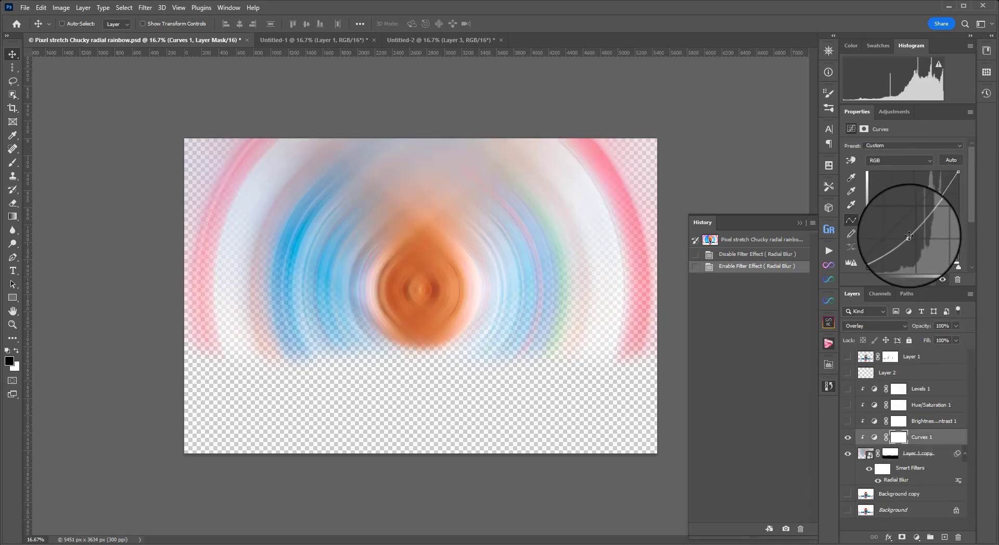
pyautogui.click(847, 421)
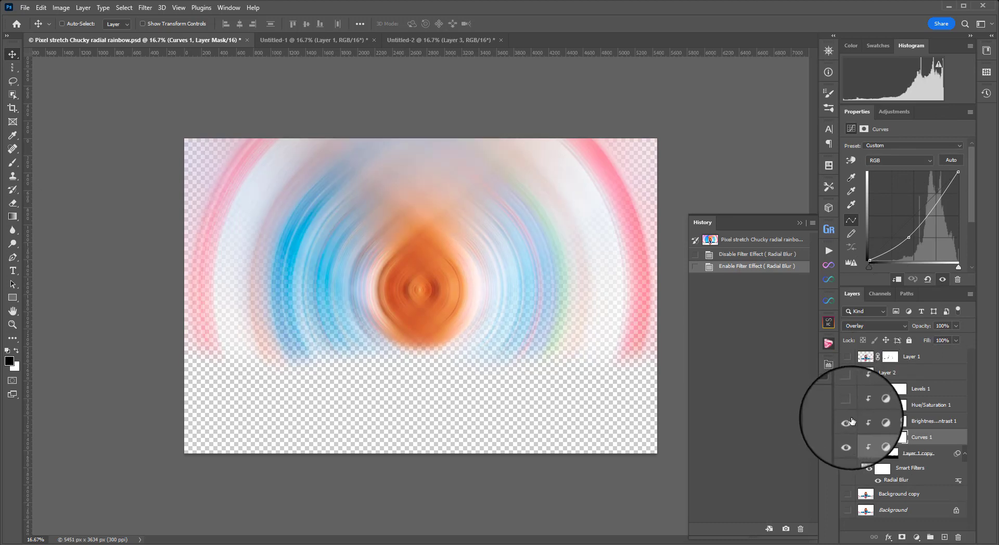
pyautogui.click(898, 420)
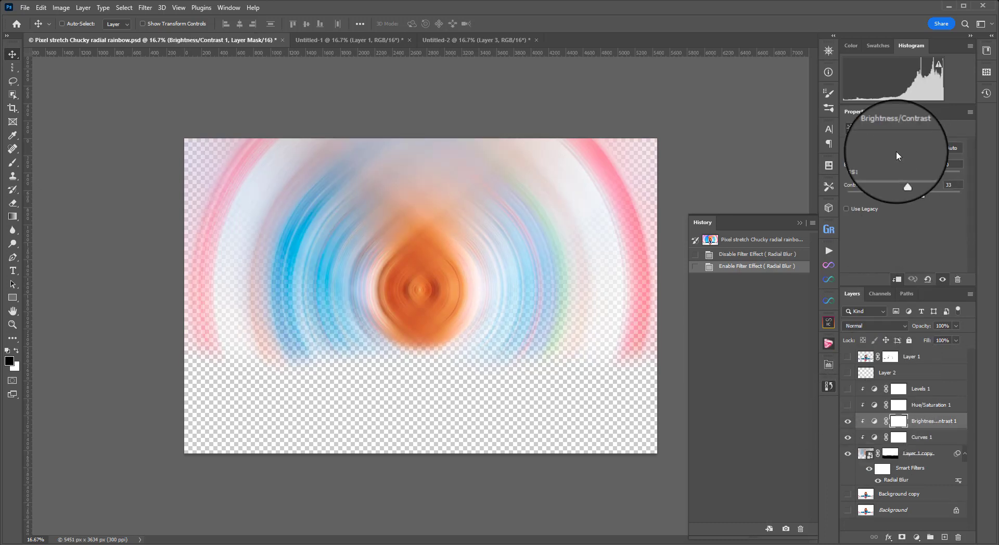
pyautogui.click(847, 406)
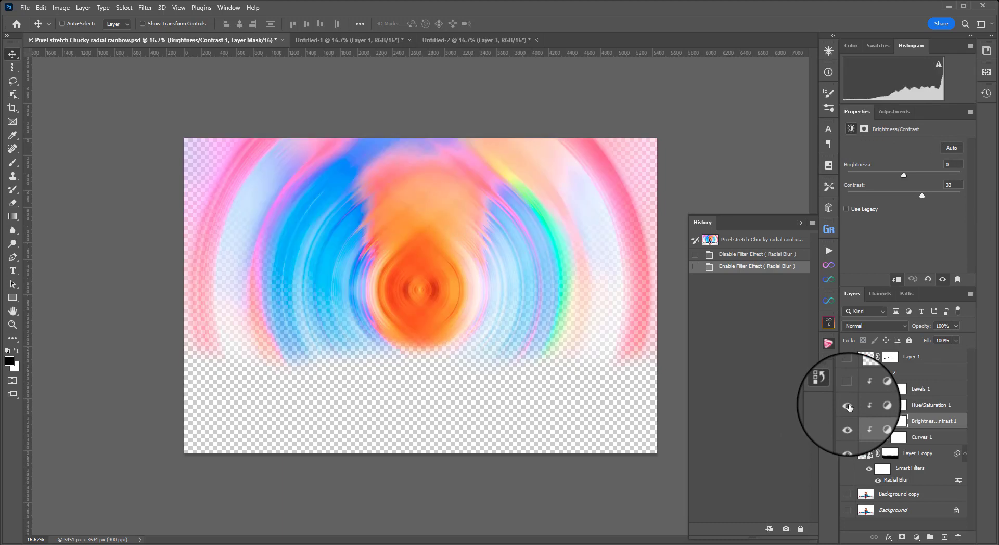
pyautogui.click(898, 405)
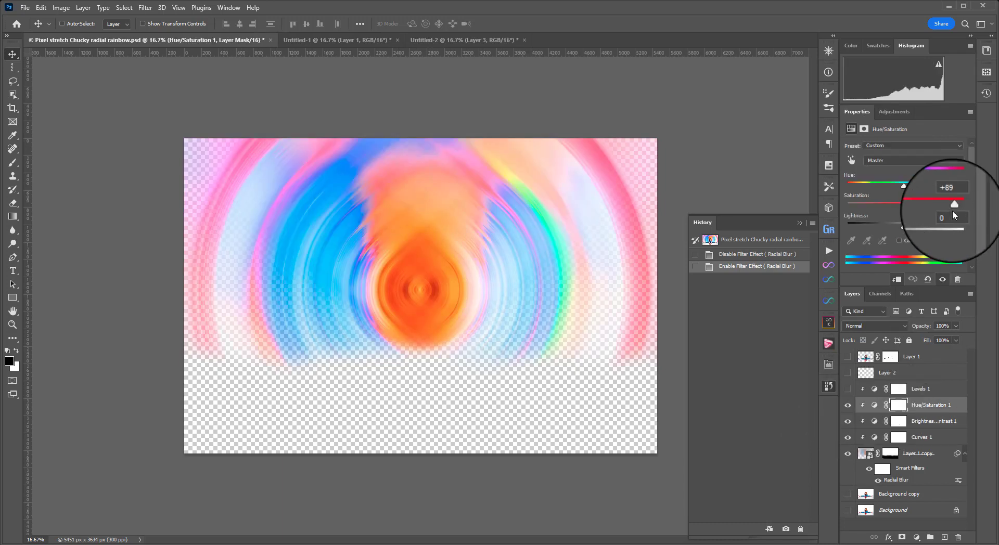
pyautogui.click(849, 388)
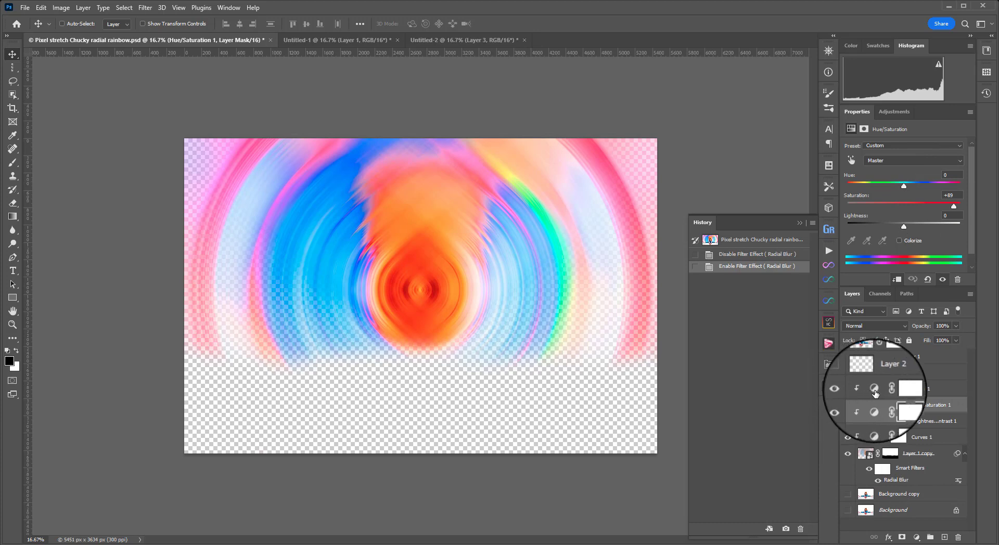
pyautogui.click(874, 390)
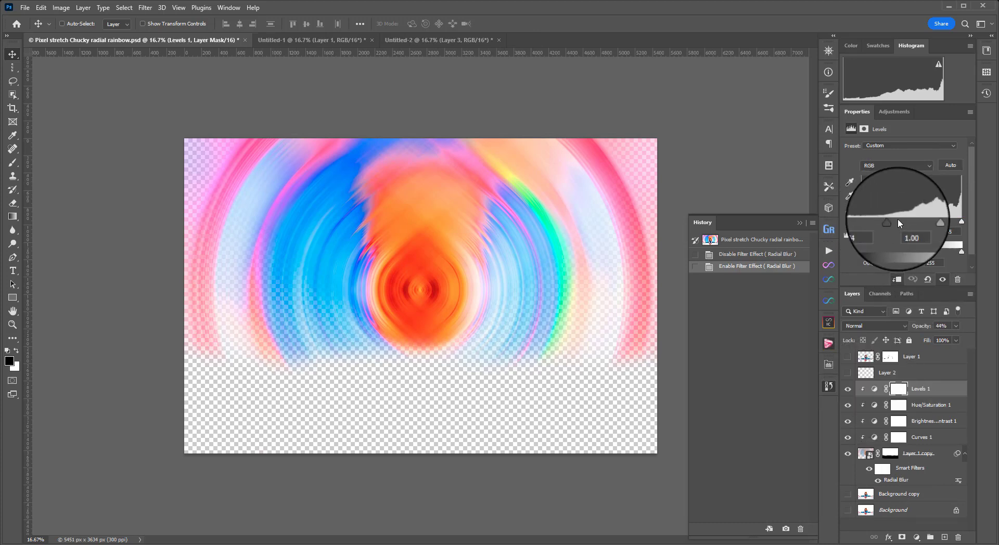
pyautogui.click(762, 239)
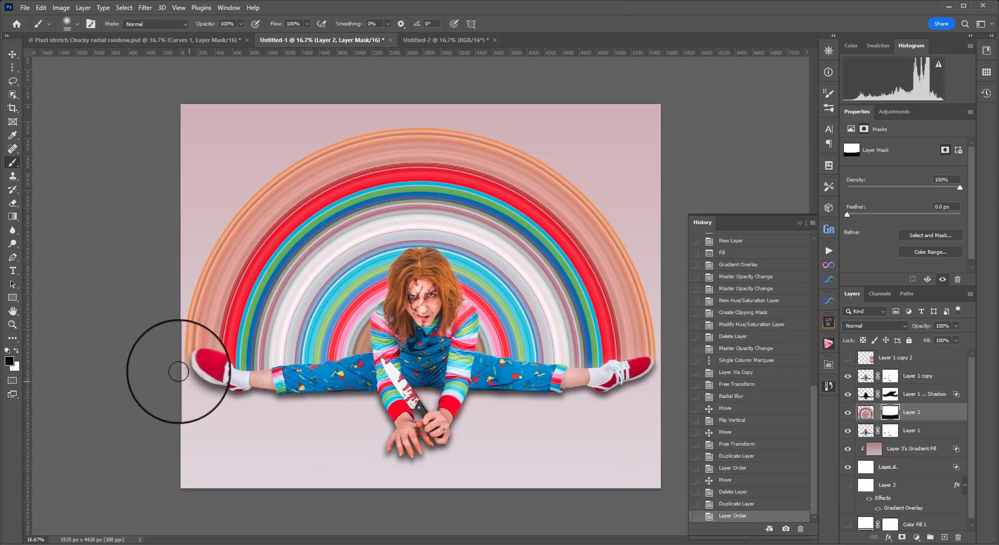
# In Untitled-1, paint black on Layer 2's mask beside the shoe at the rainbow's left end to hide the excess ring edge
pyautogui.moveTo(178, 371); pyautogui.dragTo(180, 386)
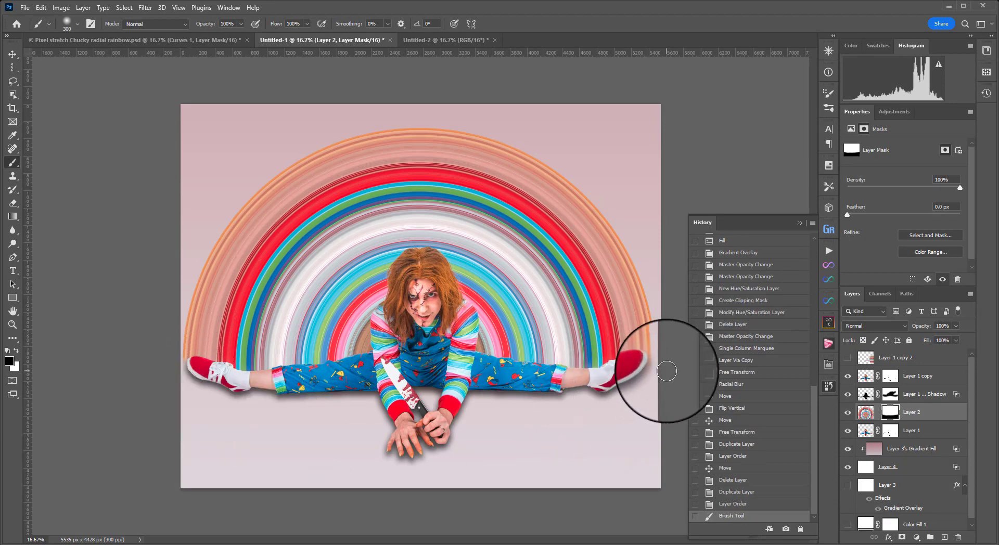